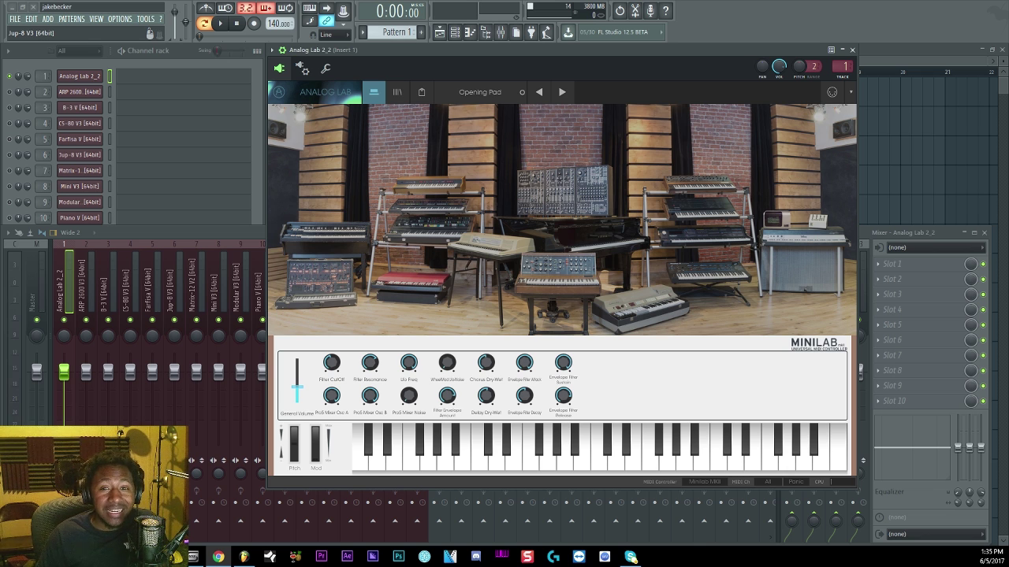
Switch to Chrome and read through Arturia's V Collection 5 overview page, from the price and video to the gallery and main features
{"action": "left_click", "coordinate": [191, 232]}
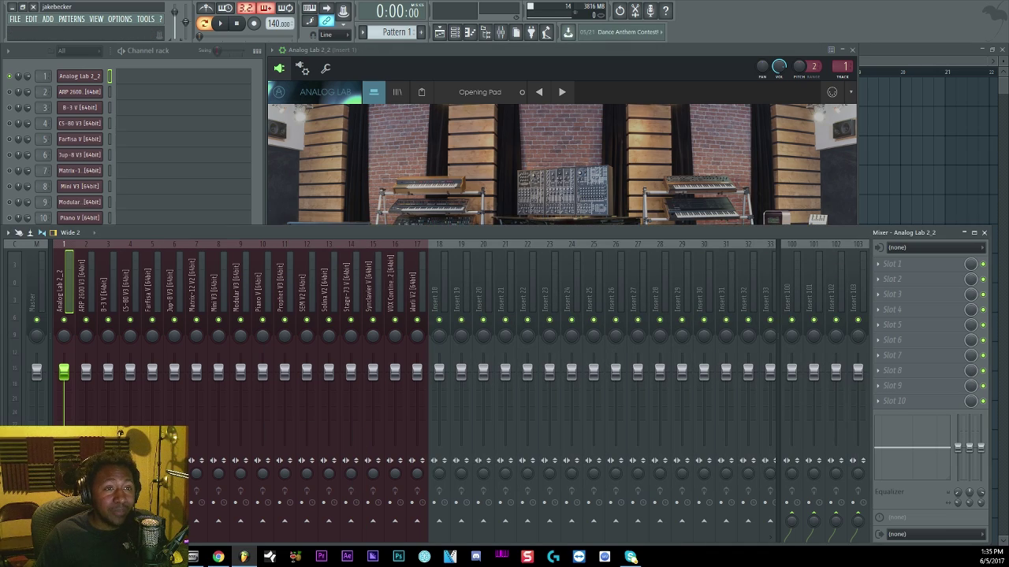
{"action": "left_click", "coordinate": [217, 556]}
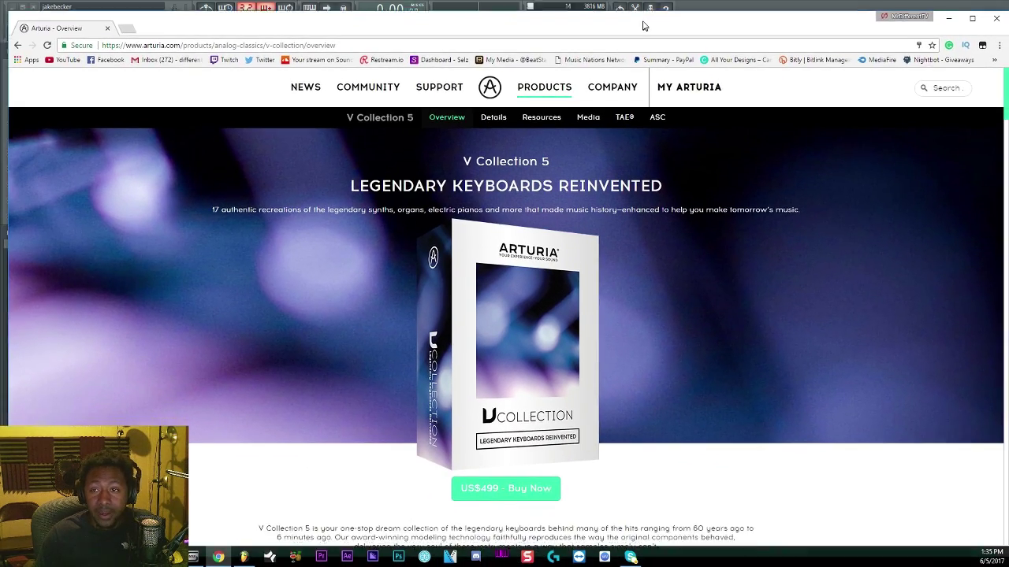
{"action": "double_click", "coordinate": [642, 26]}
{"action": "scroll", "coordinate": [589, 175], "scroll_direction": "down", "scroll_amount": 4}
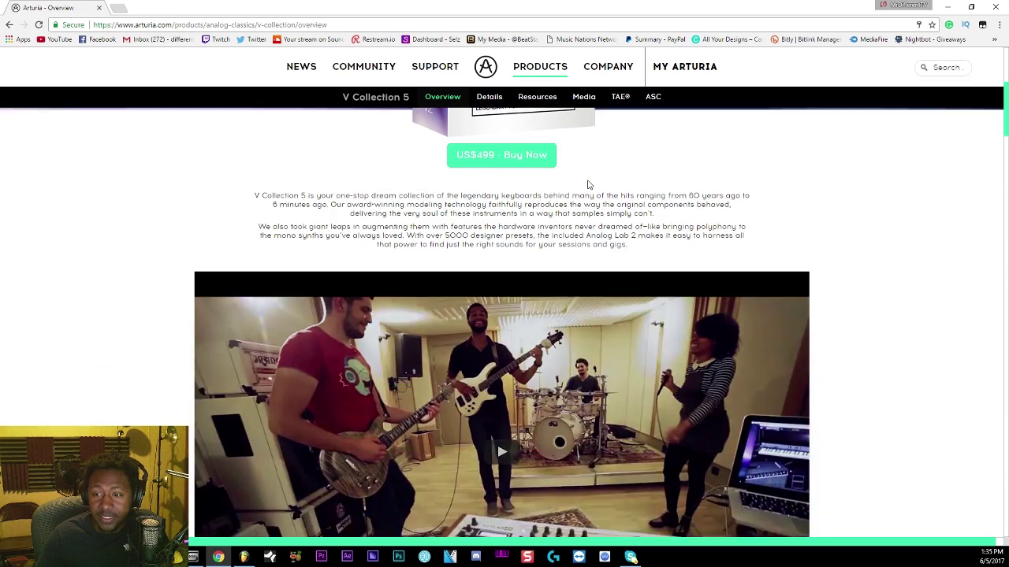
{"action": "scroll", "coordinate": [586, 184], "scroll_direction": "up", "scroll_amount": 1}
{"action": "scroll", "coordinate": [319, 355], "scroll_direction": "down", "scroll_amount": 3}
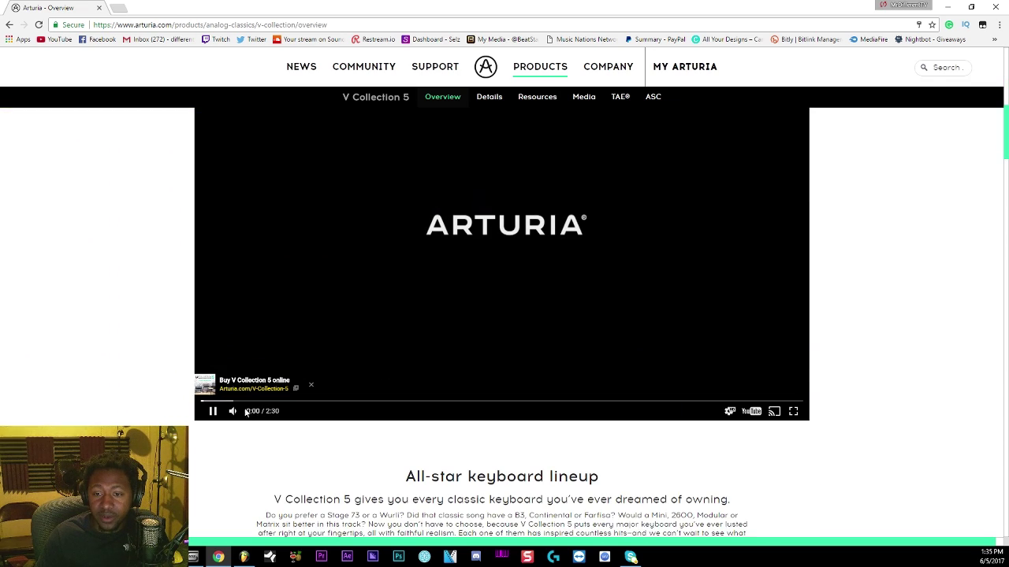
{"action": "scroll", "coordinate": [428, 342], "scroll_direction": "up", "scroll_amount": 3}
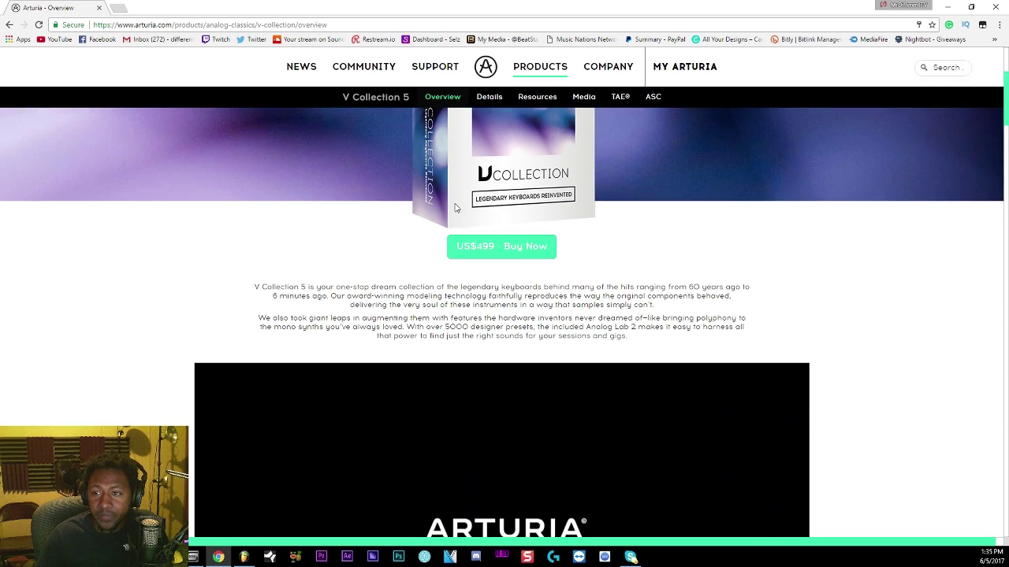
{"action": "scroll", "coordinate": [534, 236], "scroll_direction": "down", "scroll_amount": 7}
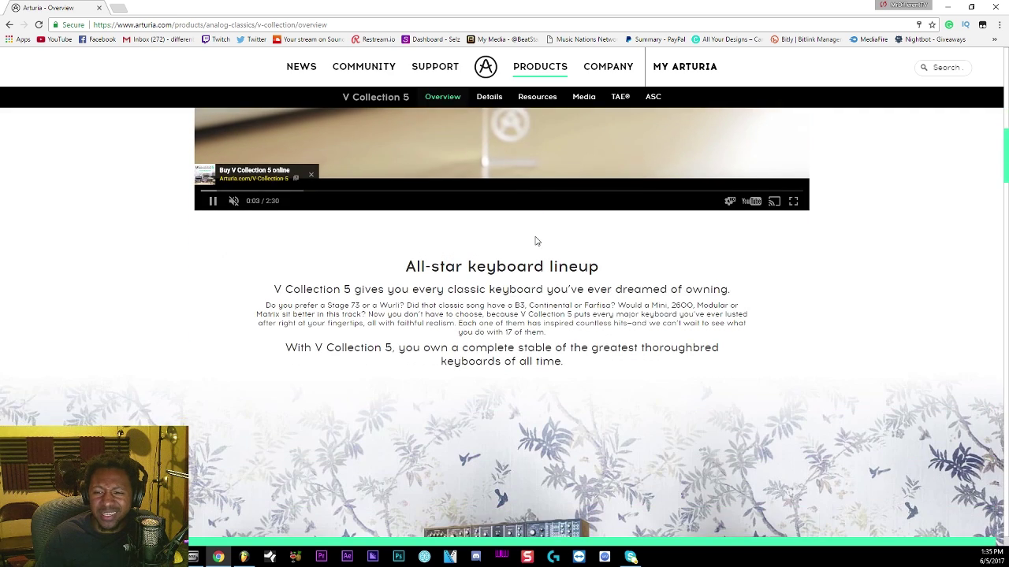
{"action": "scroll", "coordinate": [535, 240], "scroll_direction": "down", "scroll_amount": 4}
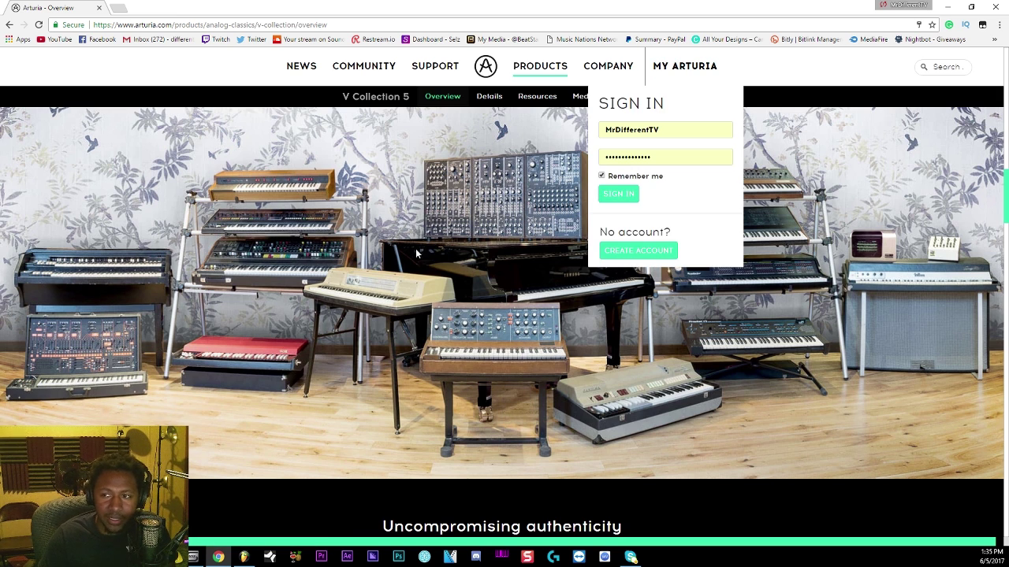
{"action": "scroll", "coordinate": [386, 175], "scroll_direction": "down", "scroll_amount": 4}
{"action": "scroll", "coordinate": [386, 175], "scroll_direction": "down", "scroll_amount": 10}
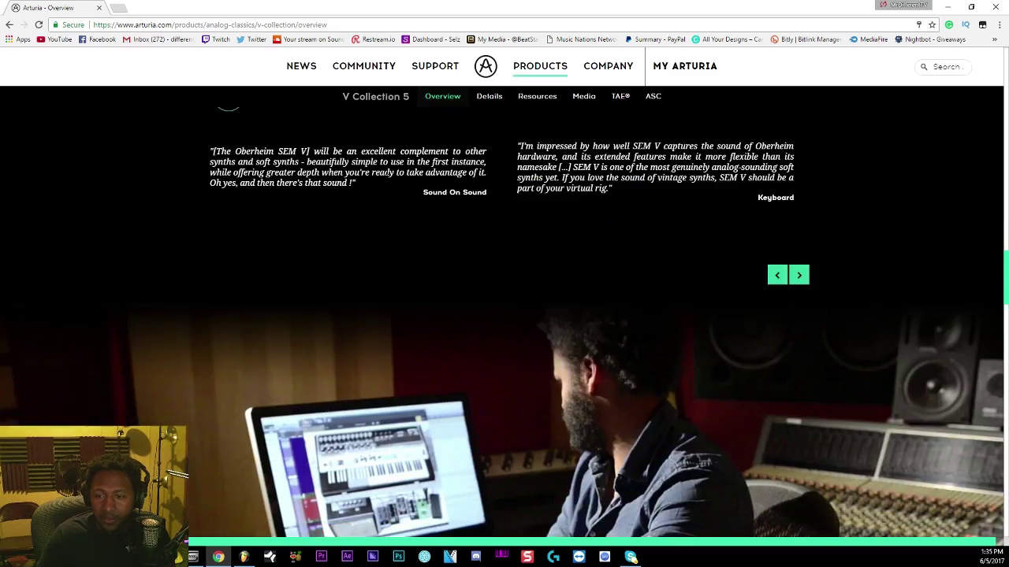
{"action": "scroll", "coordinate": [386, 175], "scroll_direction": "down", "scroll_amount": 10}
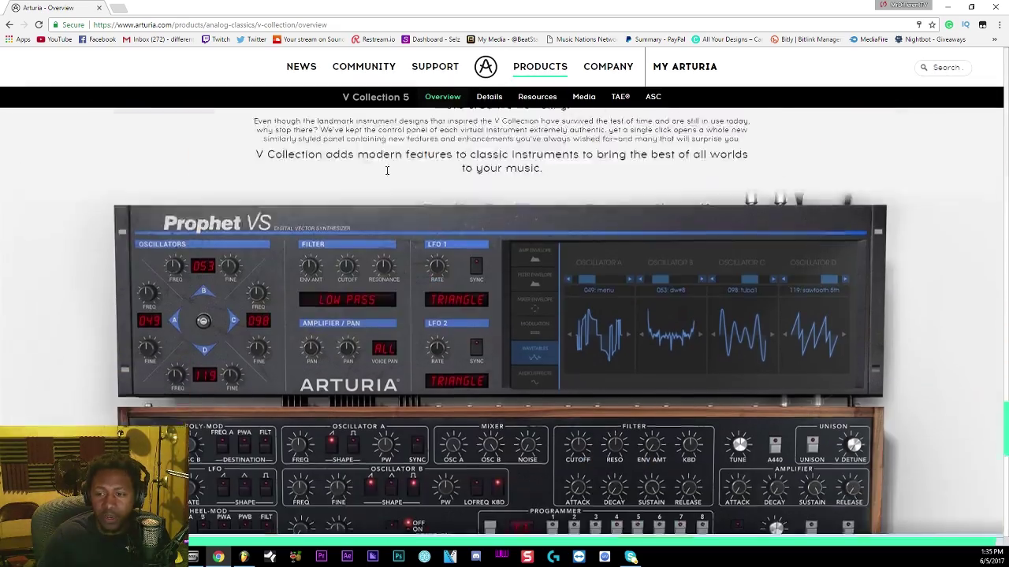
{"action": "scroll", "coordinate": [386, 175], "scroll_direction": "down", "scroll_amount": 5}
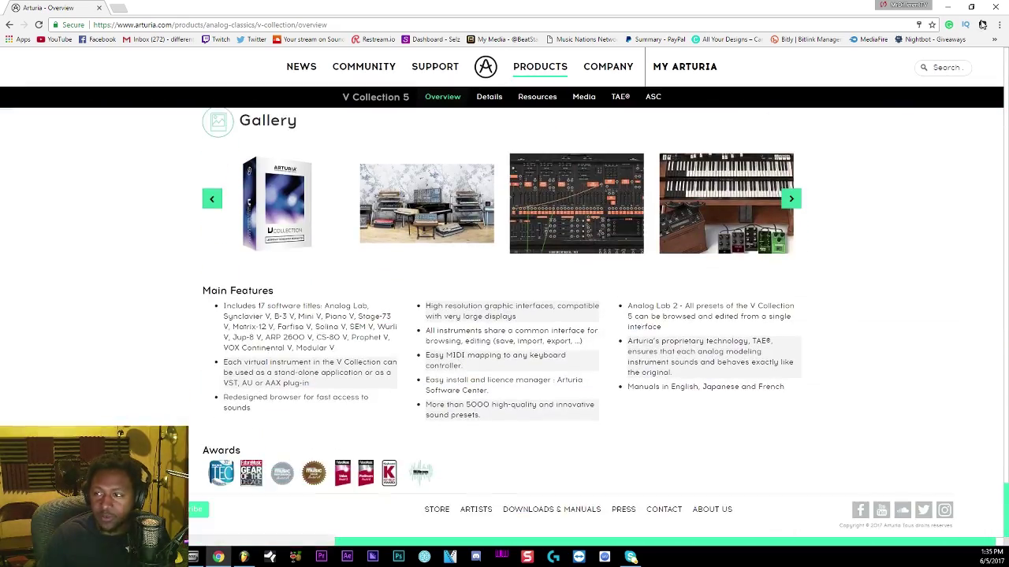
Switch back to FL Studio, look at the preset library in Analog Lab and return to its studio view
{"action": "key", "text": "alt+Tab"}
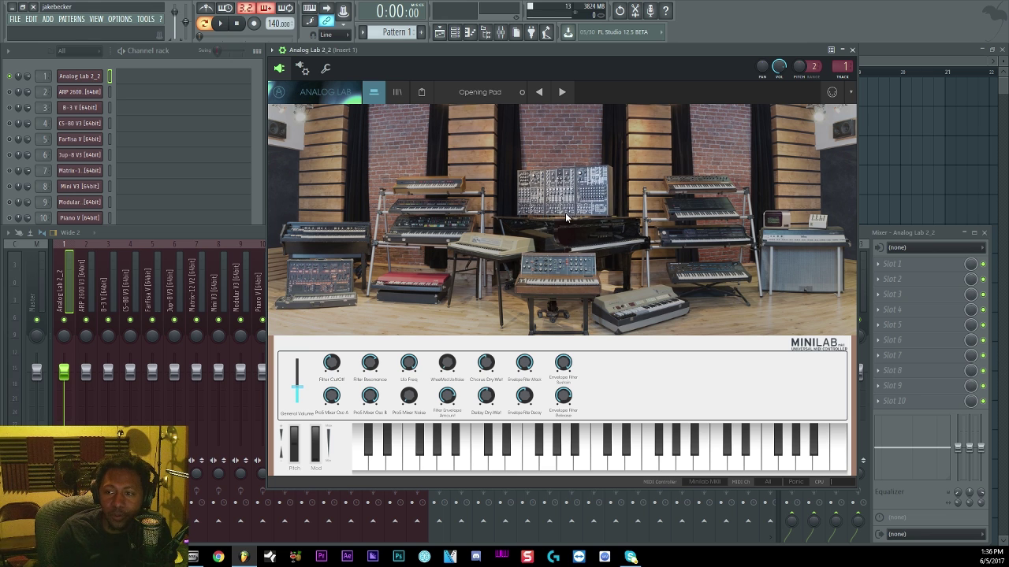
{"action": "left_click", "coordinate": [338, 98]}
{"action": "left_click", "coordinate": [397, 91]}
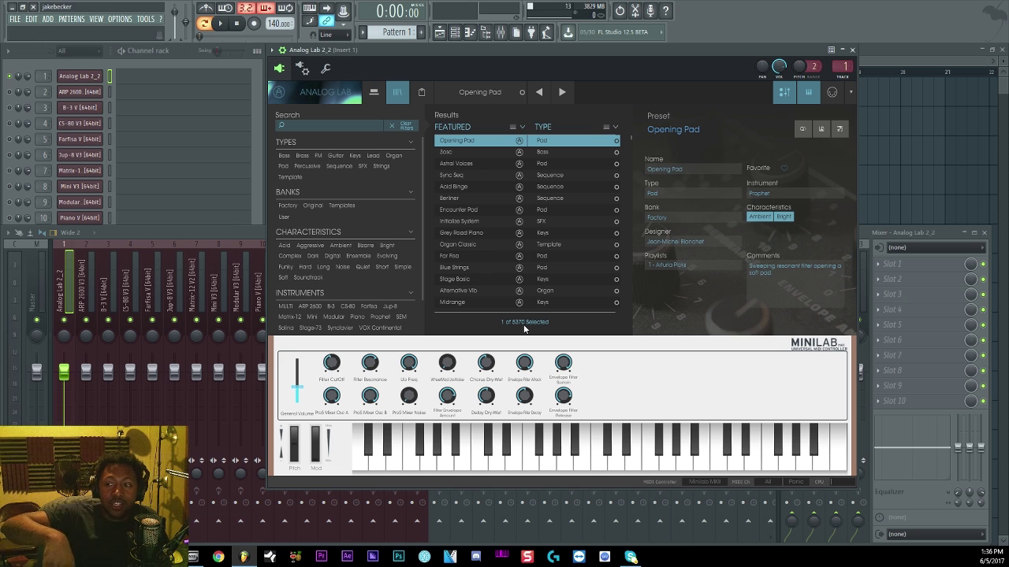
{"action": "left_click", "coordinate": [373, 89]}
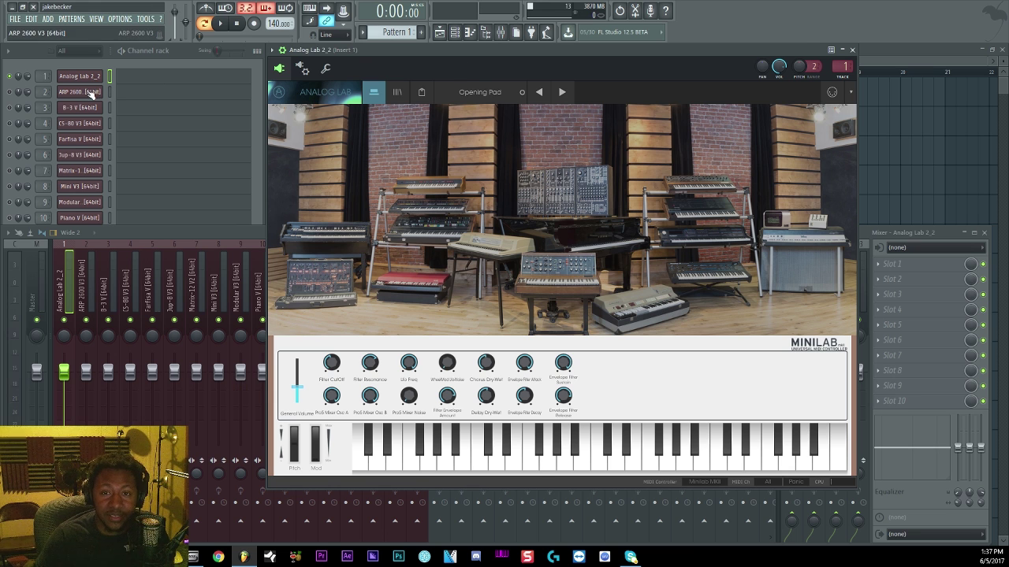
Select the ARP 2600 V3 channel, open its instrument window and look over the synth panel, sequencer and keyboard
{"action": "left_click", "coordinate": [11, 94]}
{"action": "left_click", "coordinate": [78, 92]}
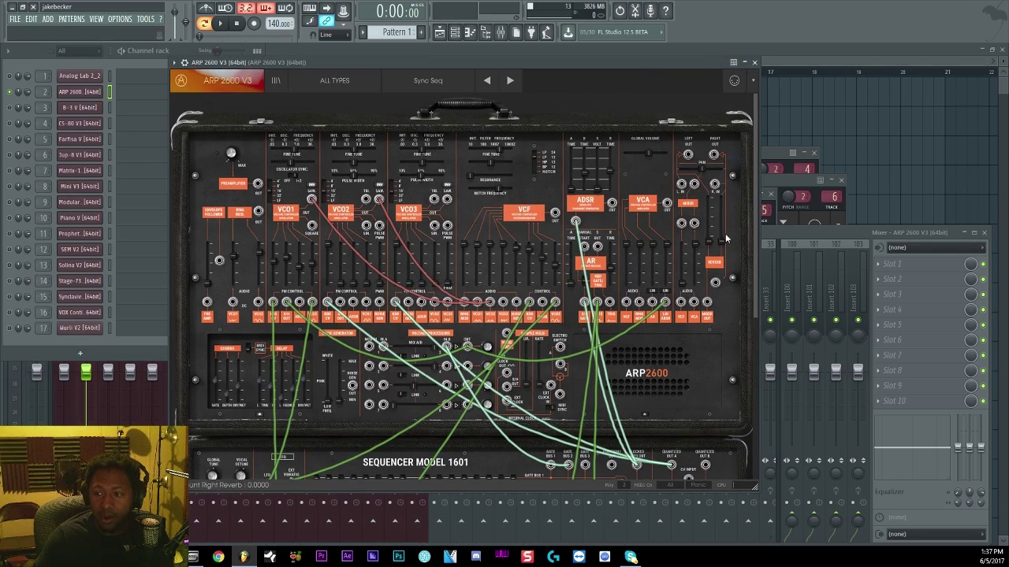
{"action": "scroll", "coordinate": [684, 272], "scroll_direction": "down", "scroll_amount": 5}
{"action": "scroll", "coordinate": [684, 264], "scroll_direction": "up", "scroll_amount": 6}
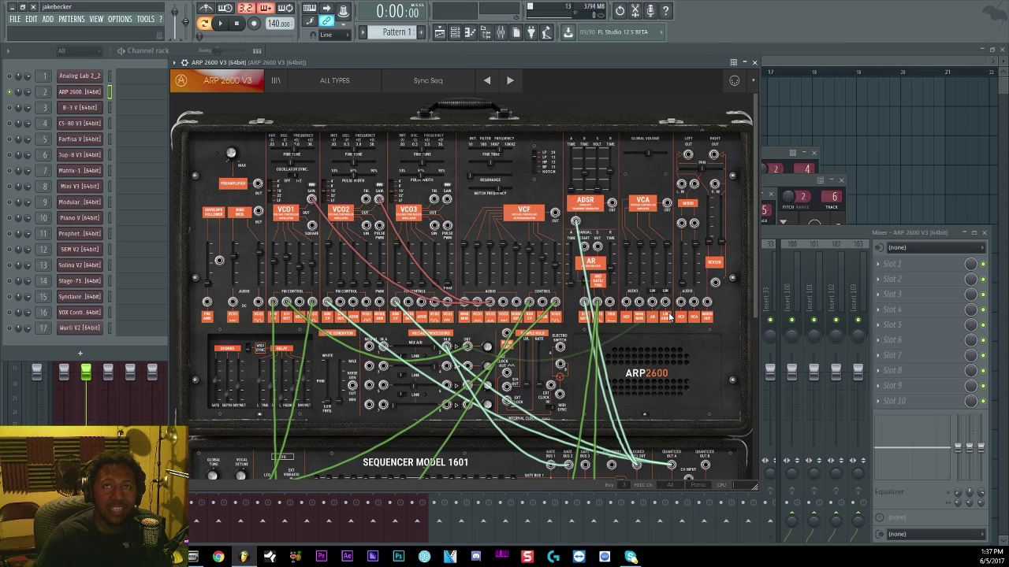
{"action": "scroll", "coordinate": [669, 312], "scroll_direction": "down", "scroll_amount": 5}
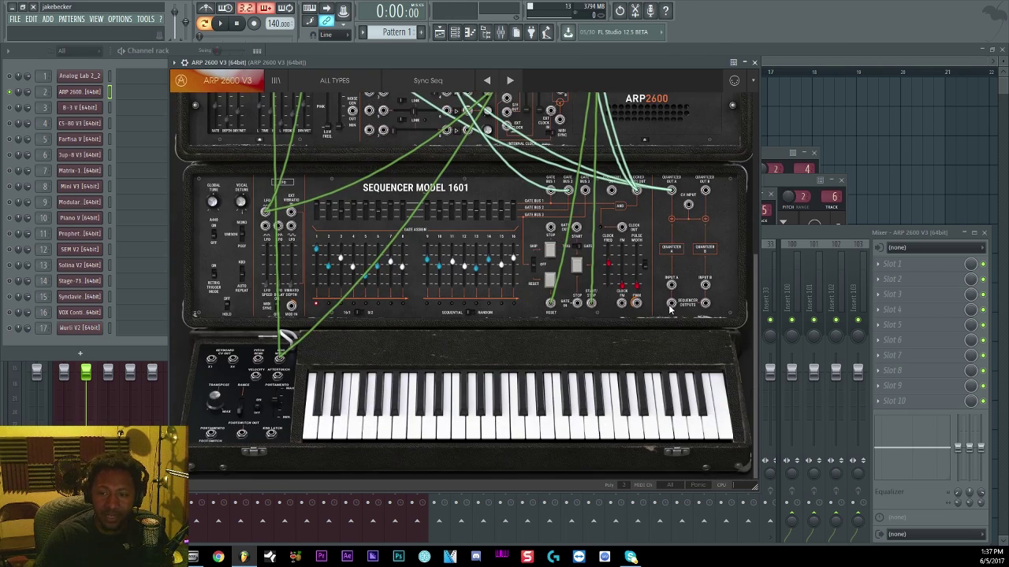
{"action": "scroll", "coordinate": [682, 314], "scroll_direction": "up", "scroll_amount": 3}
{"action": "scroll", "coordinate": [683, 314], "scroll_direction": "up", "scroll_amount": 3}
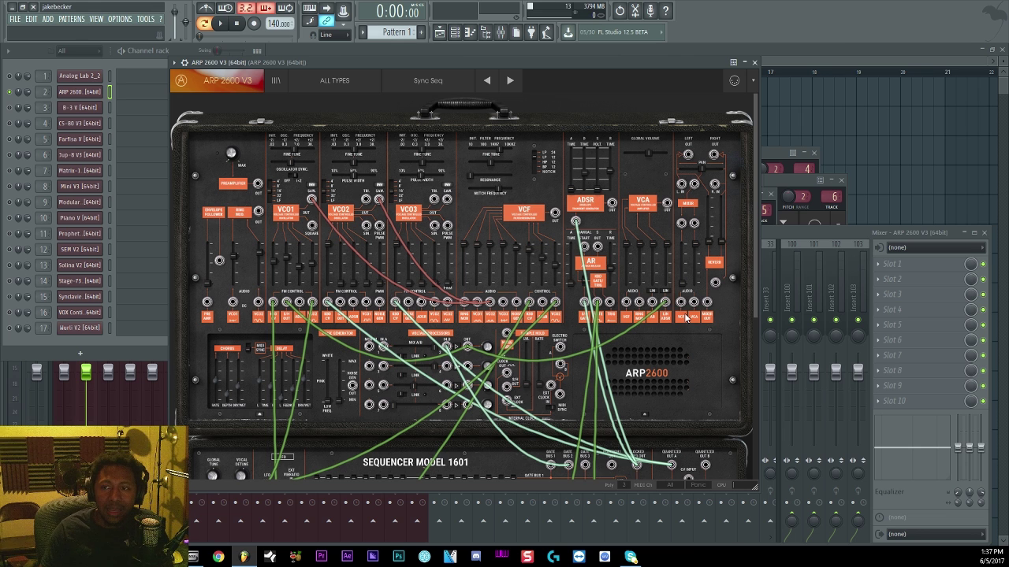
{"action": "left_click_drag", "start_coordinate": [390, 65], "coordinate": [456, 77]}
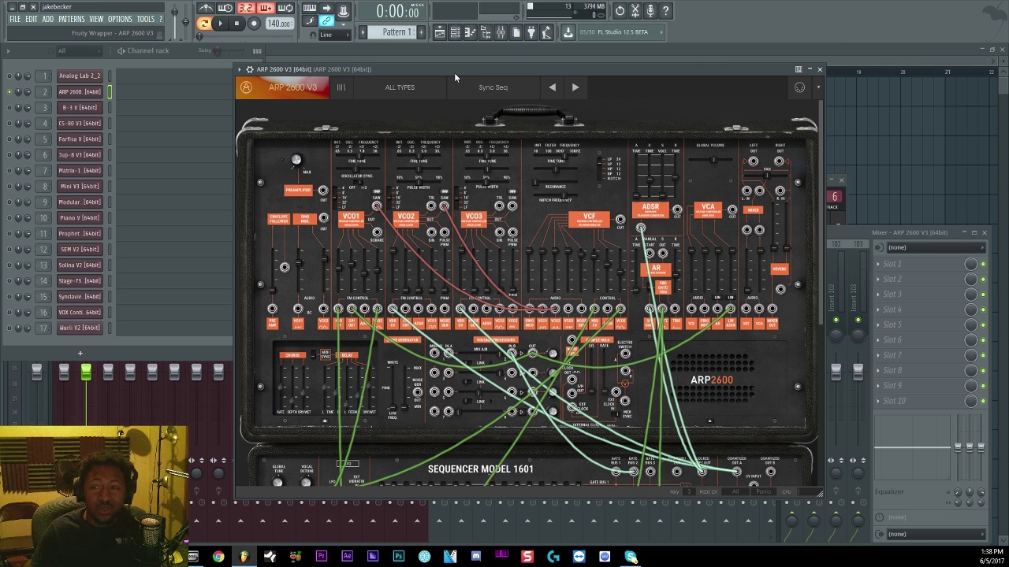
{"action": "scroll", "coordinate": [351, 456], "scroll_direction": "down", "scroll_amount": 5}
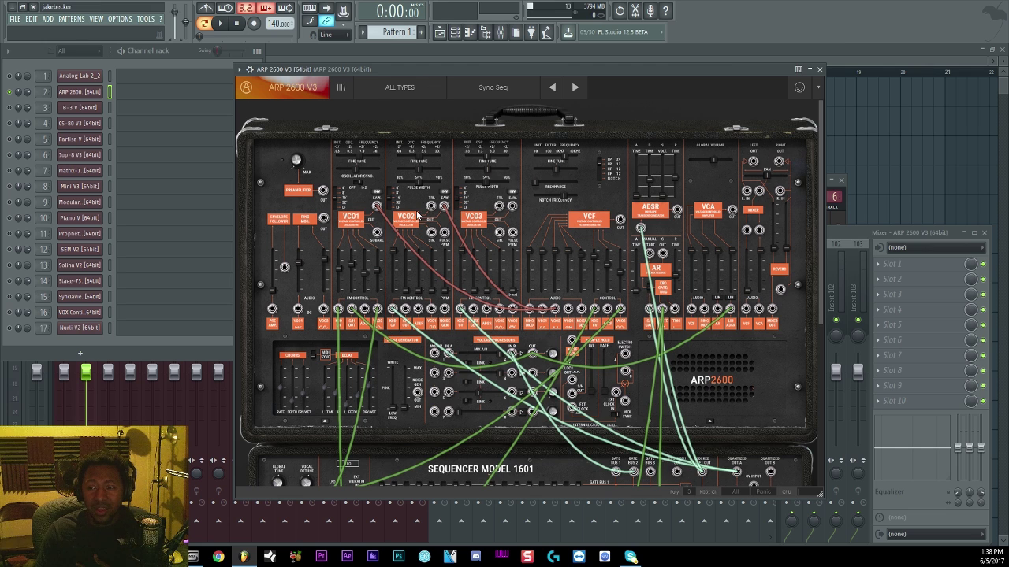
{"action": "scroll", "coordinate": [453, 189], "scroll_direction": "up", "scroll_amount": 4}
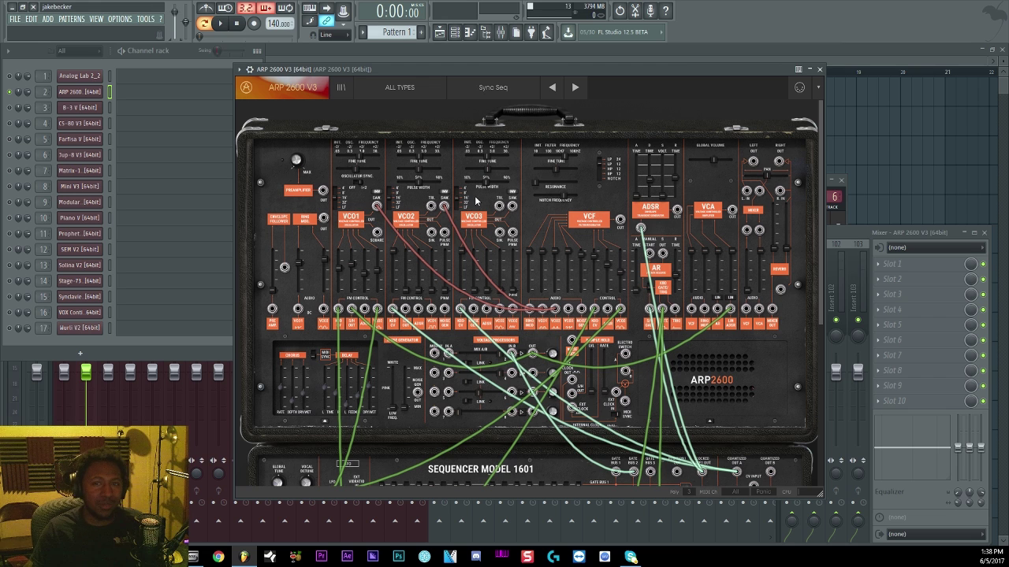
Load the Lead preset Another Wobbler in the ARP 2600 V3 and audition the following presets up to Breaking Glass
{"action": "left_click", "coordinate": [398, 88]}
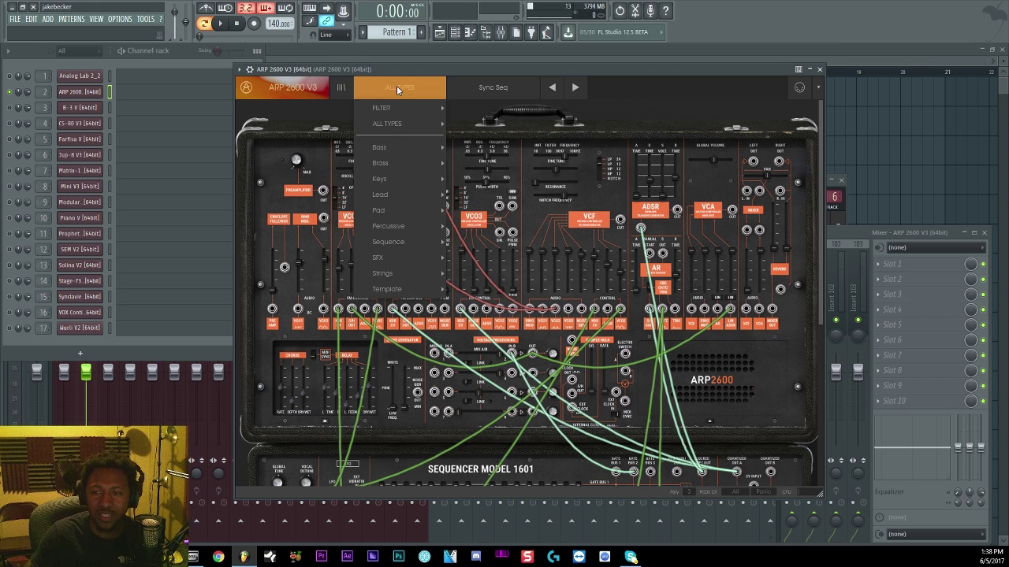
{"action": "mouse_move", "coordinate": [406, 195]}
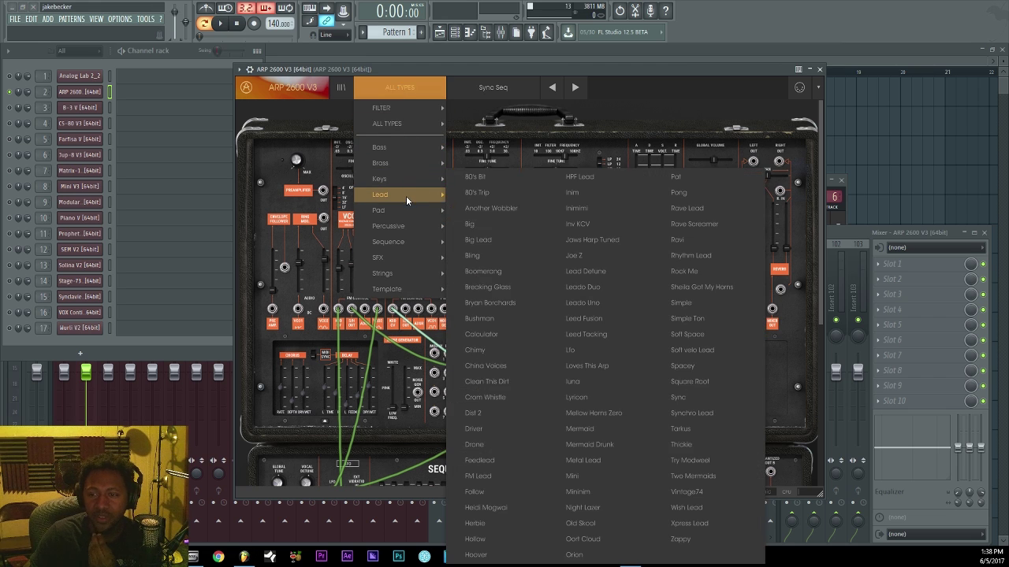
{"action": "left_click", "coordinate": [479, 209]}
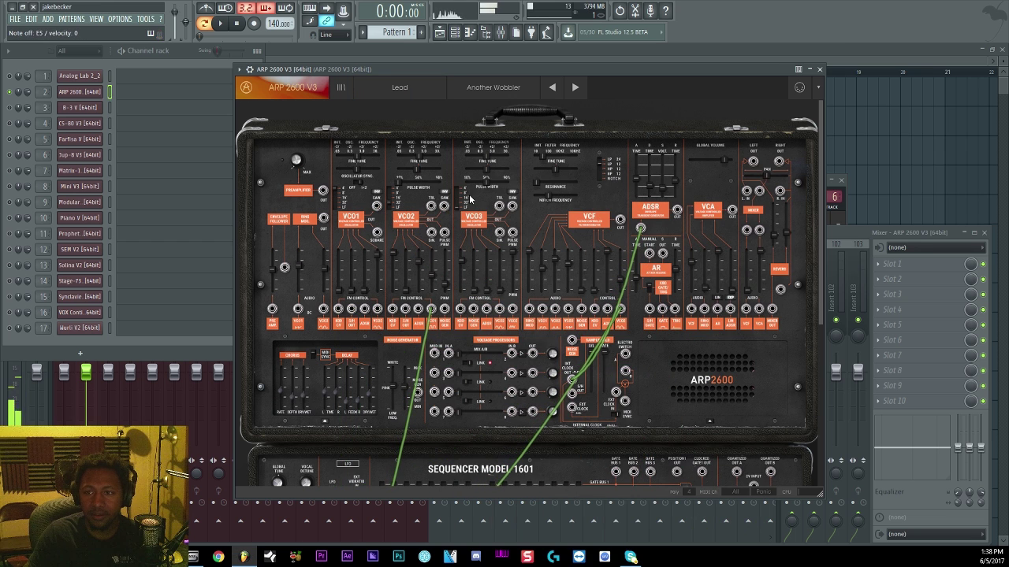
{"action": "left_click", "coordinate": [575, 87]}
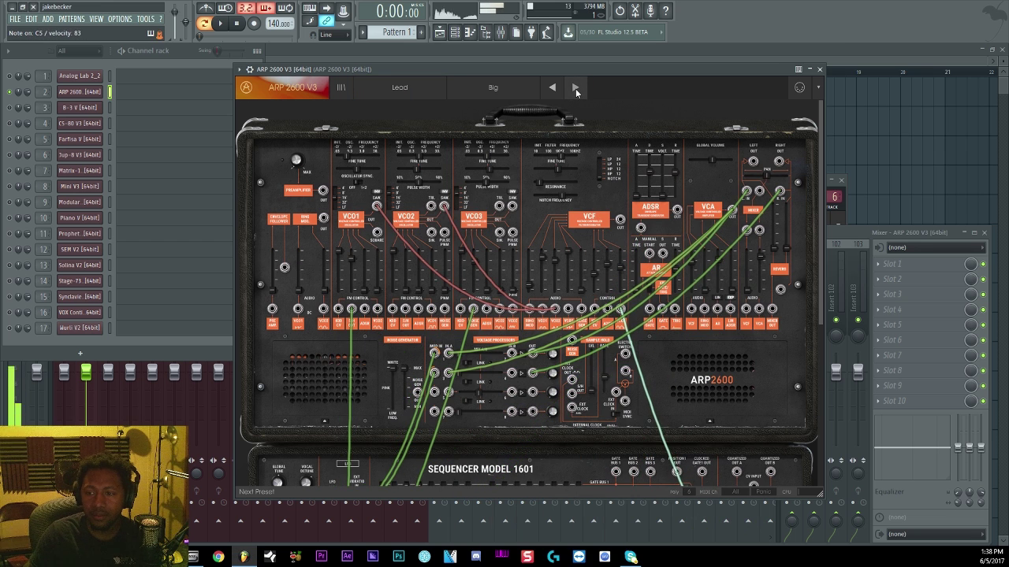
{"action": "left_click", "coordinate": [575, 89]}
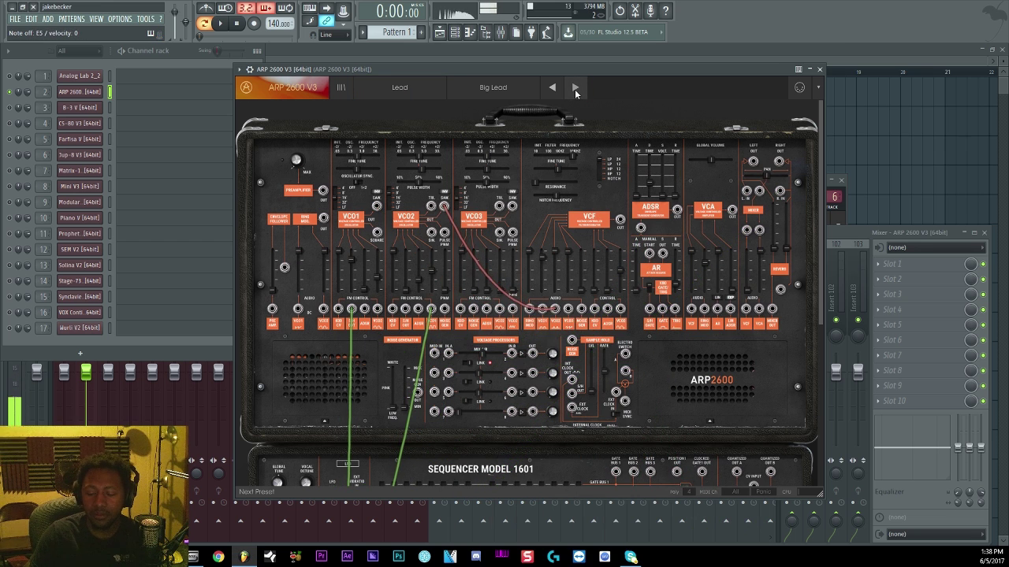
{"action": "left_click", "coordinate": [575, 89]}
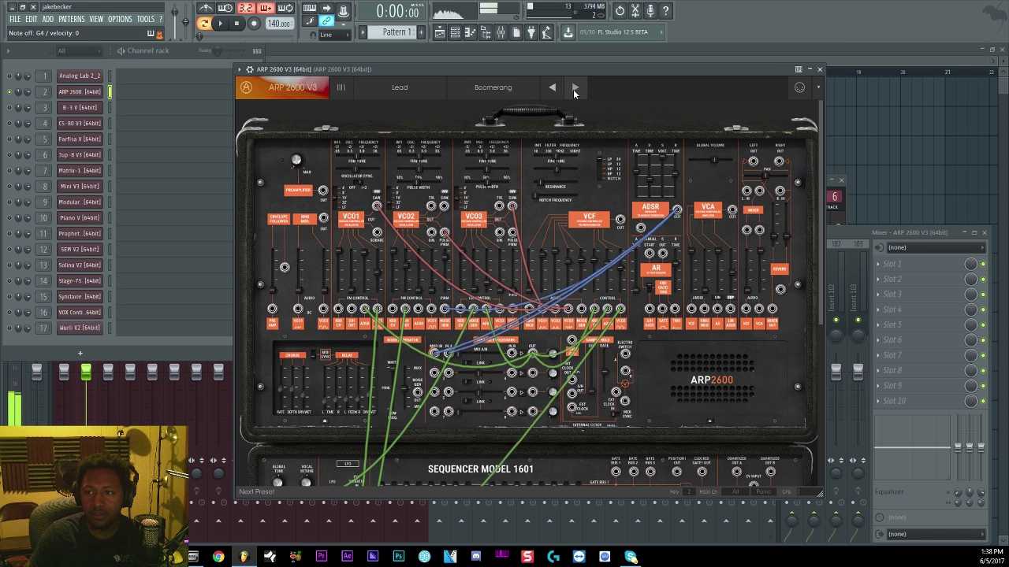
{"action": "left_click", "coordinate": [575, 89]}
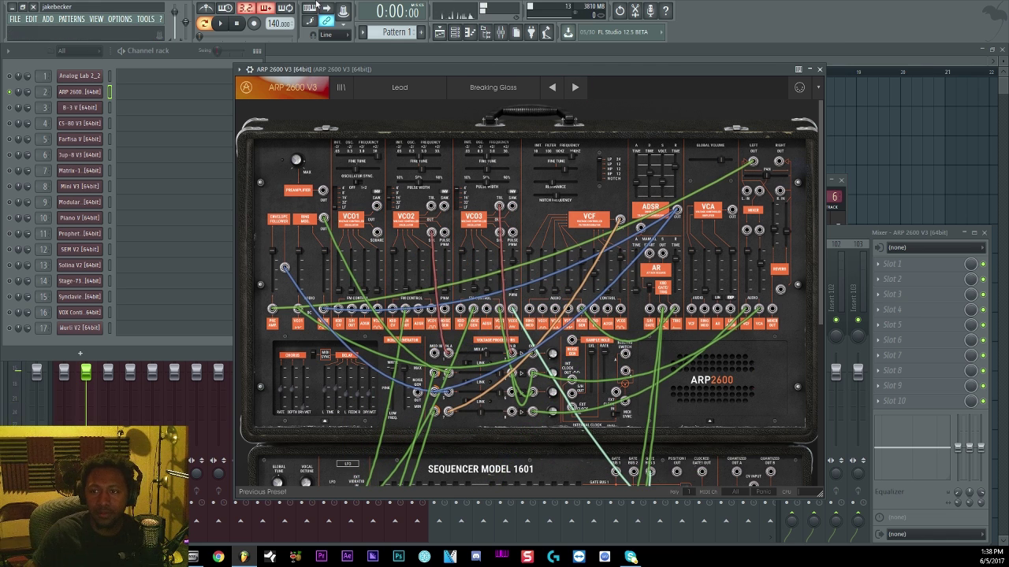
Load the Pad preset Ambient in the ARP 2600 V3 and audition the following presets up to Analo Wurli
{"action": "left_click", "coordinate": [396, 88]}
{"action": "mouse_move", "coordinate": [394, 210]}
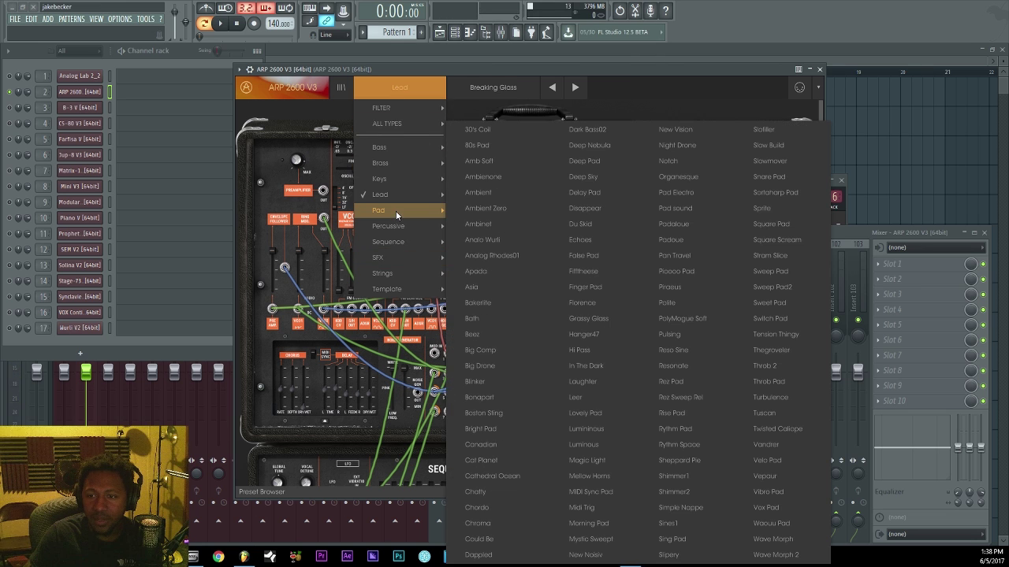
{"action": "left_click", "coordinate": [478, 193]}
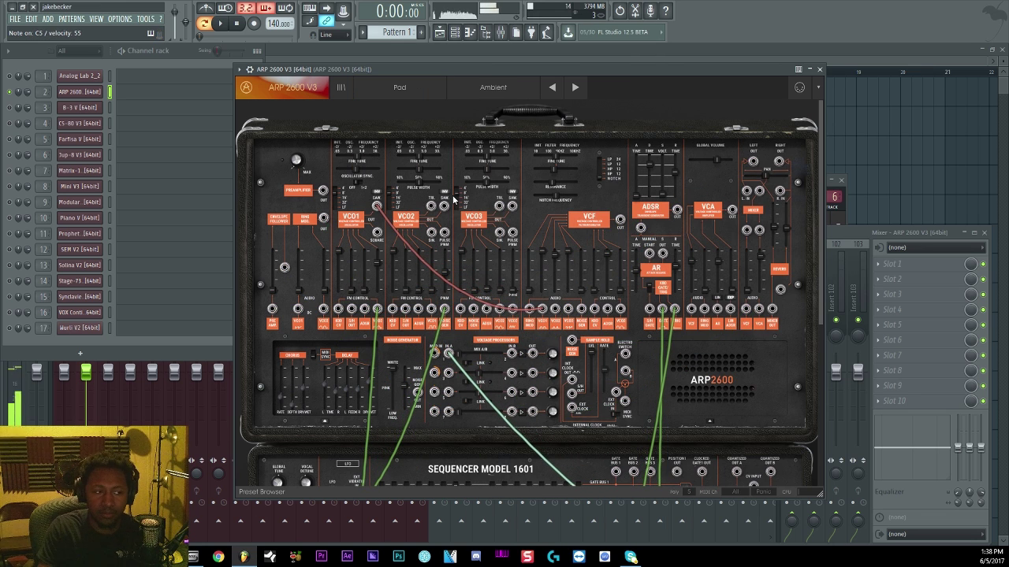
{"action": "left_click", "coordinate": [573, 90]}
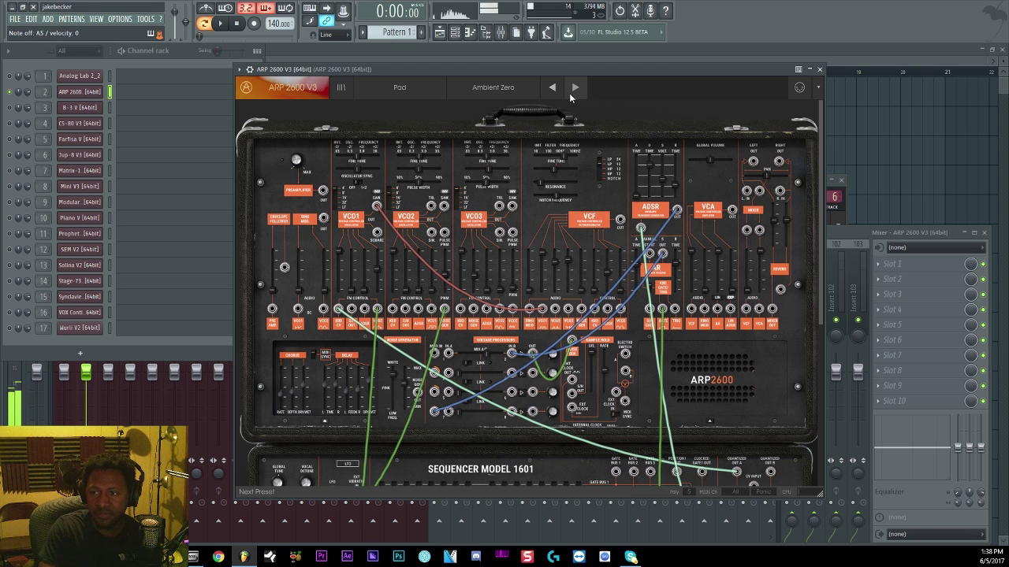
{"action": "left_click", "coordinate": [572, 92]}
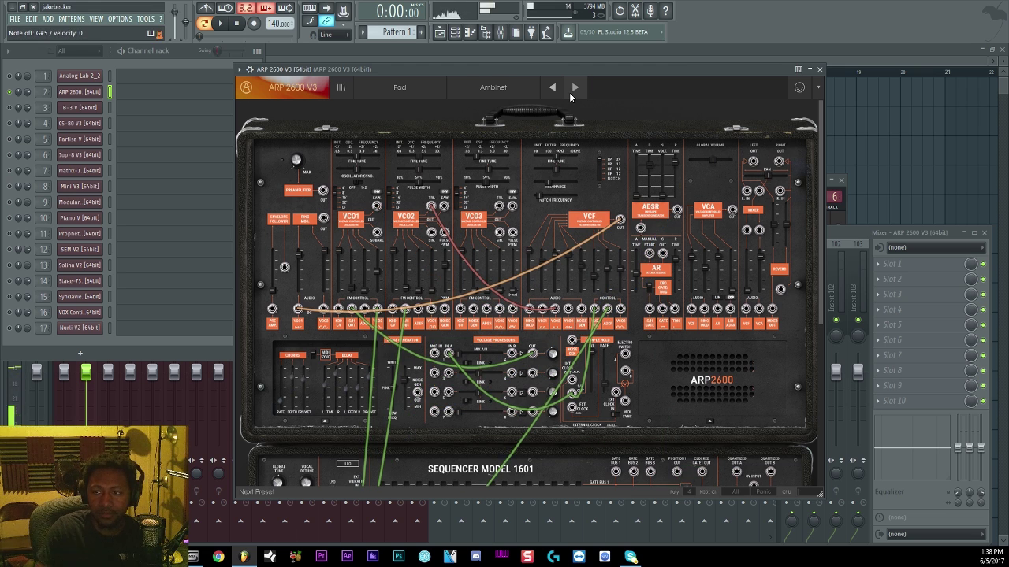
{"action": "left_click", "coordinate": [572, 92]}
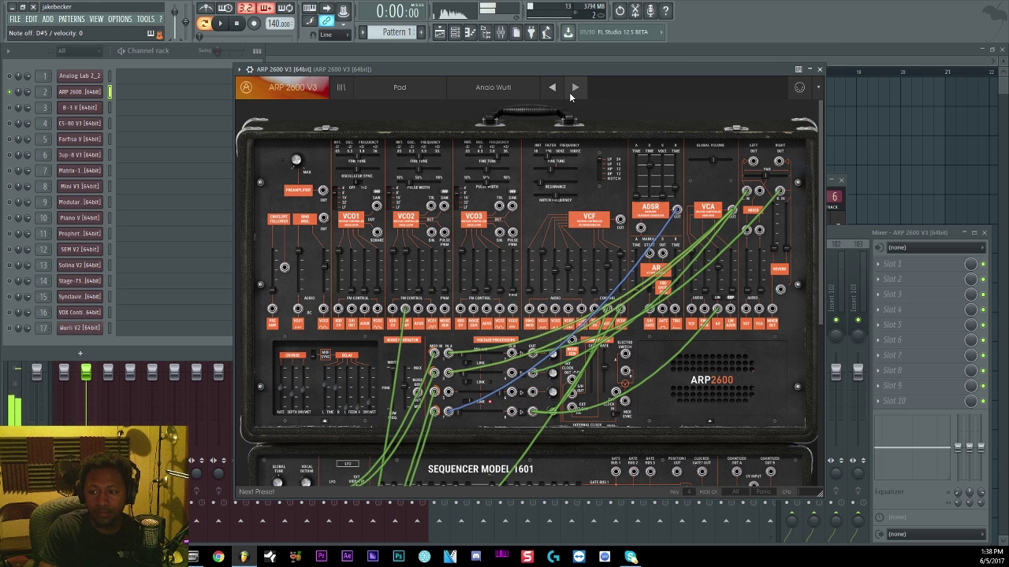
Load the preset Algo from the ARP 2600 V3's Sequence category
{"action": "left_click", "coordinate": [386, 82]}
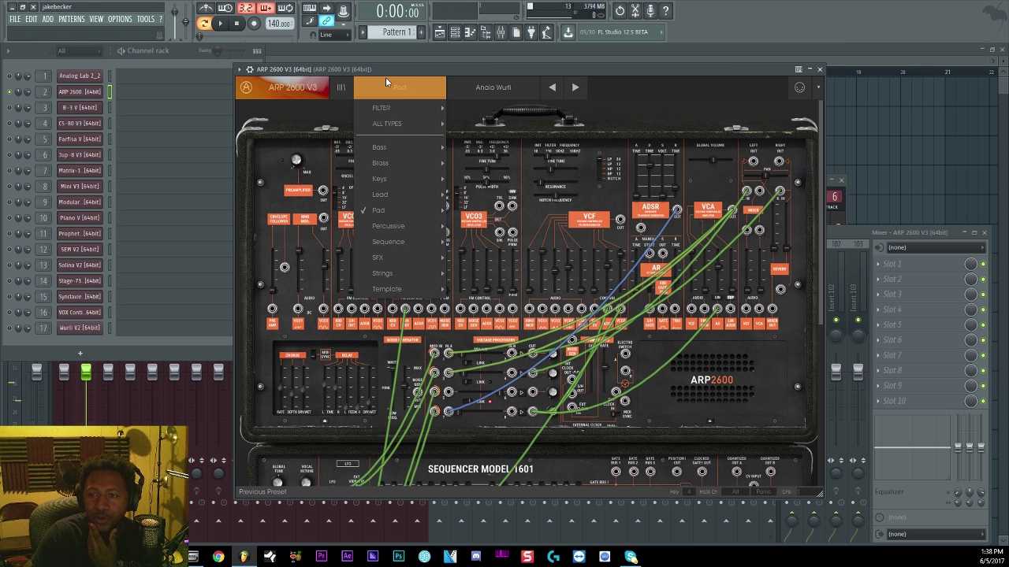
{"action": "mouse_move", "coordinate": [405, 239]}
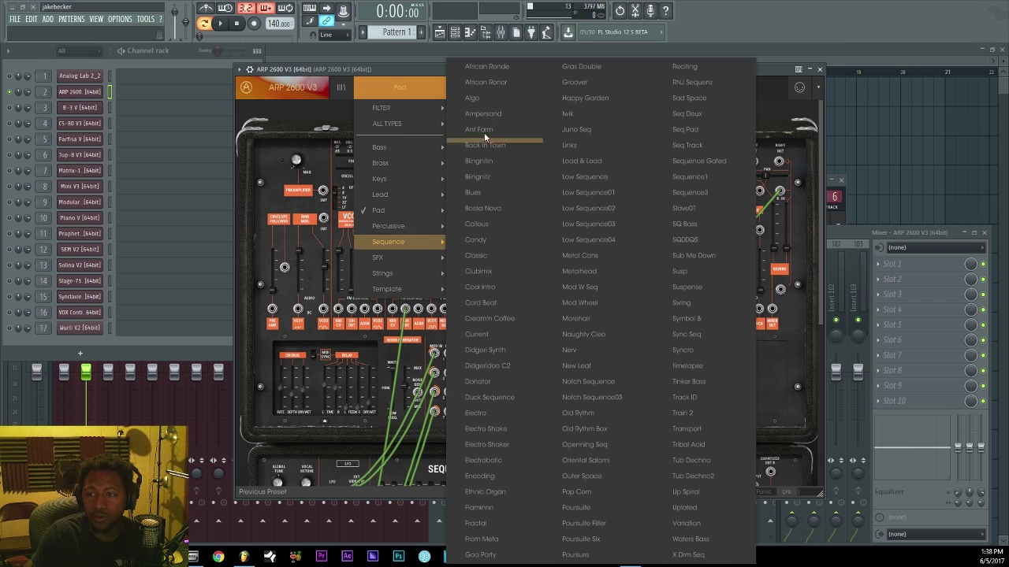
{"action": "left_click", "coordinate": [486, 99]}
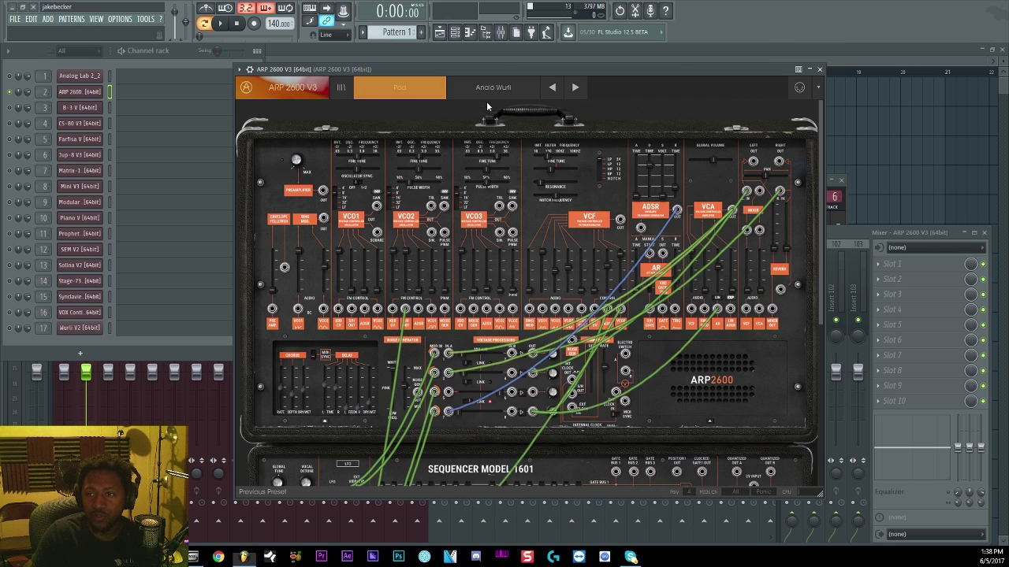
Audition the ARP 2600 V3's Sequence presets Ant Farm, Back In Town and Blingnitz, and look over the synth panel and sequencer
{"action": "left_click", "coordinate": [569, 93]}
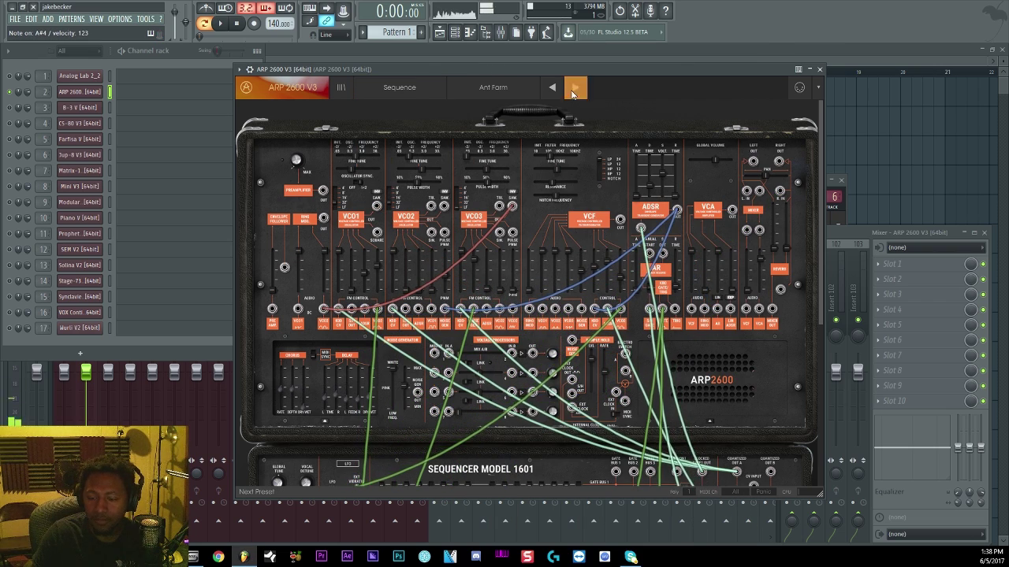
{"action": "left_click", "coordinate": [573, 93]}
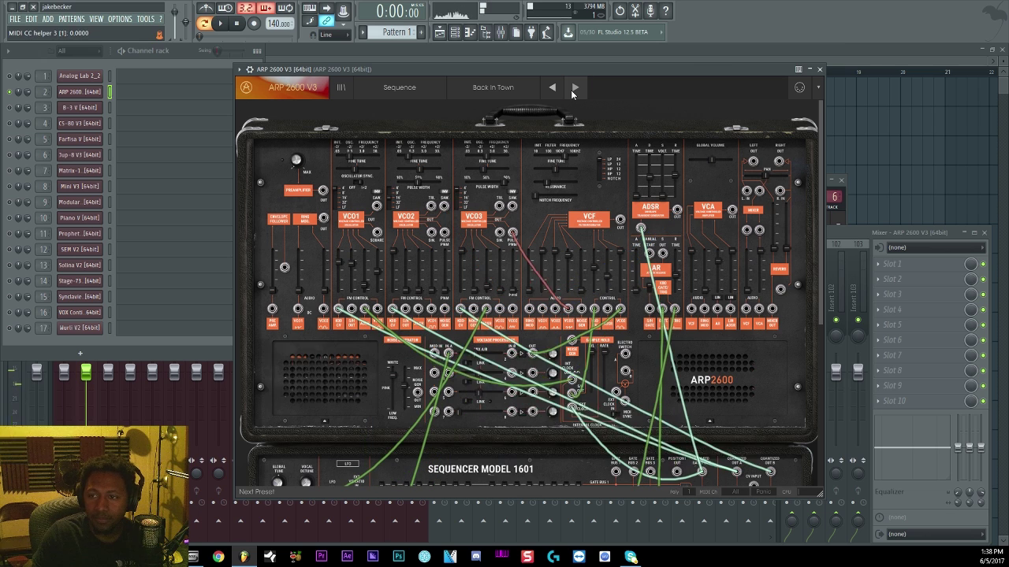
{"action": "left_click", "coordinate": [572, 92]}
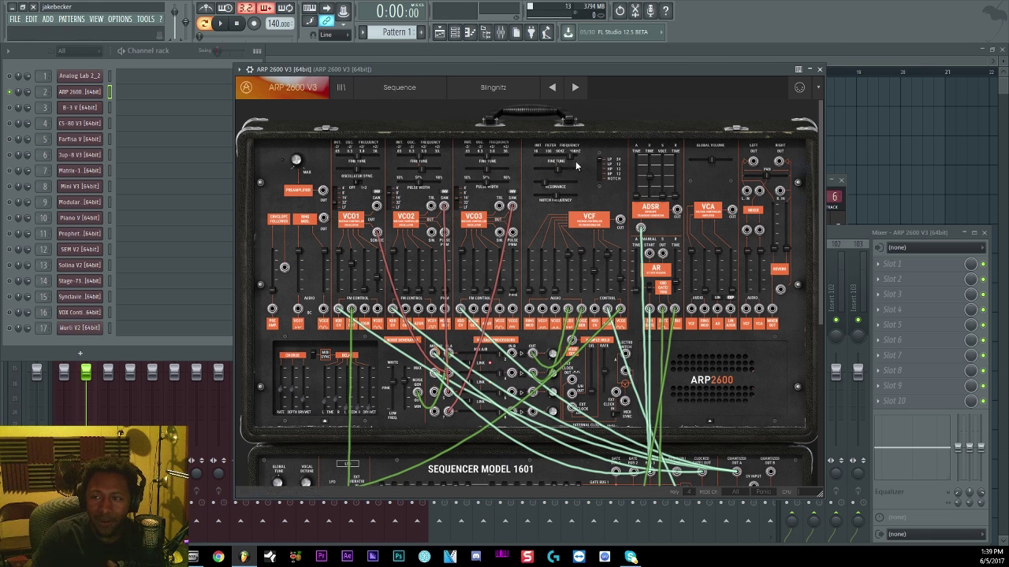
{"action": "scroll", "coordinate": [477, 173], "scroll_direction": "down", "scroll_amount": 1}
{"action": "scroll", "coordinate": [478, 170], "scroll_direction": "down", "scroll_amount": 4}
{"action": "scroll", "coordinate": [483, 177], "scroll_direction": "up", "scroll_amount": 5}
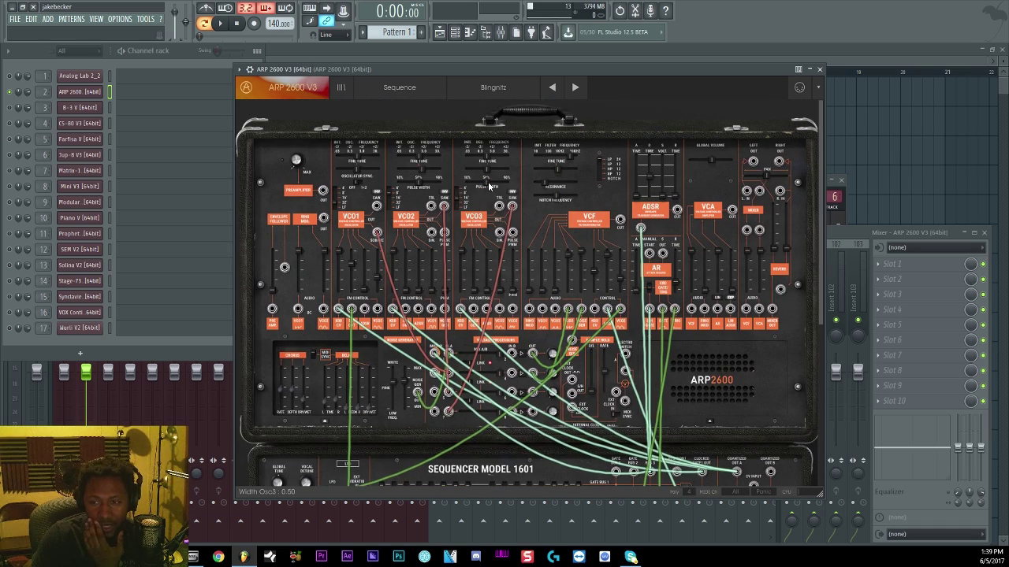
{"action": "scroll", "coordinate": [489, 186], "scroll_direction": "down", "scroll_amount": 5}
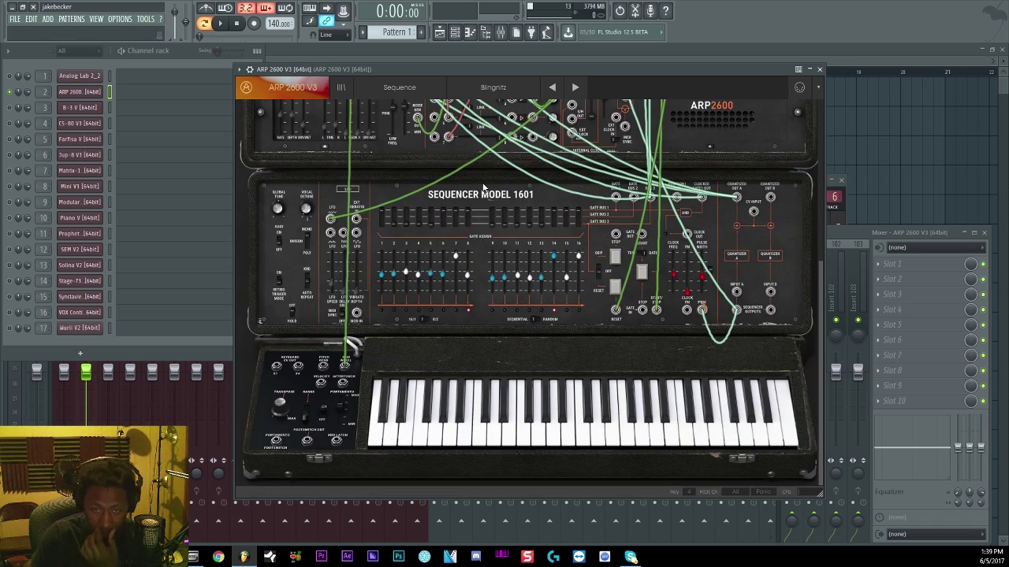
{"action": "scroll", "coordinate": [483, 197], "scroll_direction": "up", "scroll_amount": 5}
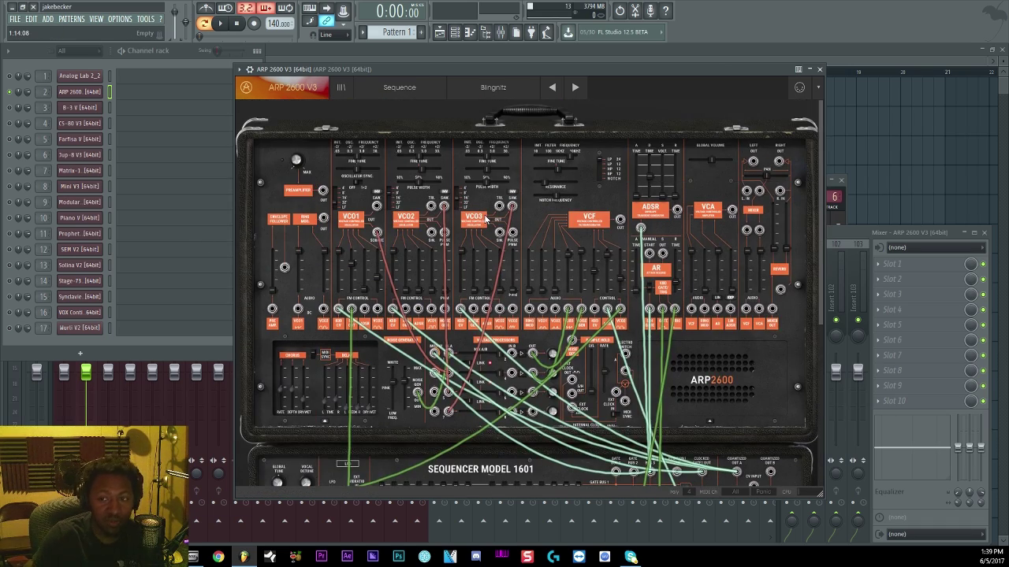
Solo the B-3 V channel, open its instrument window fully in view without the wrapper settings, and operate the Slow/Fast rotary lever
{"action": "left_click", "coordinate": [11, 107]}
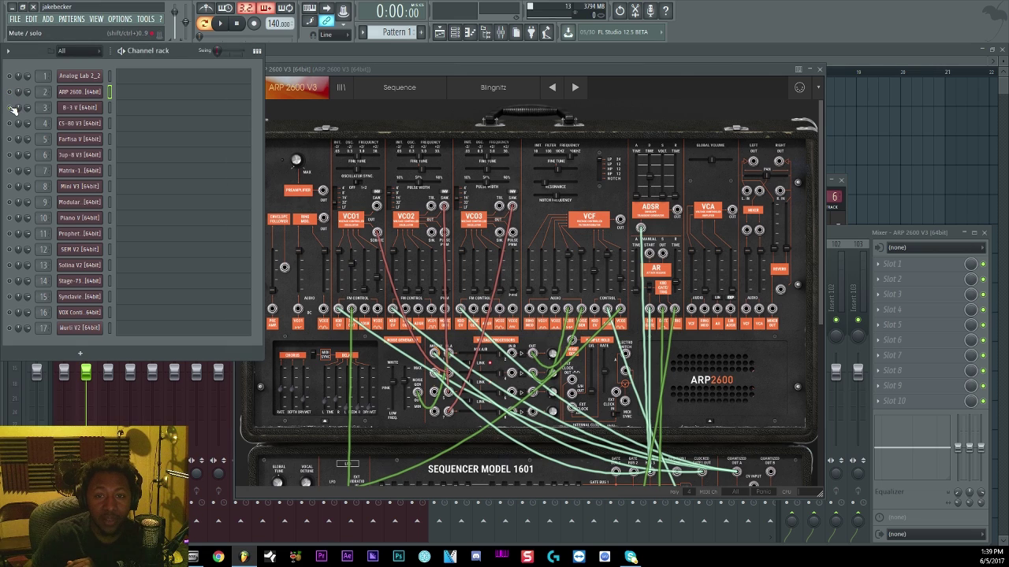
{"action": "left_click", "coordinate": [81, 111]}
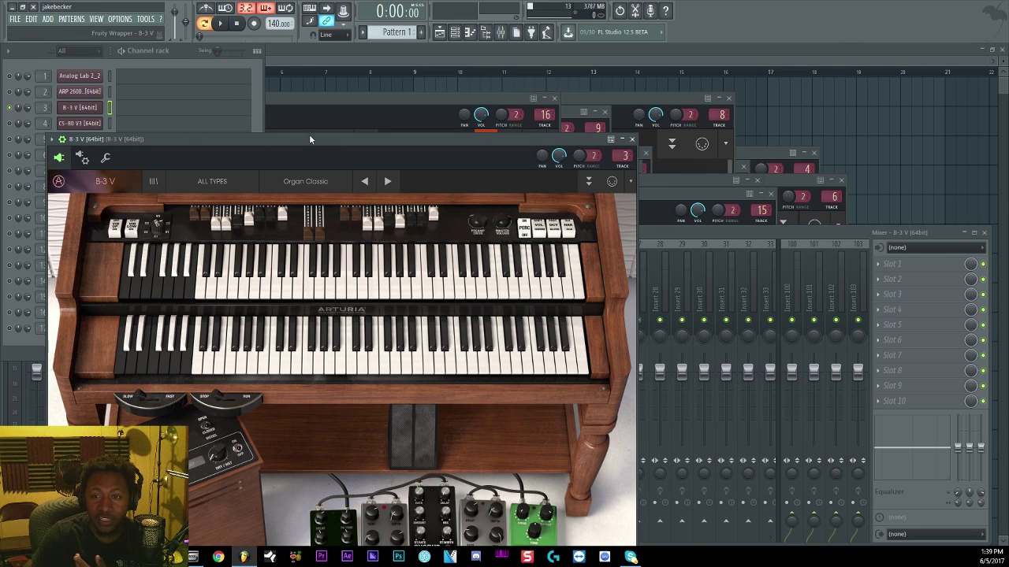
{"action": "left_click_drag", "start_coordinate": [309, 134], "coordinate": [476, 60]}
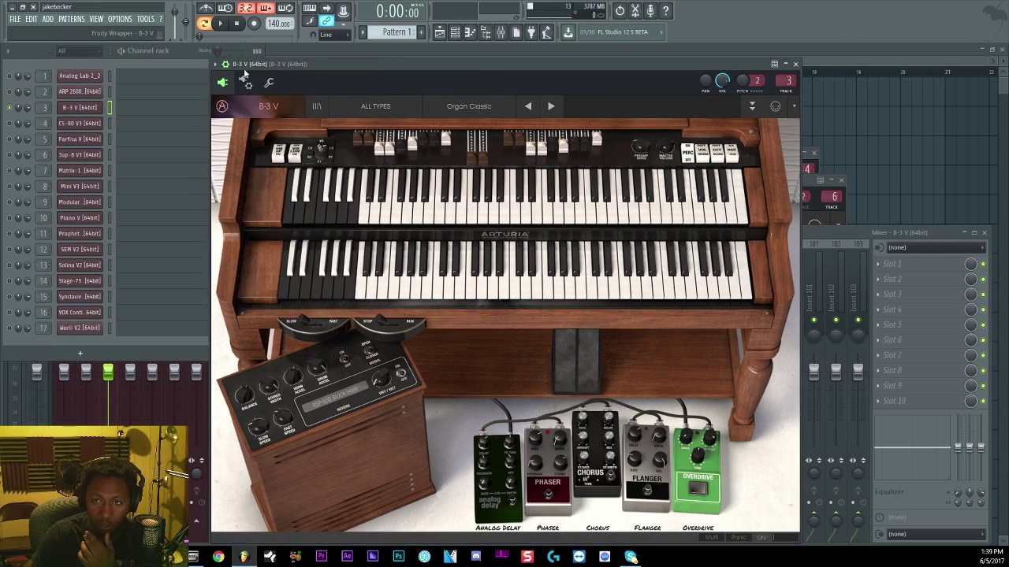
{"action": "left_click", "coordinate": [227, 64]}
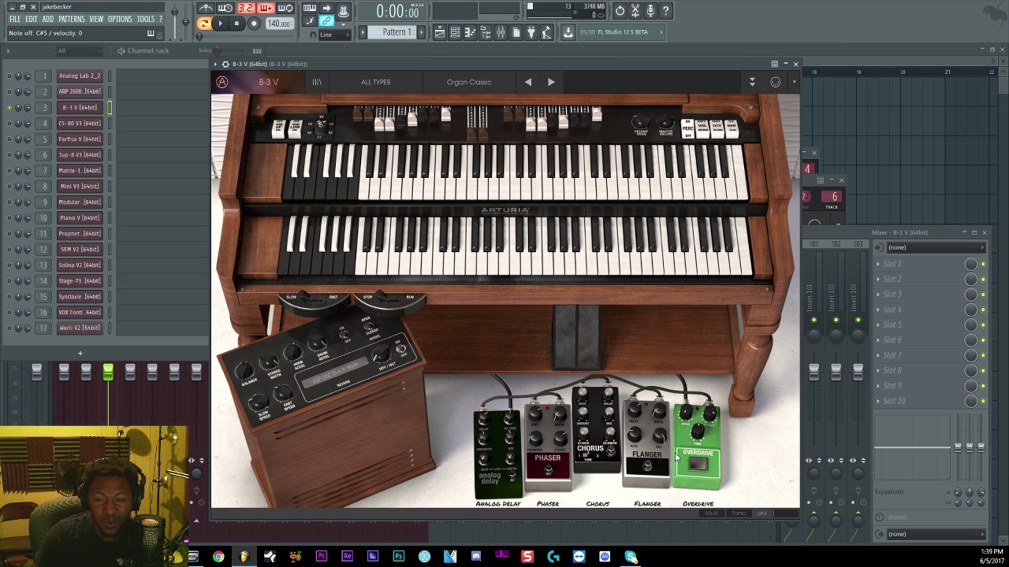
{"action": "left_click", "coordinate": [304, 301]}
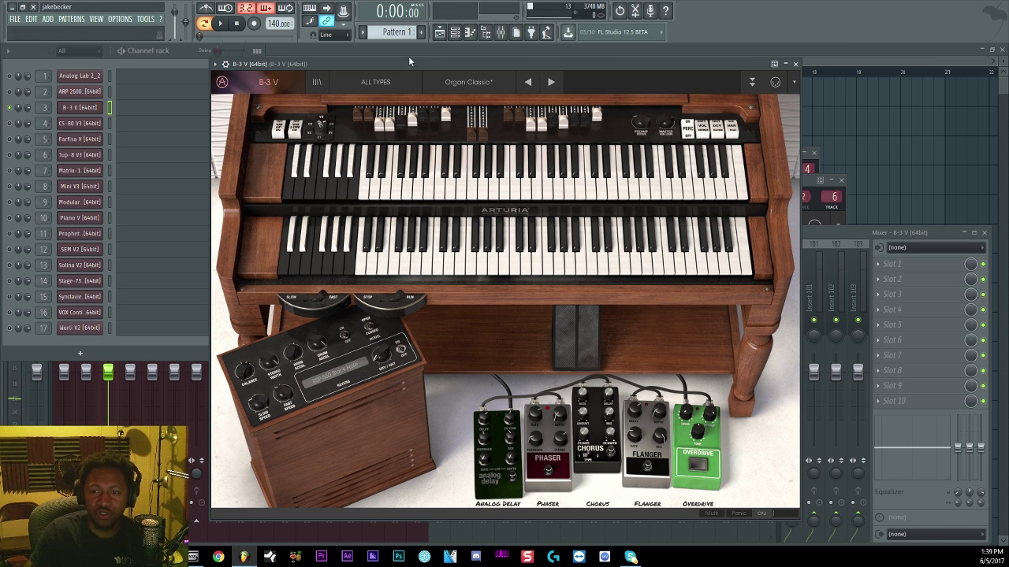
Look through the B-3 V's Organ presets and audition the following presets from The New Old Lady to Clean Rock Organ
{"action": "left_click", "coordinate": [384, 84]}
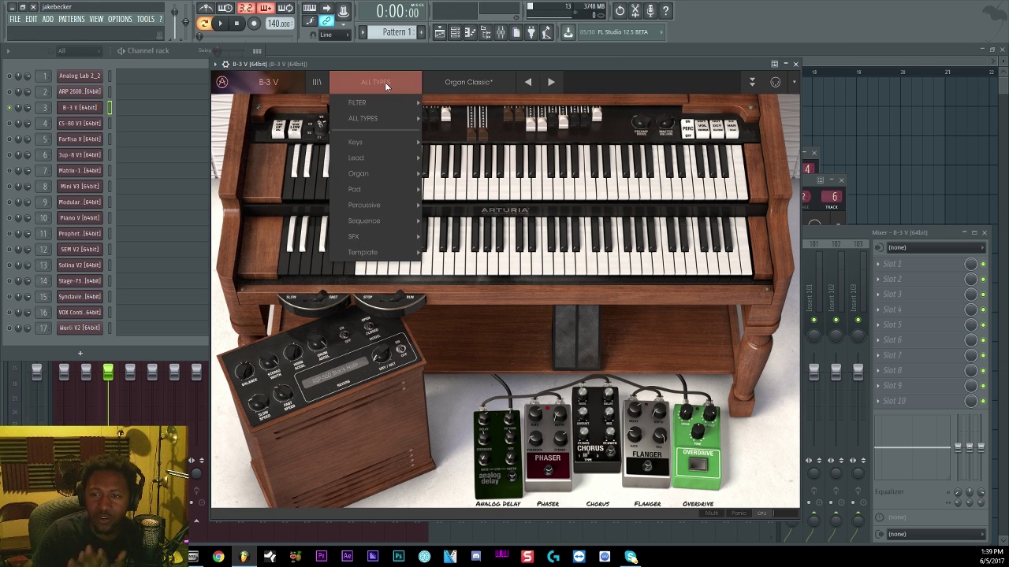
{"action": "mouse_move", "coordinate": [366, 169]}
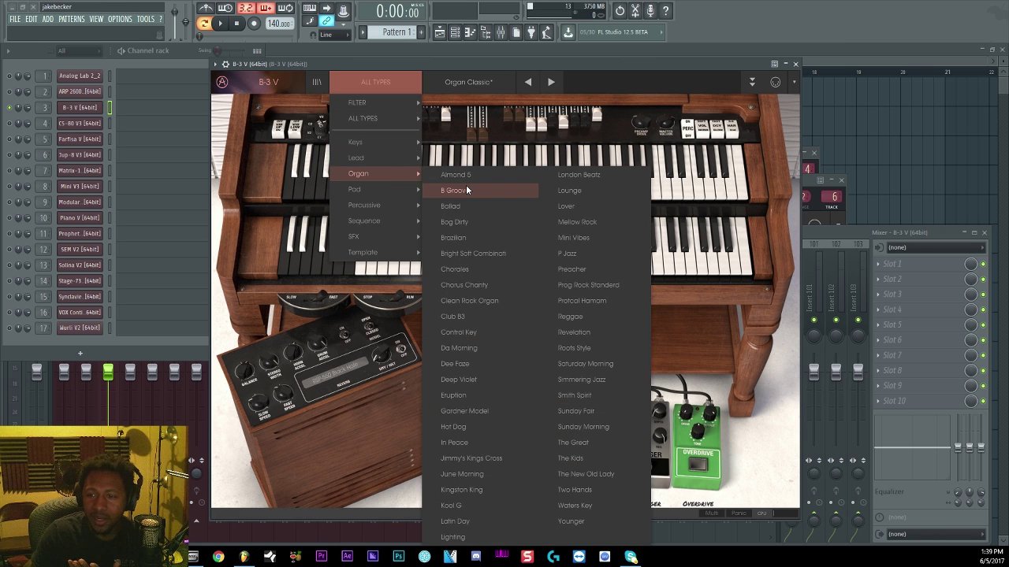
{"action": "left_click", "coordinate": [541, 82]}
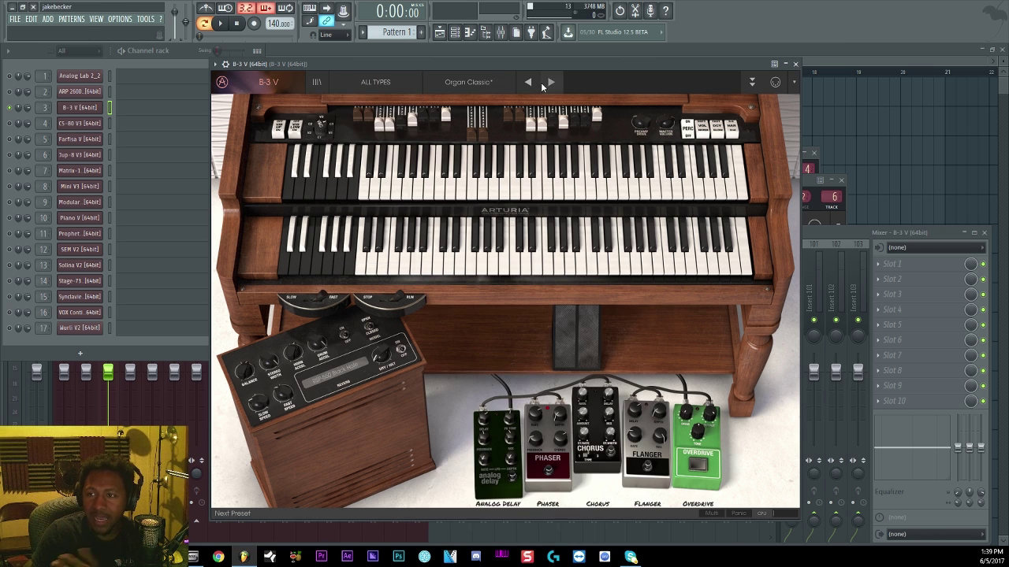
{"action": "left_click", "coordinate": [549, 82]}
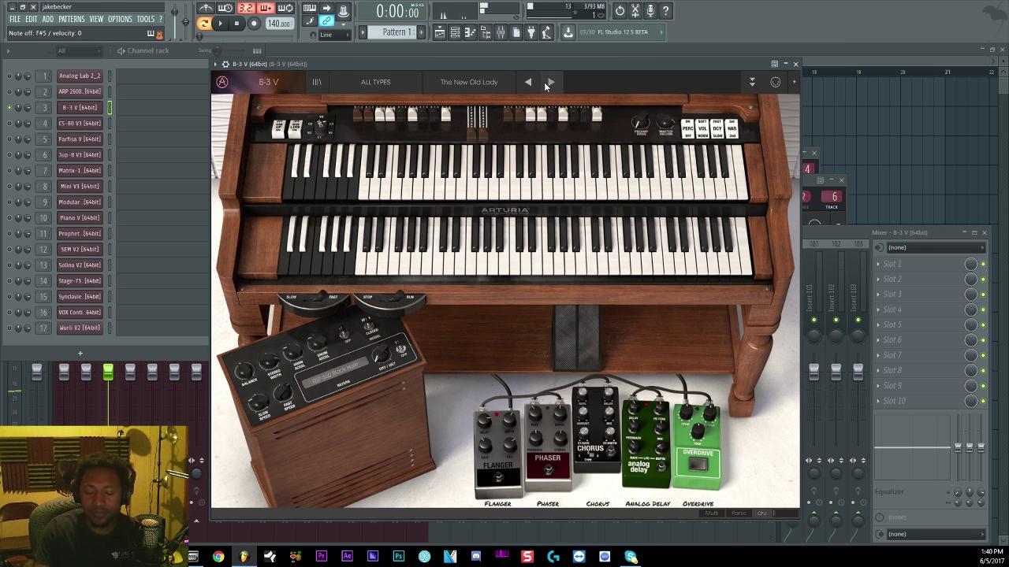
{"action": "left_click", "coordinate": [547, 84]}
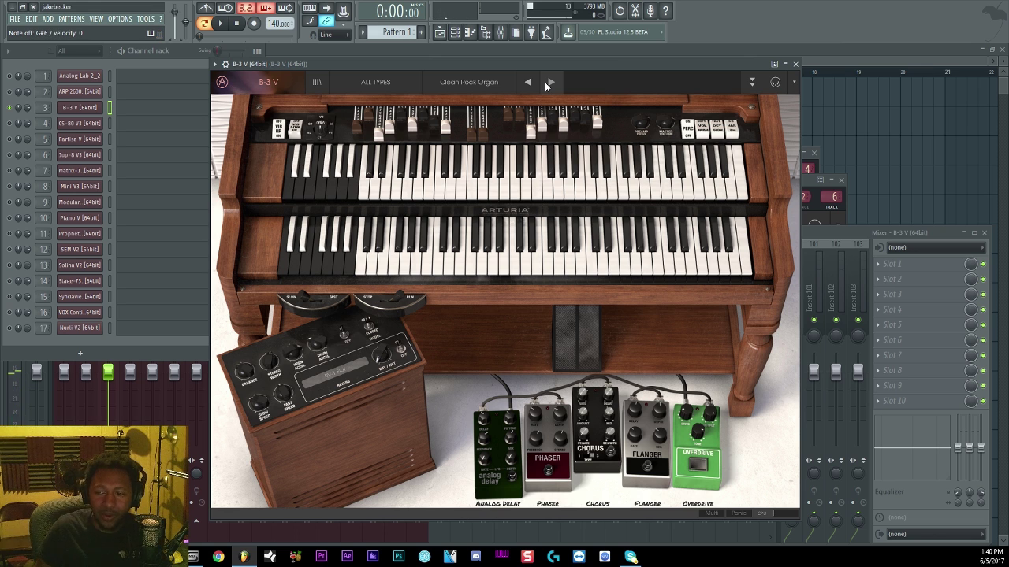
Try the B-3 V's Overdrive, Flanger, Chorus and Analog Delay pedals one after another on the Clean Rock Organ preset
{"action": "left_click", "coordinate": [699, 466]}
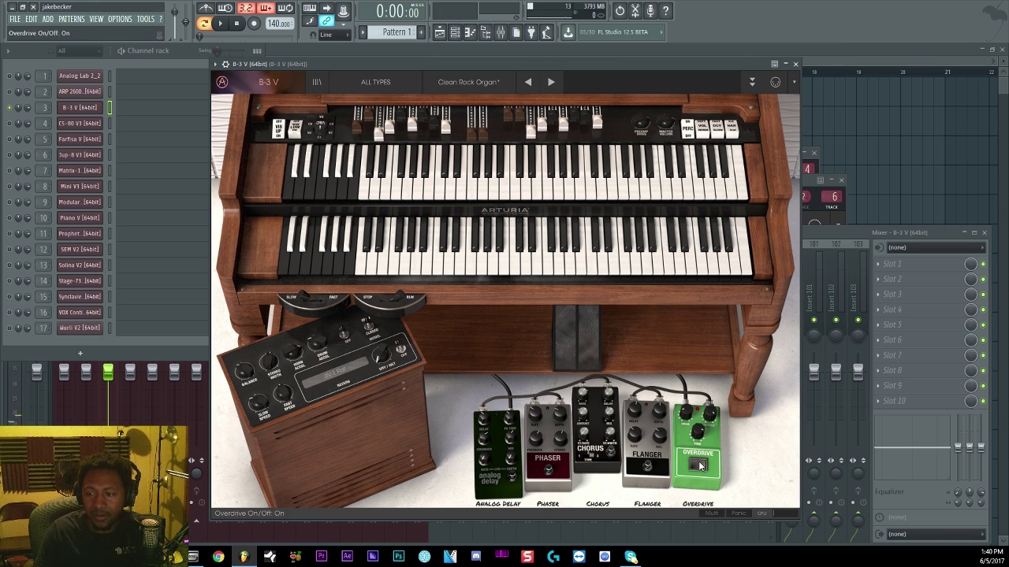
{"action": "left_click", "coordinate": [648, 469]}
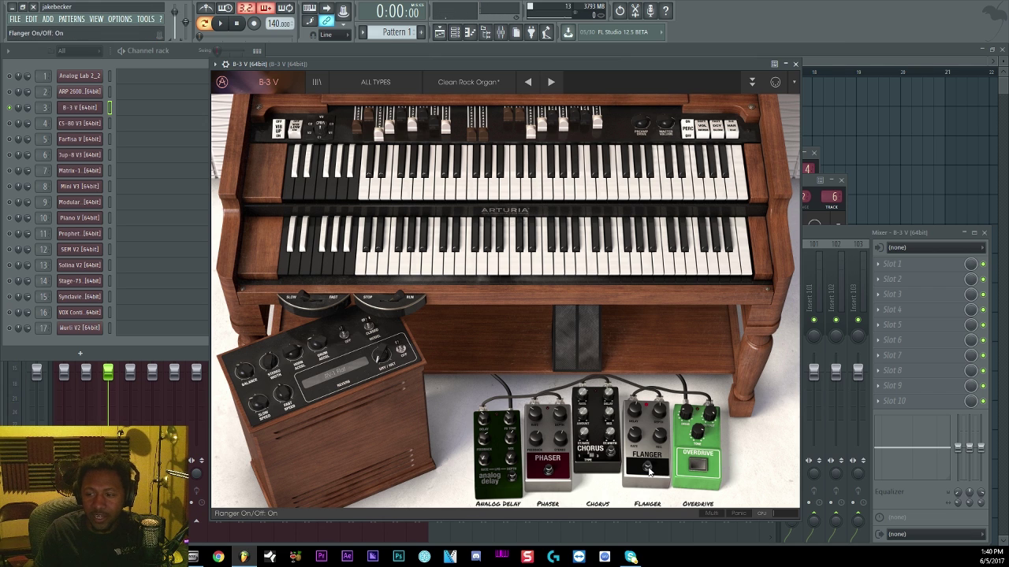
{"action": "left_click", "coordinate": [611, 458]}
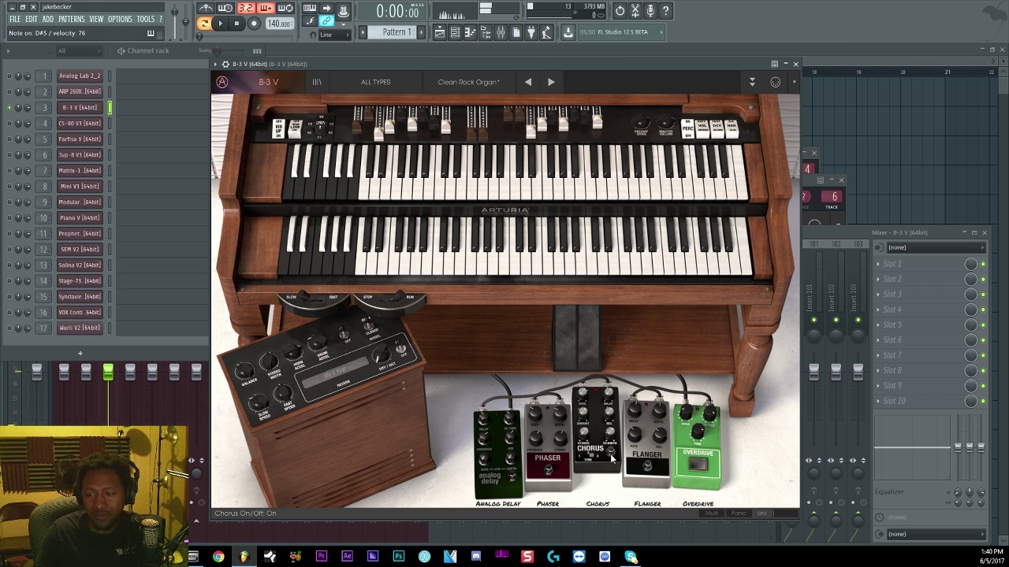
{"action": "left_click", "coordinate": [516, 479]}
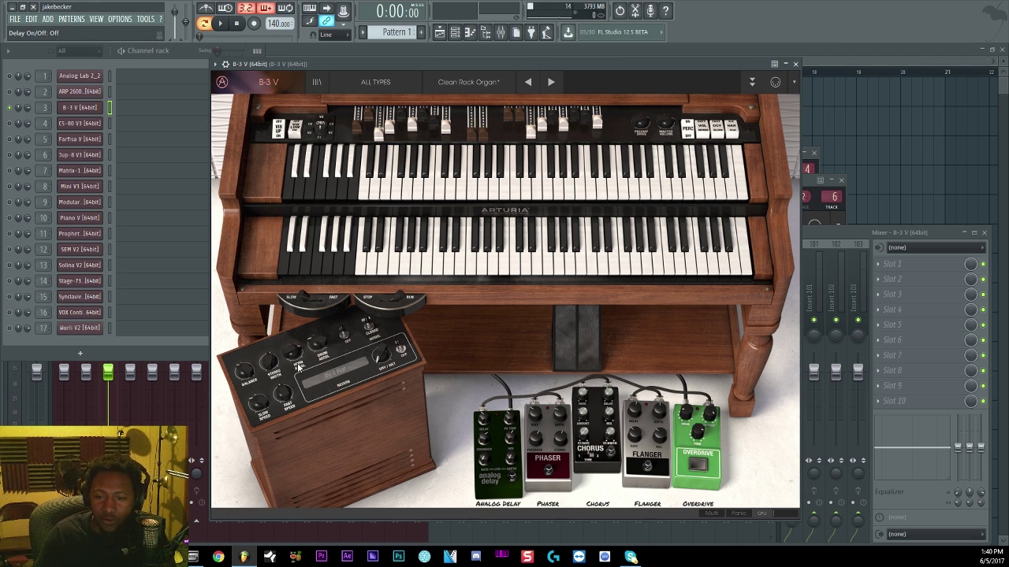
Examine the reverb impulse choices on the B-3 V's speaker cabinet and play the organ
{"action": "left_click", "coordinate": [339, 371]}
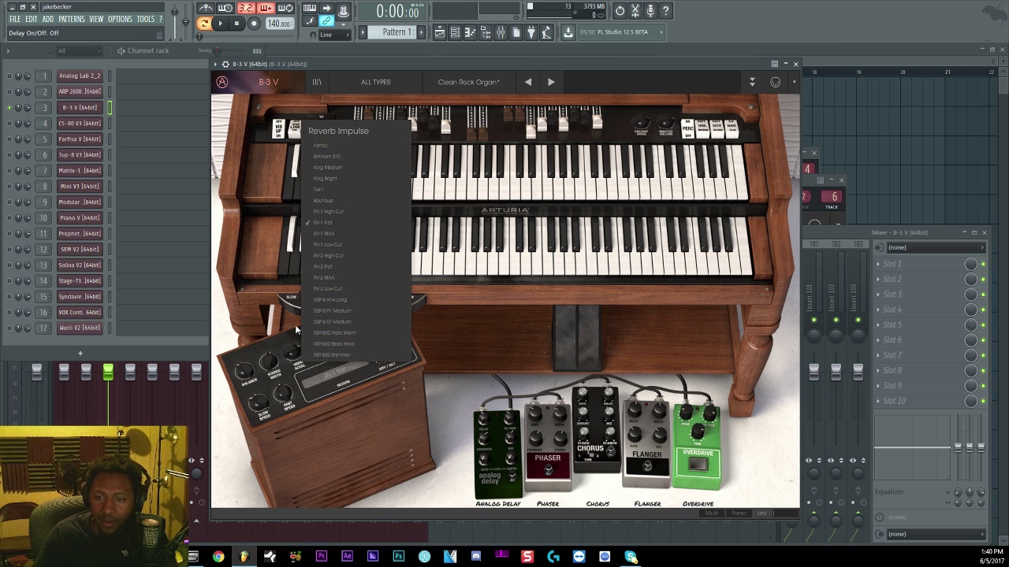
{"action": "left_click", "coordinate": [262, 339]}
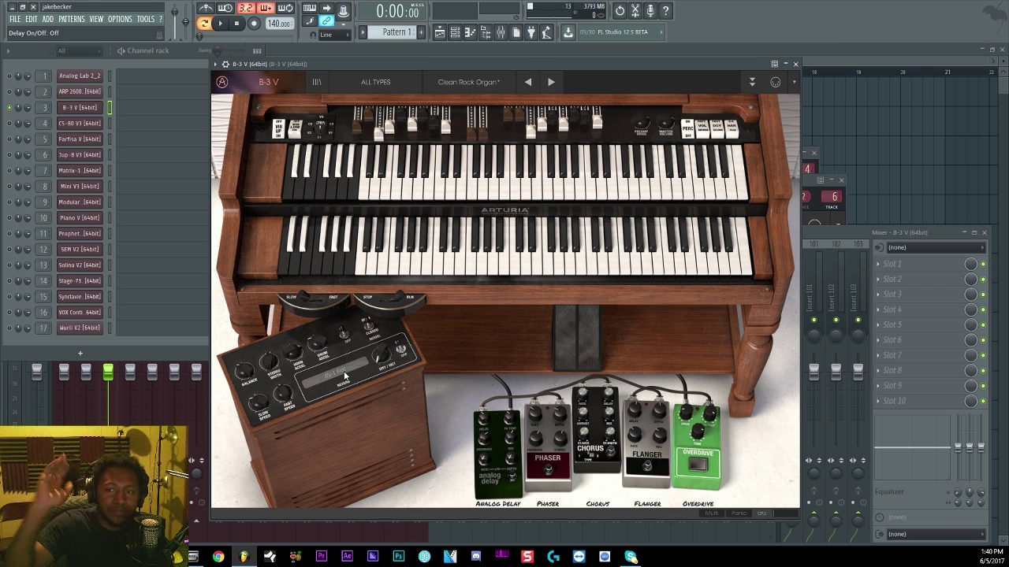
{"action": "key", "text": "e"}
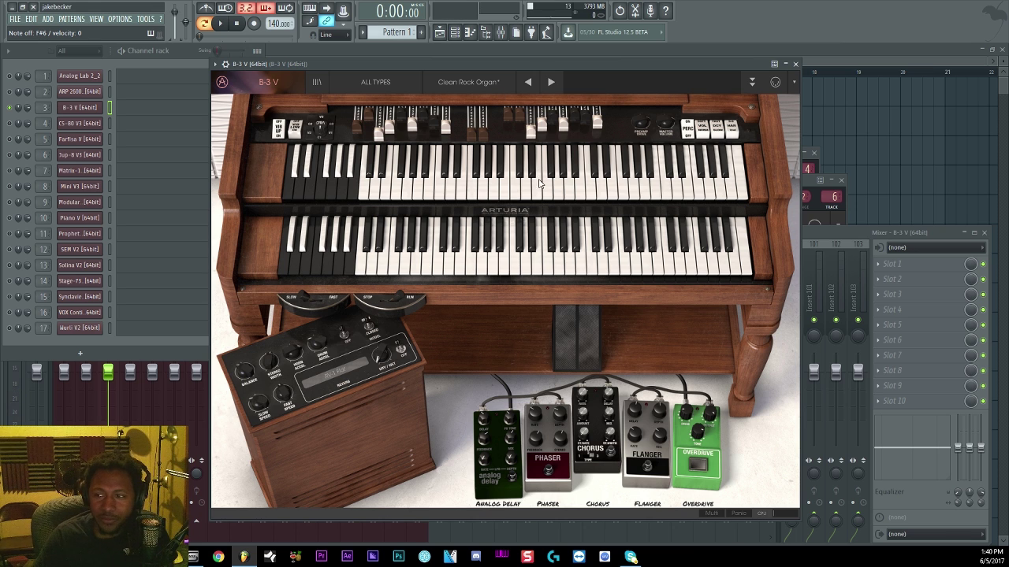
Solo the CS-80 V3 channel and open its instrument window, positioned so the whole synth panel is in view
{"action": "left_click", "coordinate": [12, 118]}
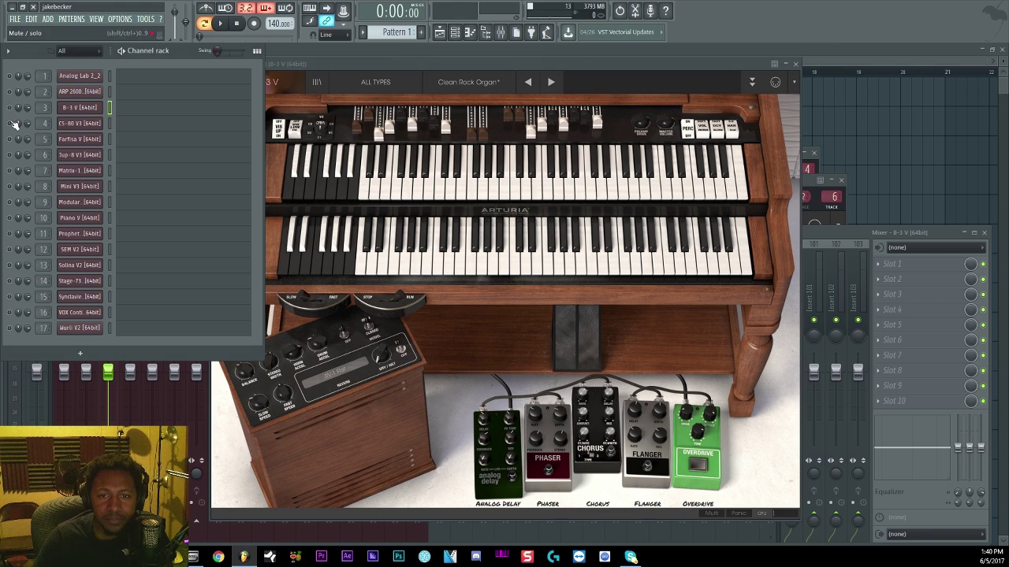
{"action": "left_click", "coordinate": [82, 124]}
{"action": "left_click_drag", "start_coordinate": [426, 150], "coordinate": [245, 53]}
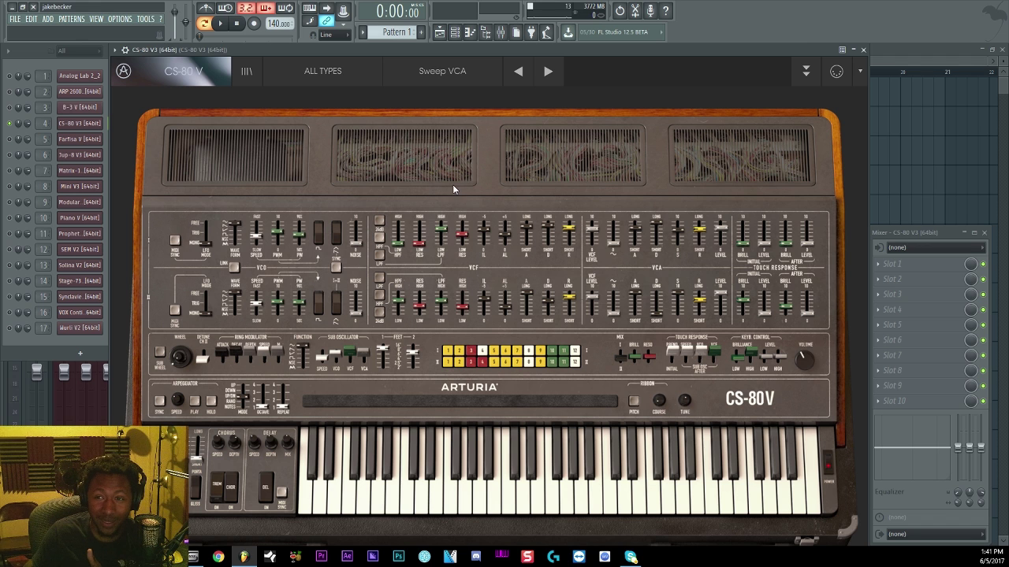
Look through the CS-80 V's full preset list and try the upper VCO's waveform slider on the Sweep VCA preset
{"action": "left_click", "coordinate": [433, 74]}
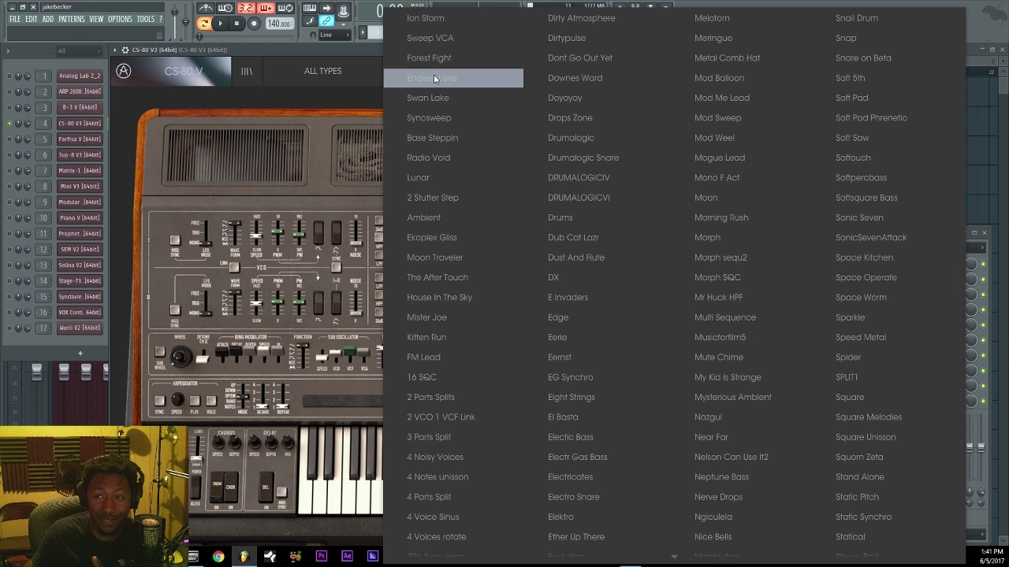
{"action": "left_click", "coordinate": [349, 101]}
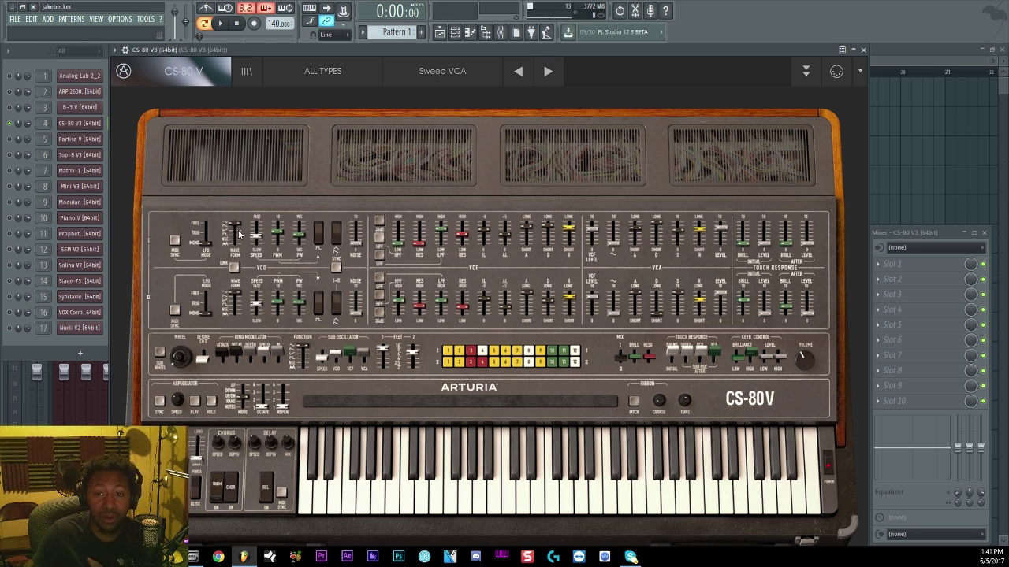
{"action": "left_click_drag", "start_coordinate": [239, 234], "coordinate": [234, 219]}
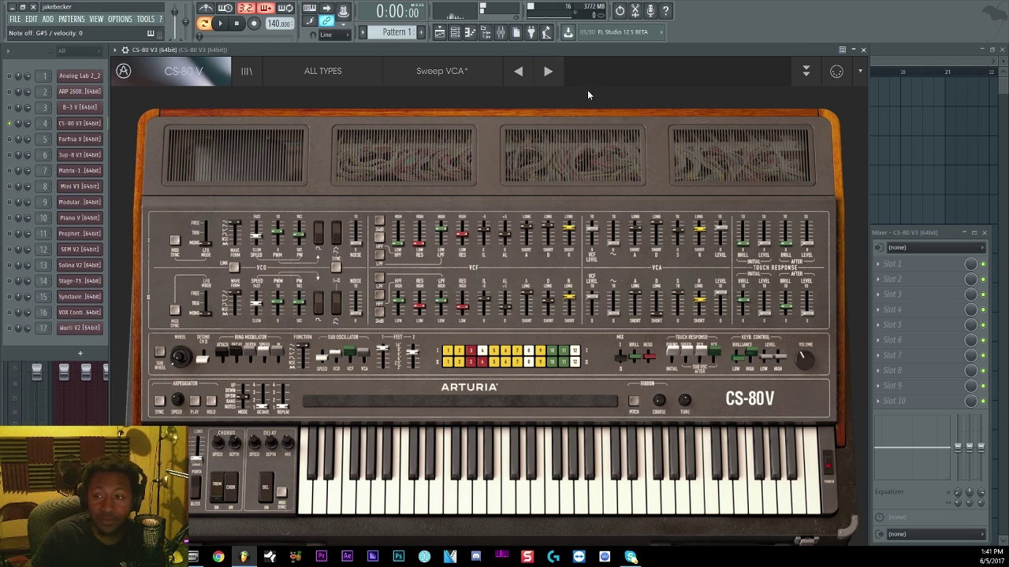
Audition the CS-80 V presets from Forest Fight through Endless Lake, Swan Lake, Syncsweep and Base Steppin to Radio Void, and close its window
{"action": "left_click", "coordinate": [548, 71]}
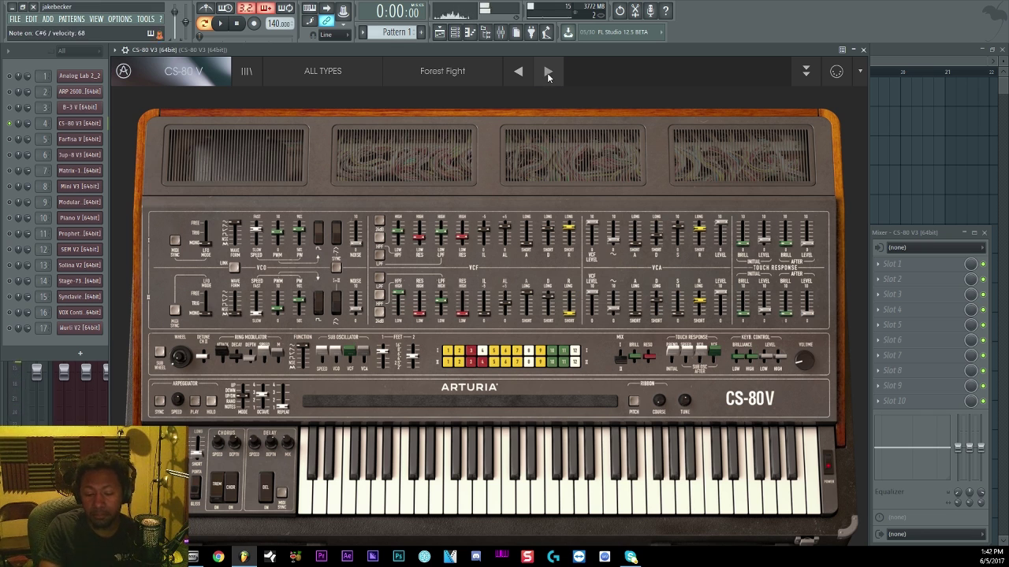
{"action": "left_click", "coordinate": [547, 73]}
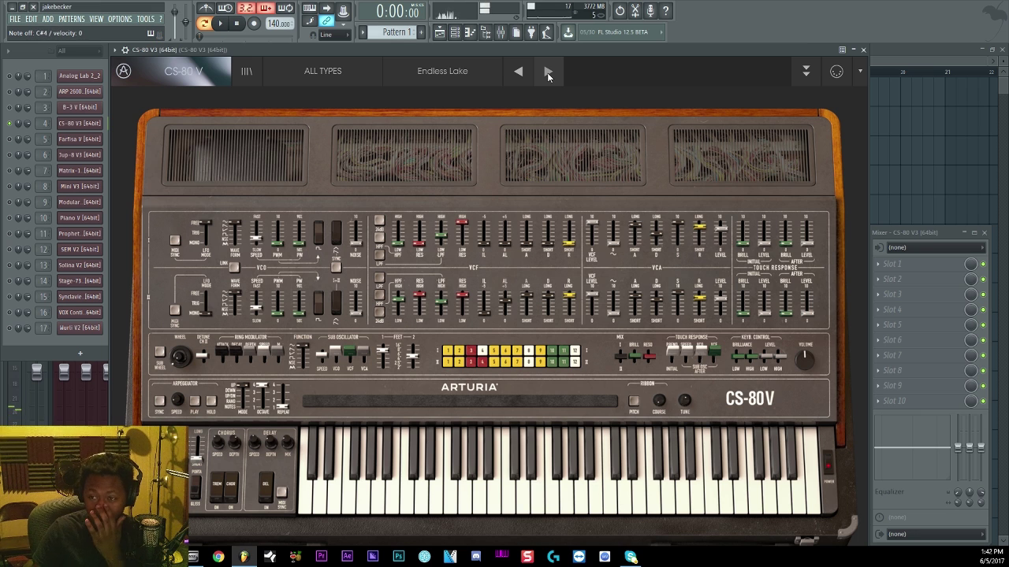
{"action": "left_click", "coordinate": [547, 73]}
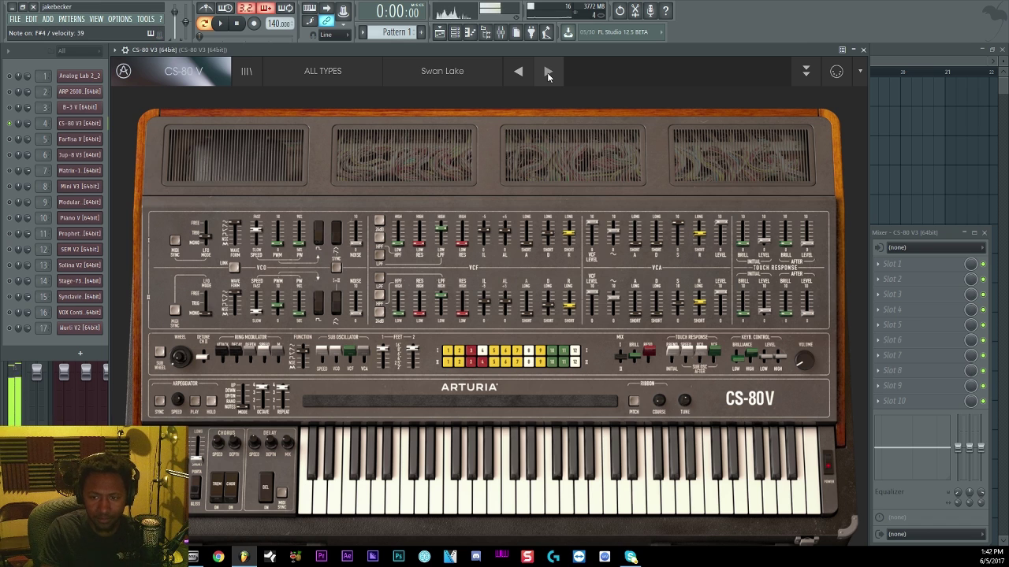
{"action": "left_click", "coordinate": [547, 72]}
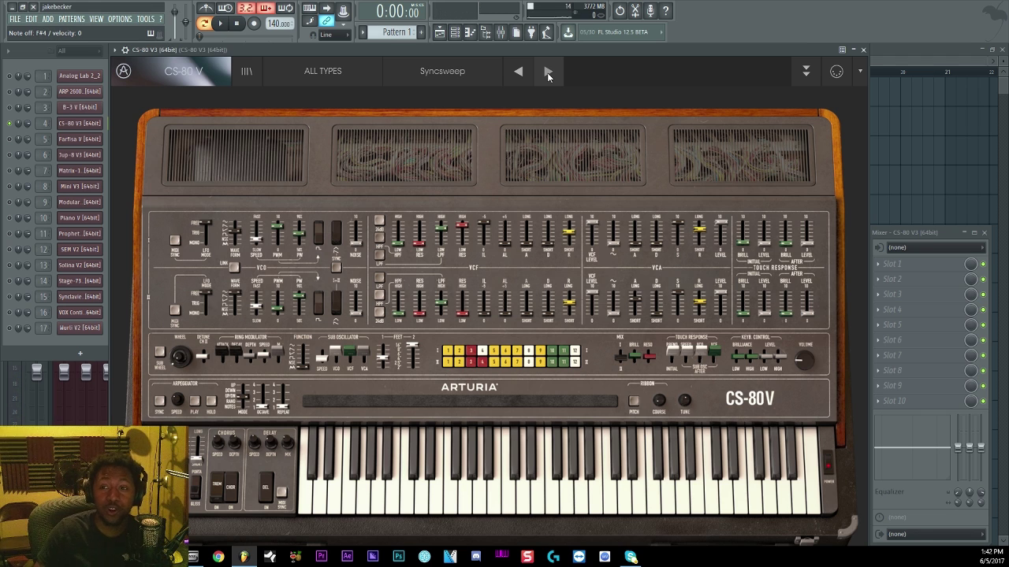
{"action": "left_click", "coordinate": [547, 72]}
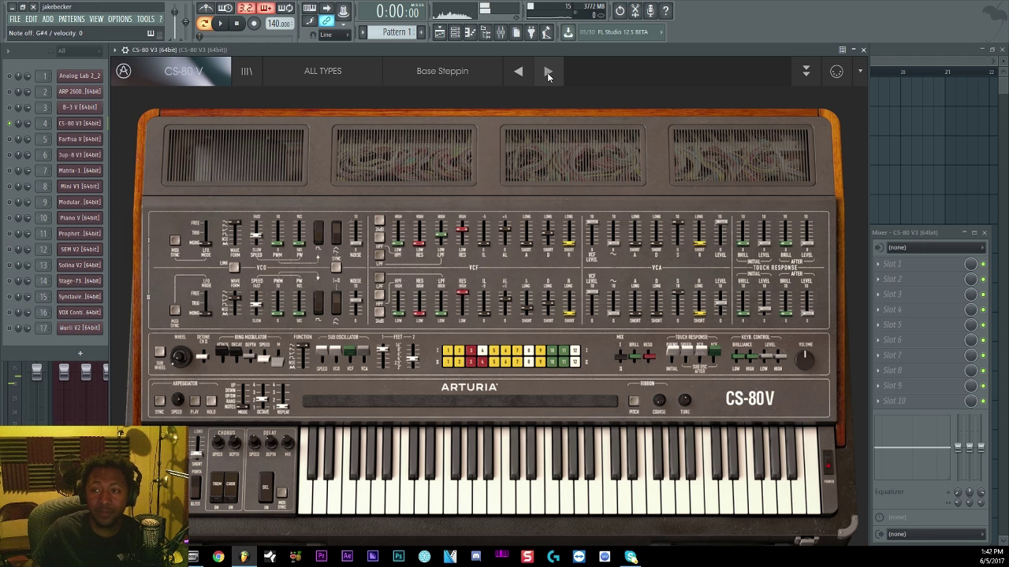
{"action": "left_click", "coordinate": [547, 72]}
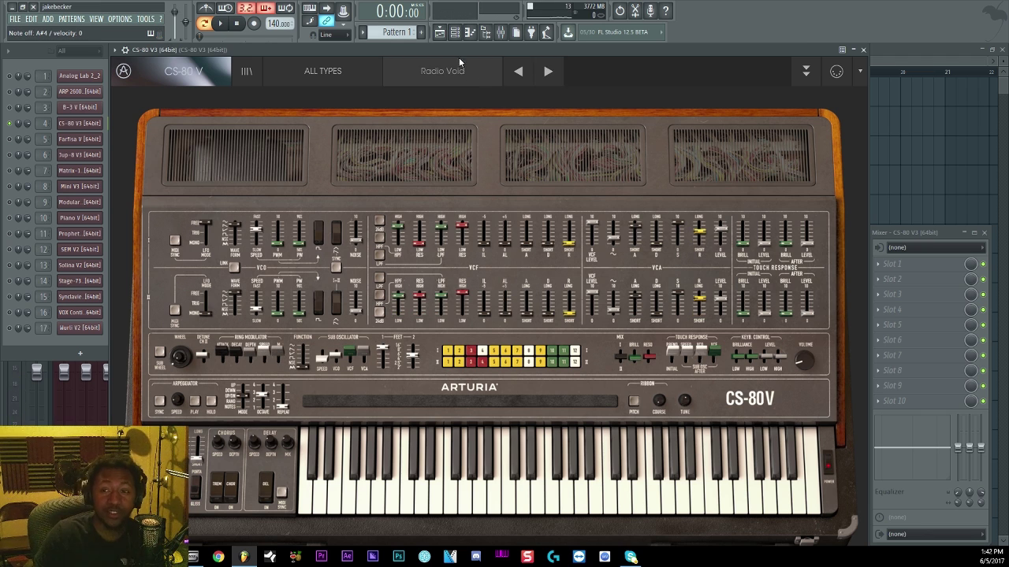
{"action": "left_click", "coordinate": [865, 50]}
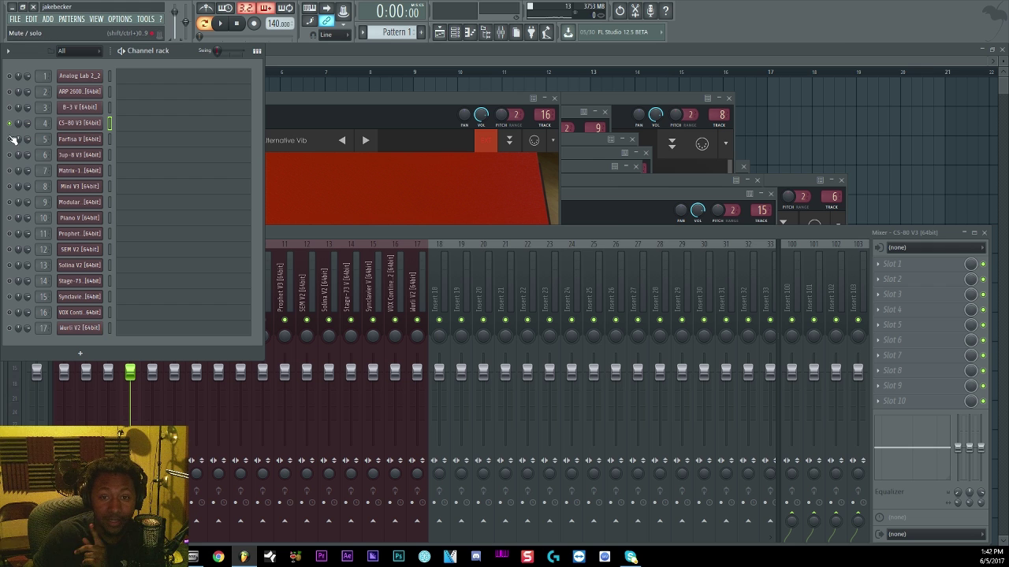
Solo the Farfisa V channel and open its instrument window with the wrapper settings collapsed, positioned beside the channel rack
{"action": "left_click", "coordinate": [83, 142]}
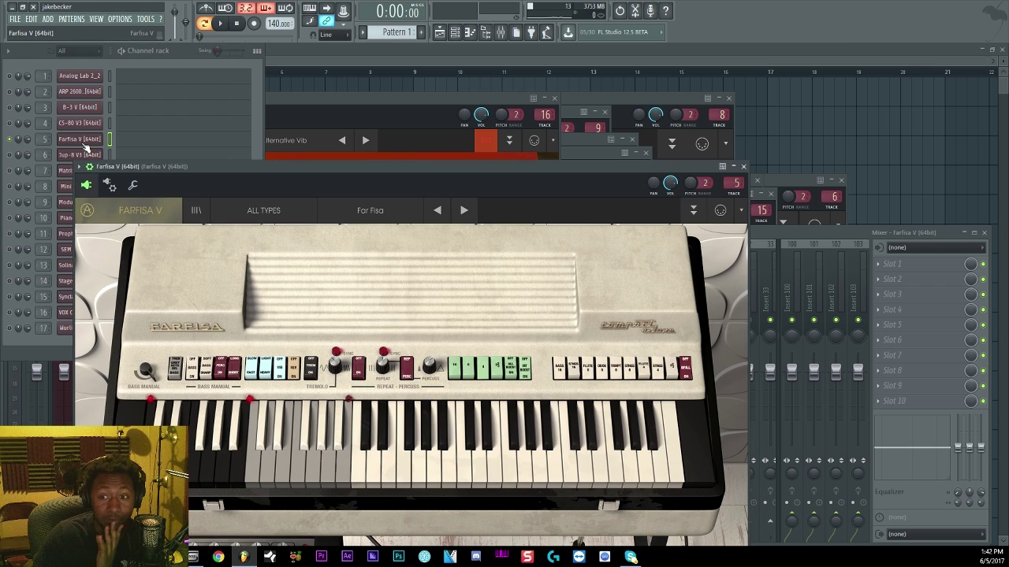
{"action": "left_click_drag", "start_coordinate": [263, 164], "coordinate": [384, 56]}
{"action": "left_click", "coordinate": [208, 52]}
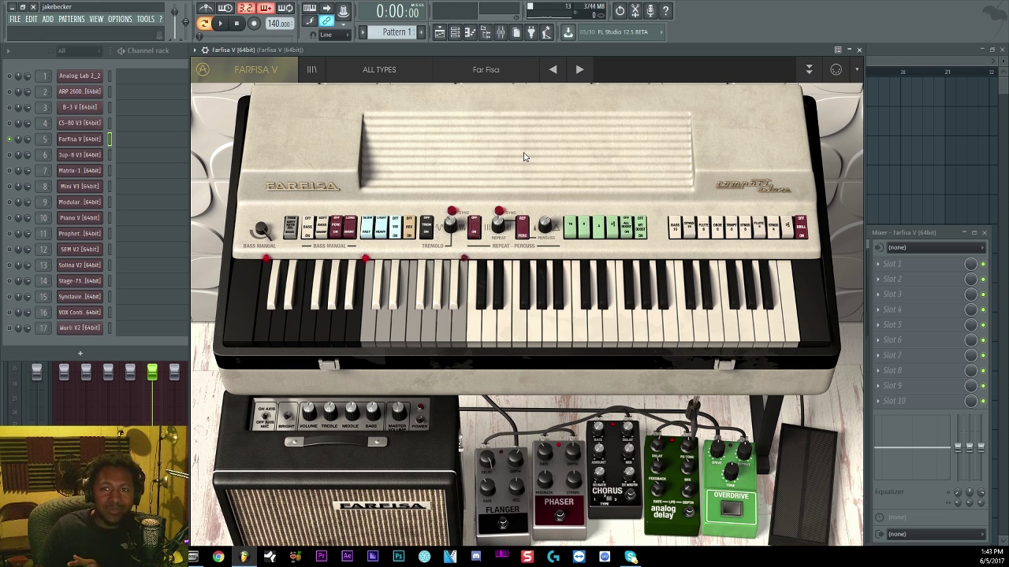
{"action": "left_click", "coordinate": [205, 51]}
{"action": "left_click", "coordinate": [205, 50]}
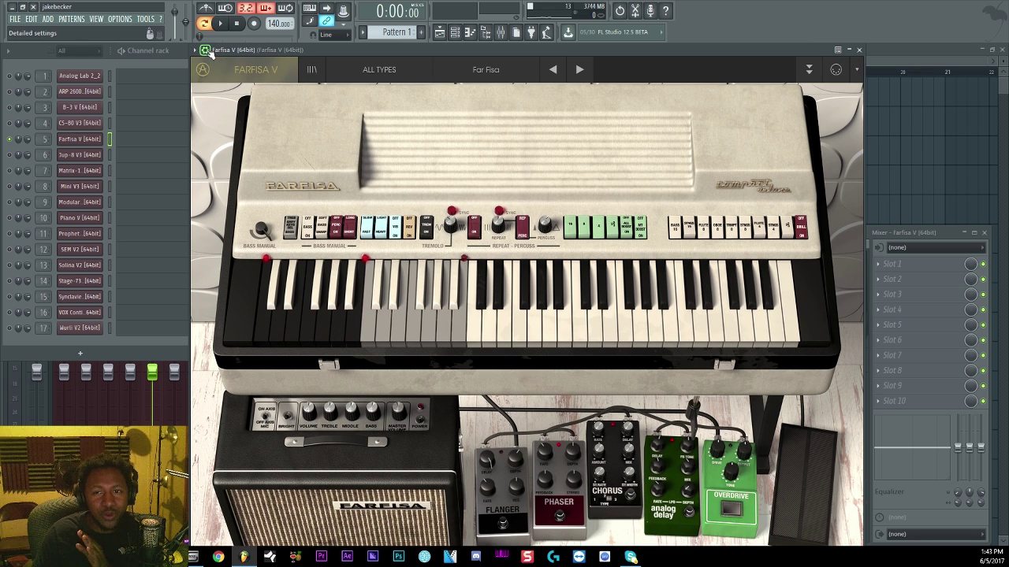
Try the Farfisa V window at 70% and 120% size, and return it to 80%
{"action": "left_click", "coordinate": [204, 70]}
{"action": "mouse_move", "coordinate": [245, 182]}
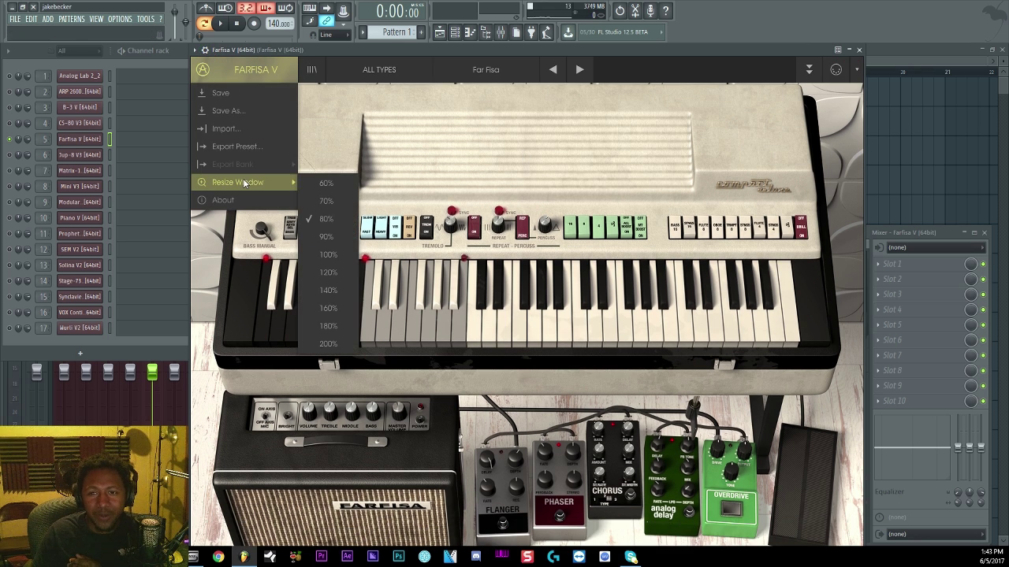
{"action": "left_click", "coordinate": [356, 202]}
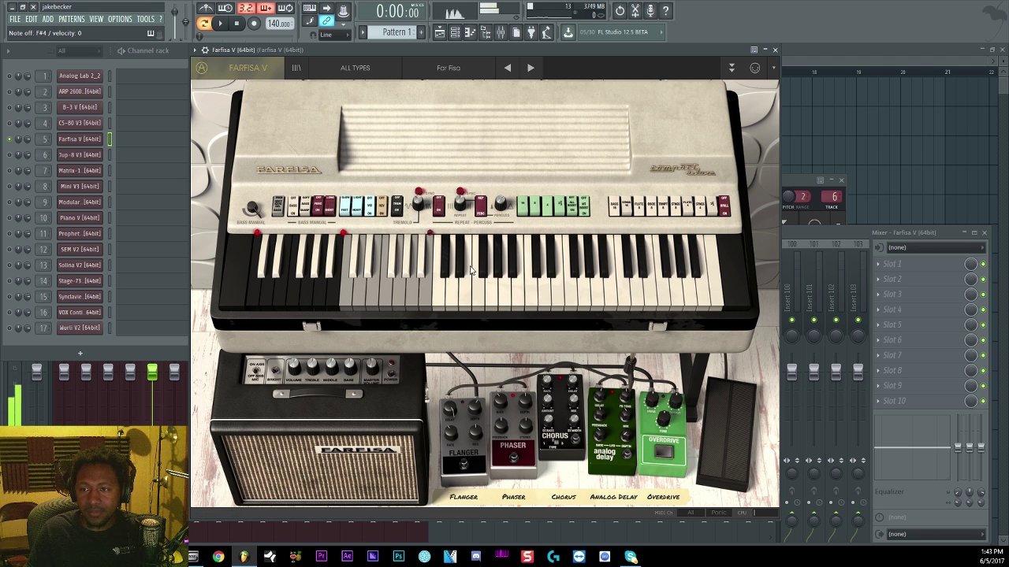
{"action": "left_click", "coordinate": [240, 70]}
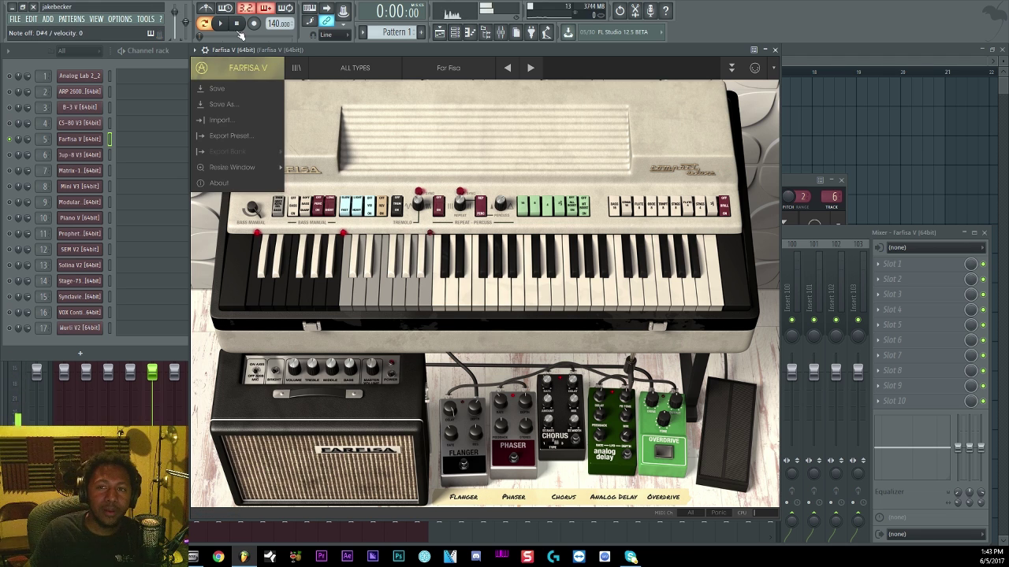
{"action": "left_click", "coordinate": [244, 68]}
{"action": "left_click", "coordinate": [243, 68]}
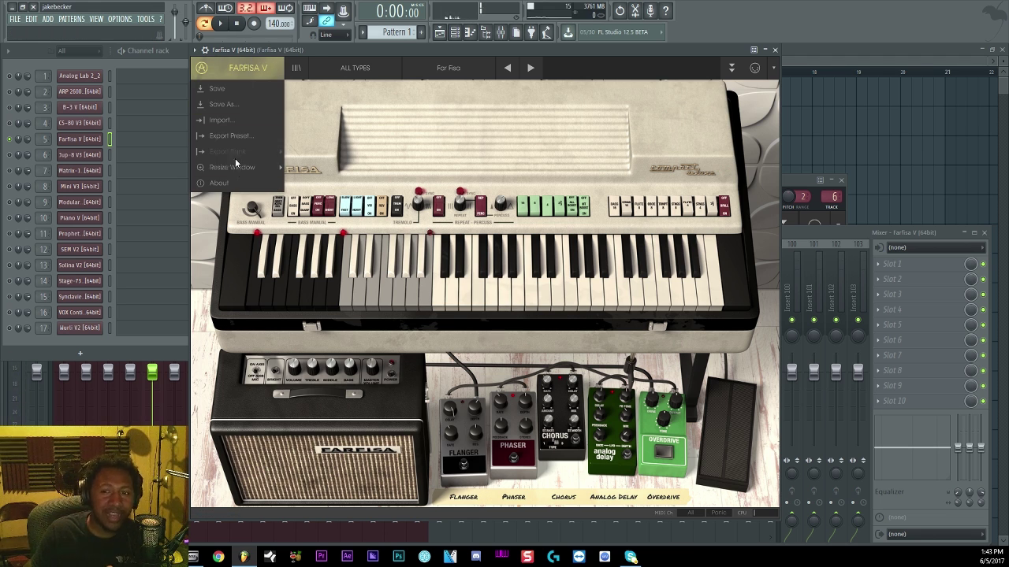
{"action": "mouse_move", "coordinate": [235, 167]}
{"action": "left_click", "coordinate": [314, 247]}
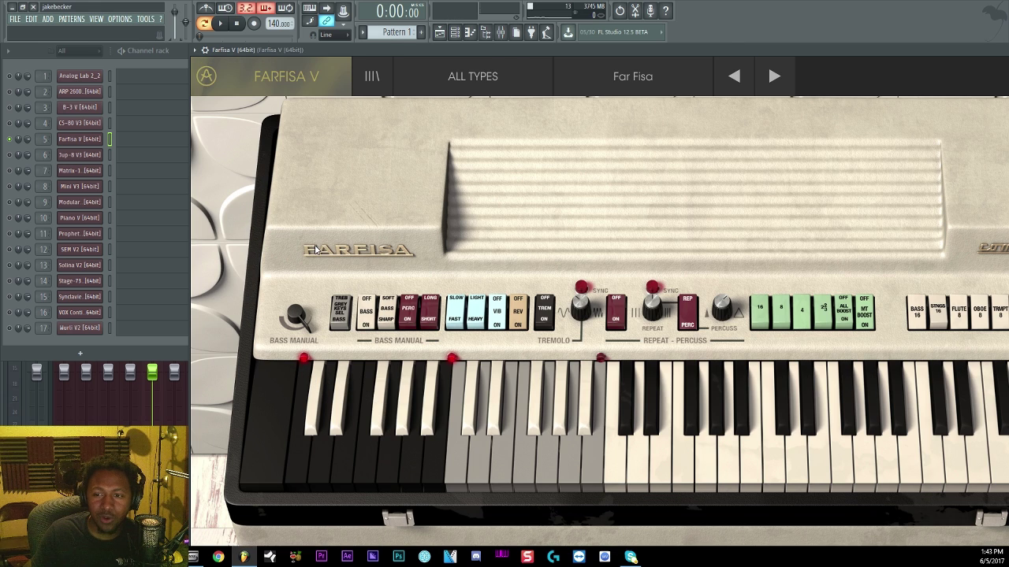
{"action": "left_click", "coordinate": [286, 80]}
{"action": "mouse_move", "coordinate": [269, 246]}
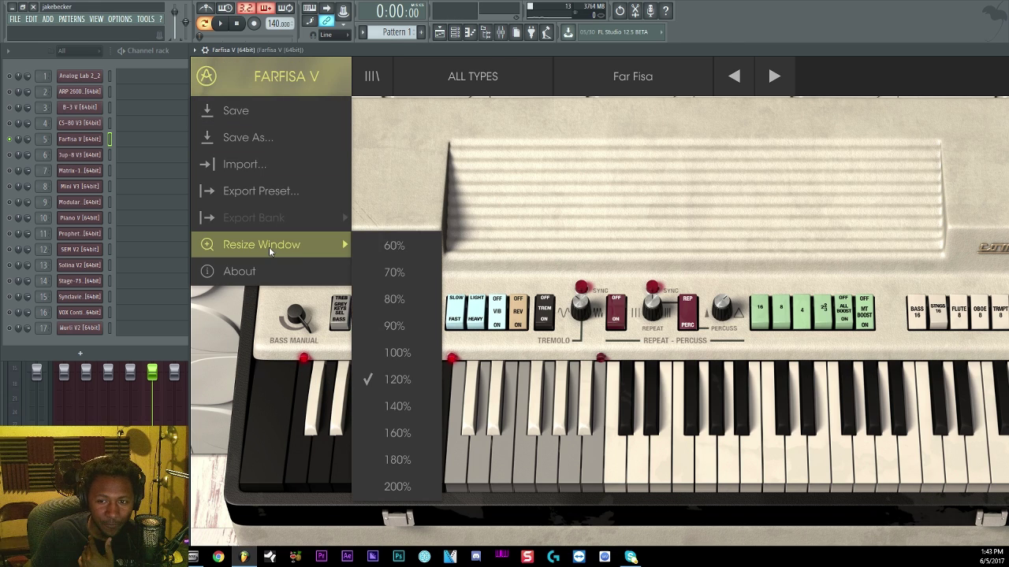
{"action": "left_click", "coordinate": [391, 301]}
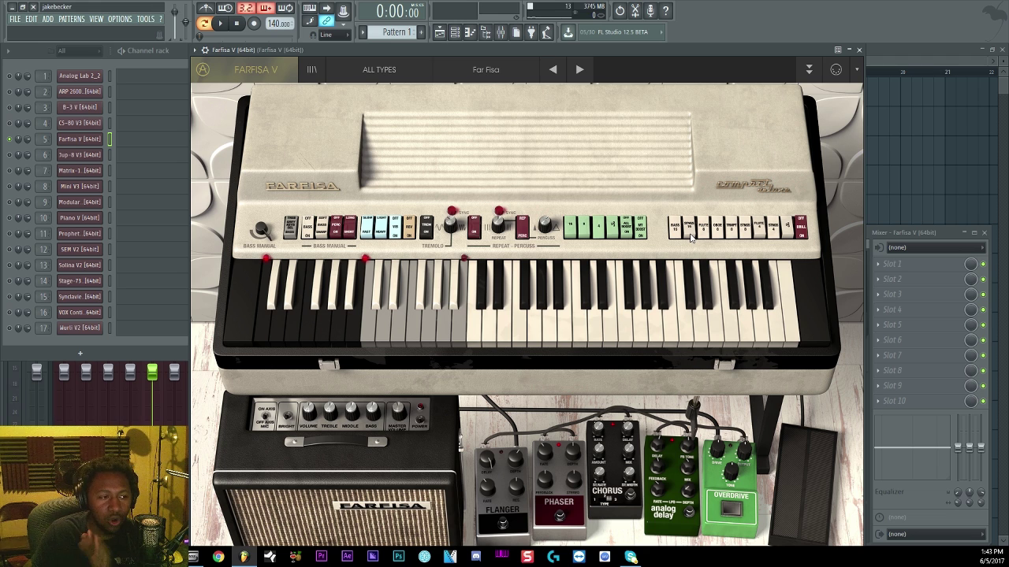
Audition the Farfisa V presets from Home Organ through Warmth, Parastrings 1, Additive Choice, A Little Something and Addeux to Additive Color, and close its window
{"action": "left_click", "coordinate": [390, 68]}
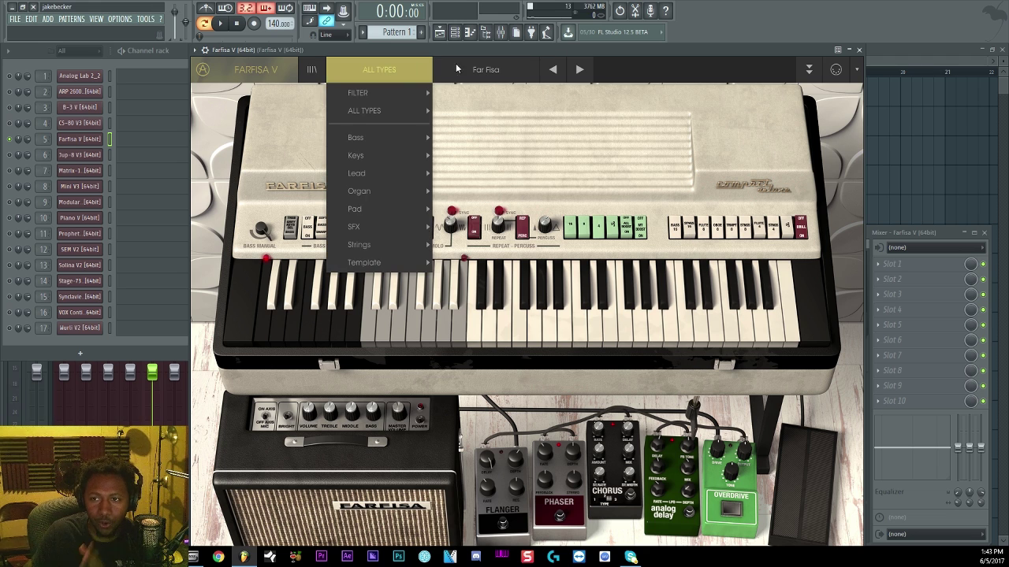
{"action": "mouse_move", "coordinate": [384, 209]}
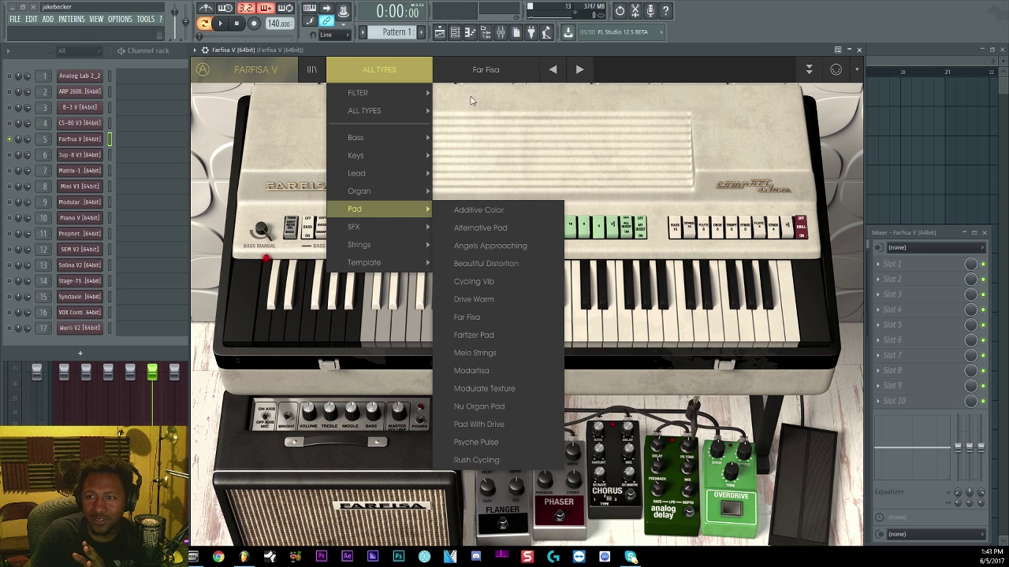
{"action": "left_click", "coordinate": [589, 71]}
{"action": "left_click", "coordinate": [585, 71]}
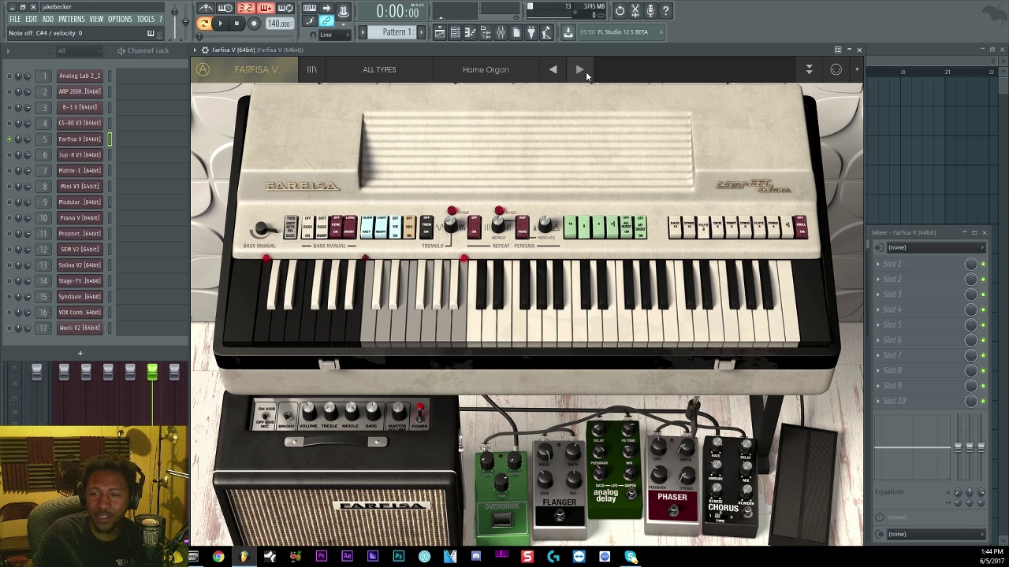
{"action": "left_click", "coordinate": [585, 71]}
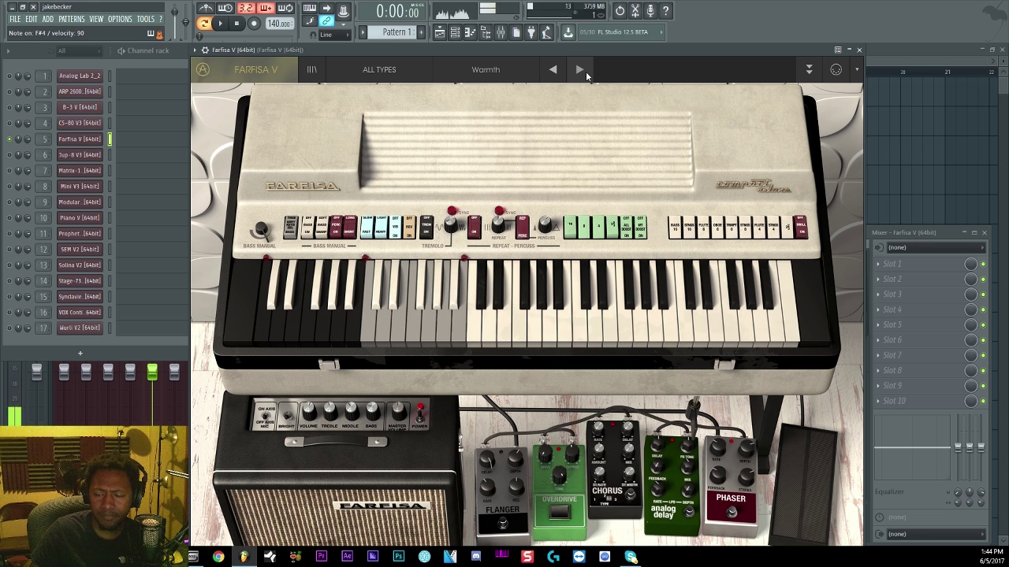
{"action": "left_click", "coordinate": [586, 71]}
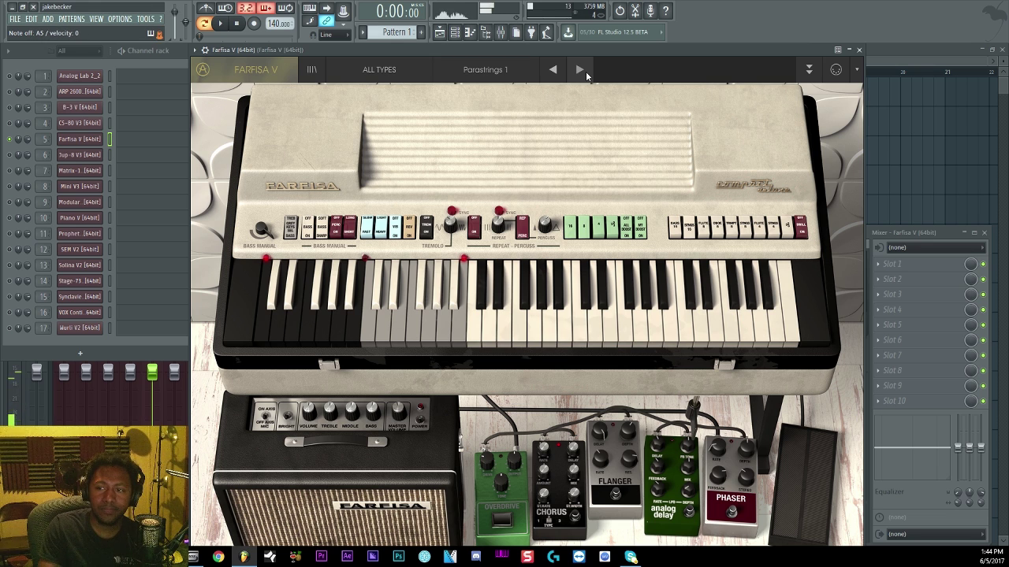
{"action": "left_click", "coordinate": [585, 71]}
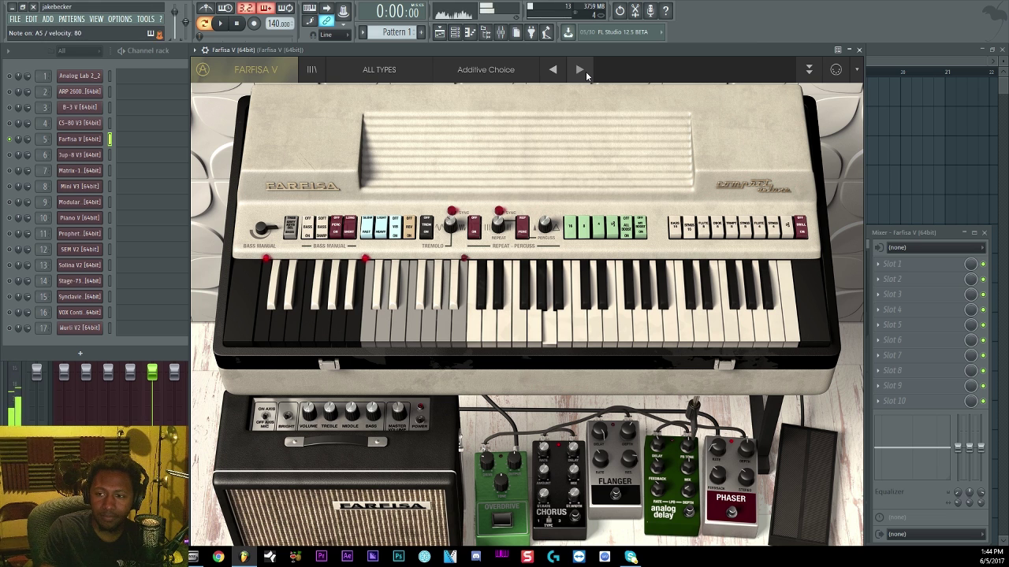
{"action": "left_click", "coordinate": [585, 71]}
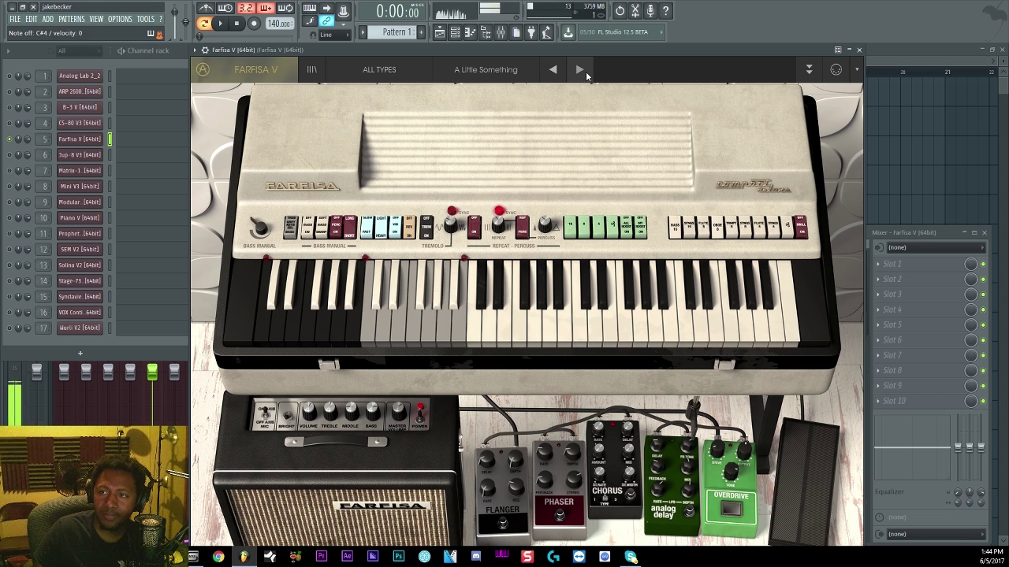
{"action": "left_click", "coordinate": [586, 71]}
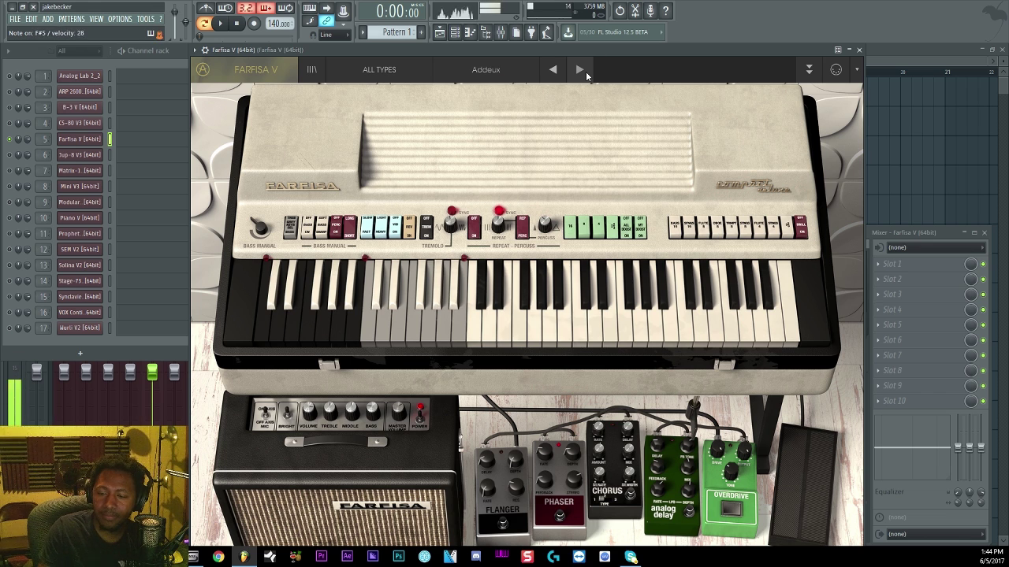
{"action": "left_click", "coordinate": [585, 71]}
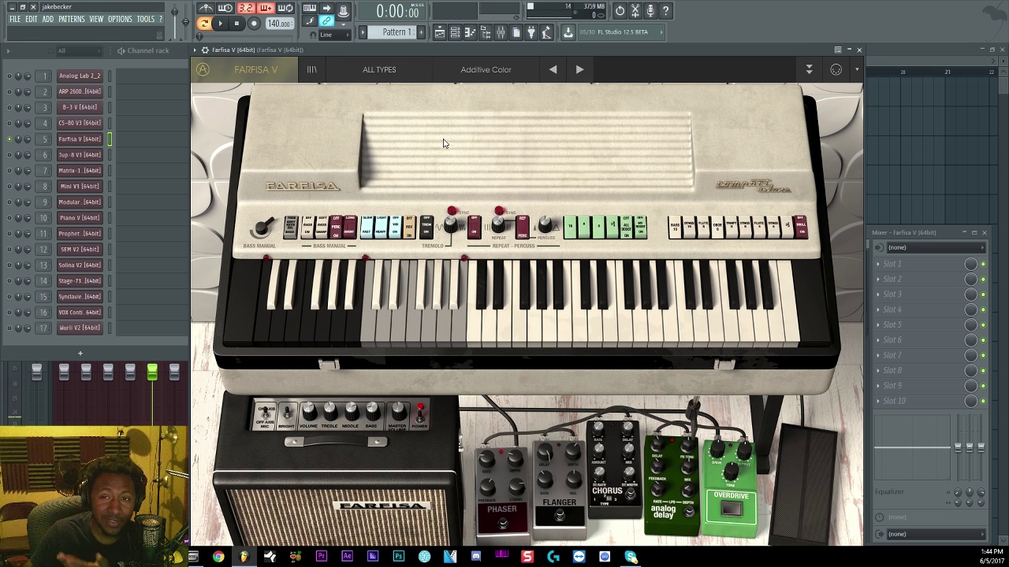
{"action": "left_click", "coordinate": [861, 51]}
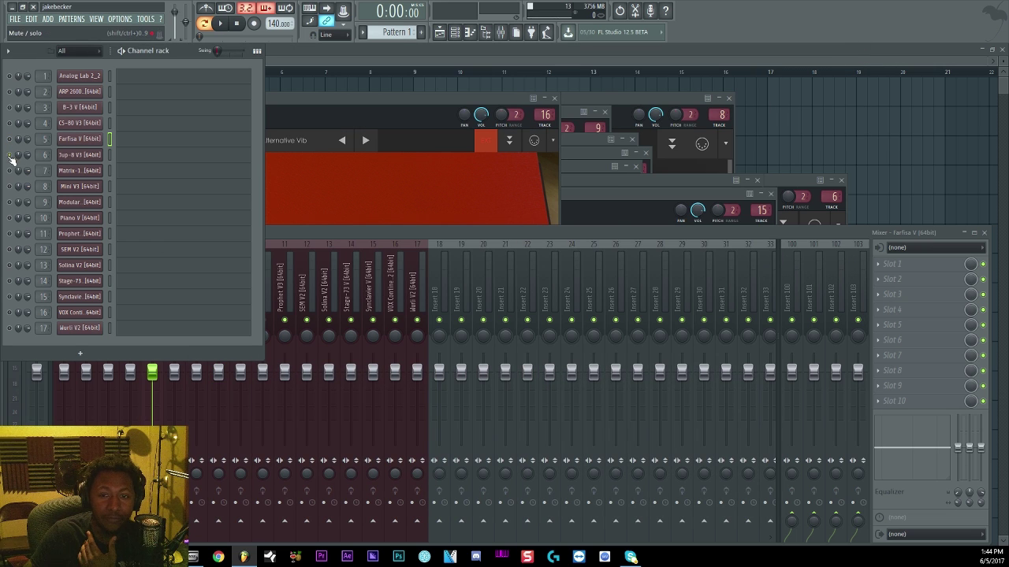
Solo the Jup-8 V3 channel and open its instrument window with the wrapper settings collapsed, positioned so the whole synth panel is in view
{"action": "left_click", "coordinate": [73, 160]}
{"action": "left_click", "coordinate": [71, 160]}
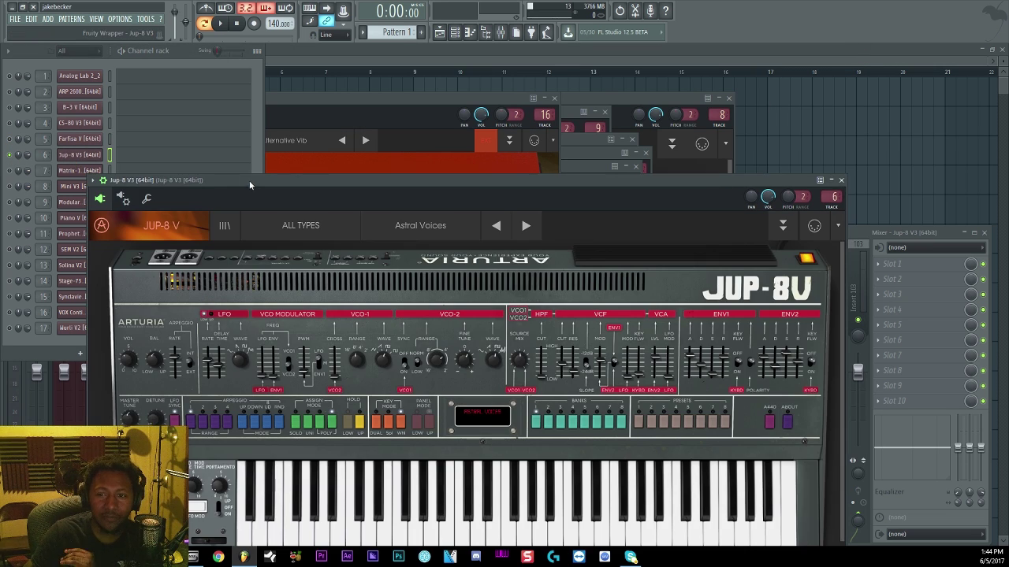
{"action": "left_click_drag", "start_coordinate": [249, 181], "coordinate": [281, 75]}
{"action": "left_click", "coordinate": [127, 76]}
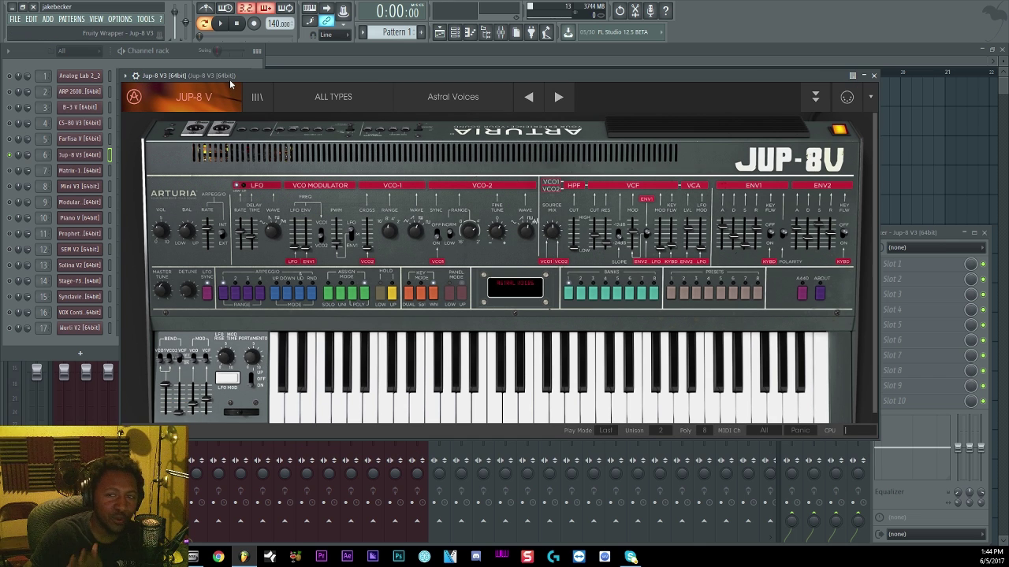
{"action": "left_click_drag", "start_coordinate": [229, 78], "coordinate": [331, 92]}
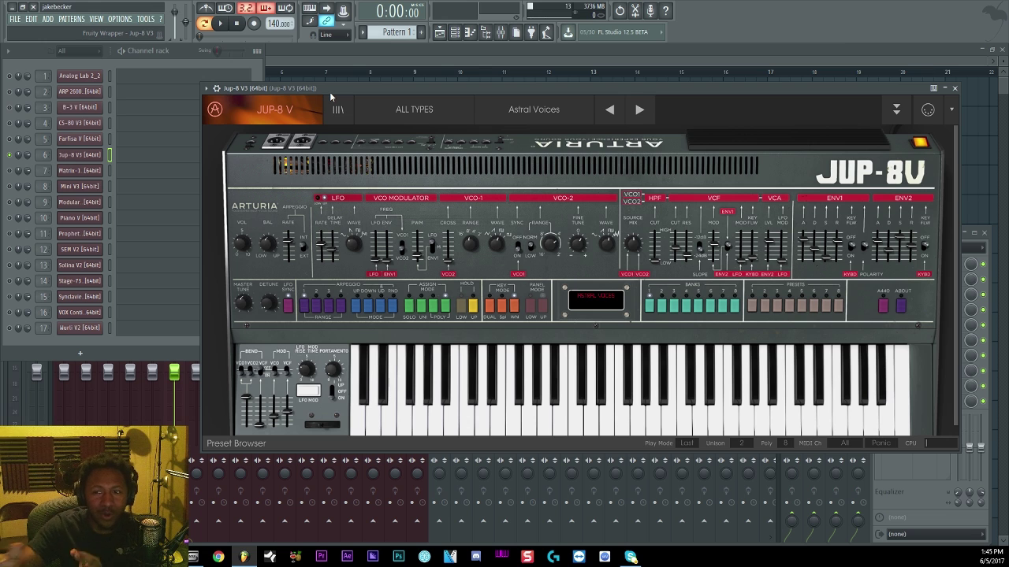
Audition the Jup-8 V presets Arpesque, Disconnecting, Muppet Mayhem, Tranceprog SQC and Belle & Sebastien, and mute its channel
{"action": "left_click", "coordinate": [639, 110]}
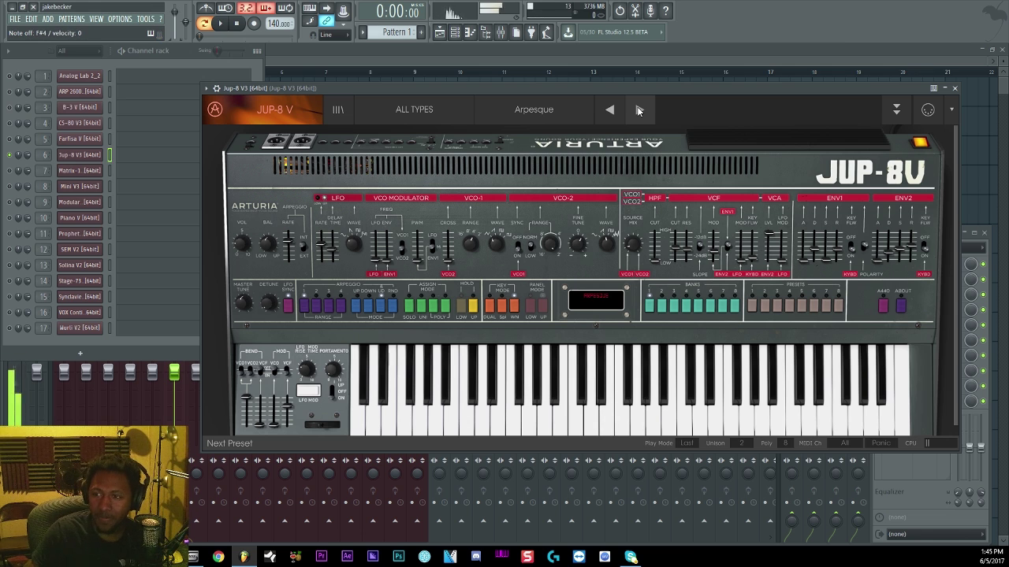
{"action": "left_click", "coordinate": [639, 110]}
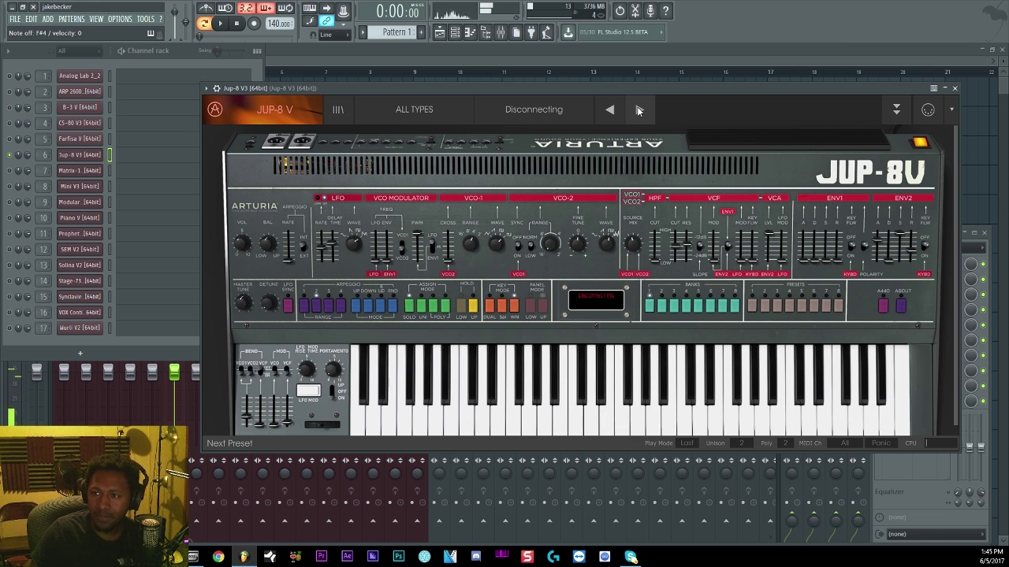
{"action": "left_click", "coordinate": [638, 109]}
{"action": "left_click", "coordinate": [637, 108]}
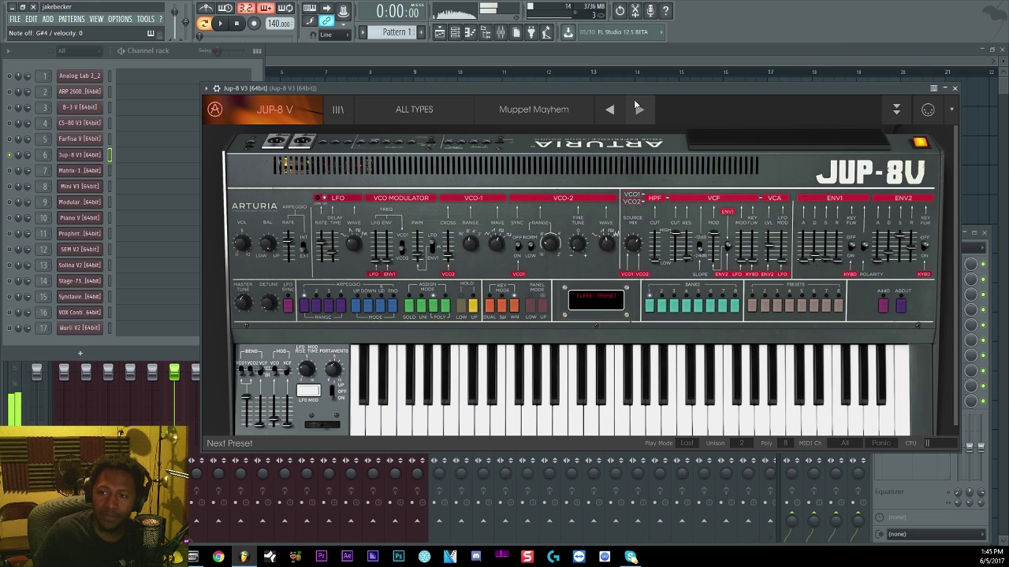
{"action": "left_click", "coordinate": [635, 104]}
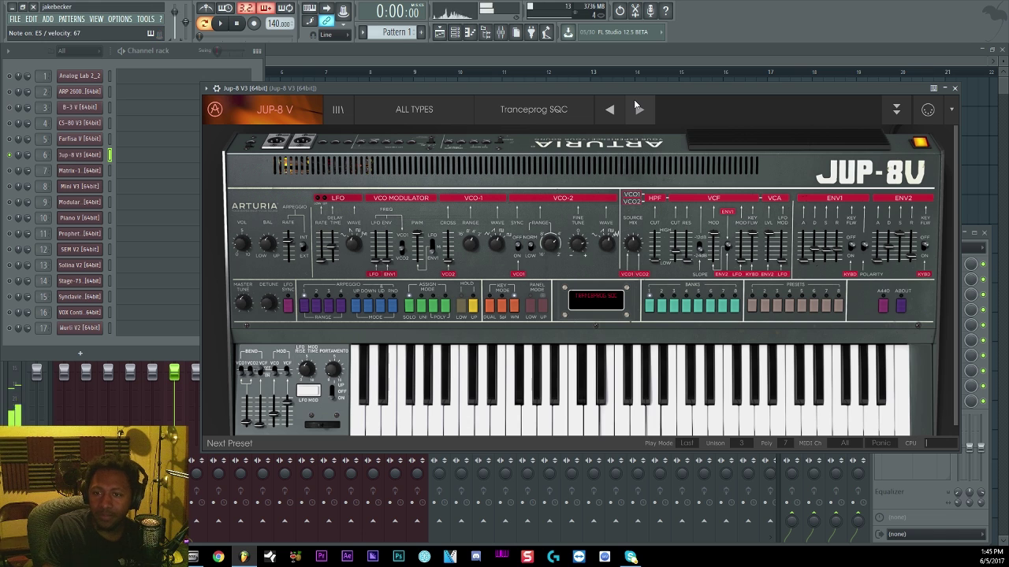
{"action": "left_click", "coordinate": [636, 104]}
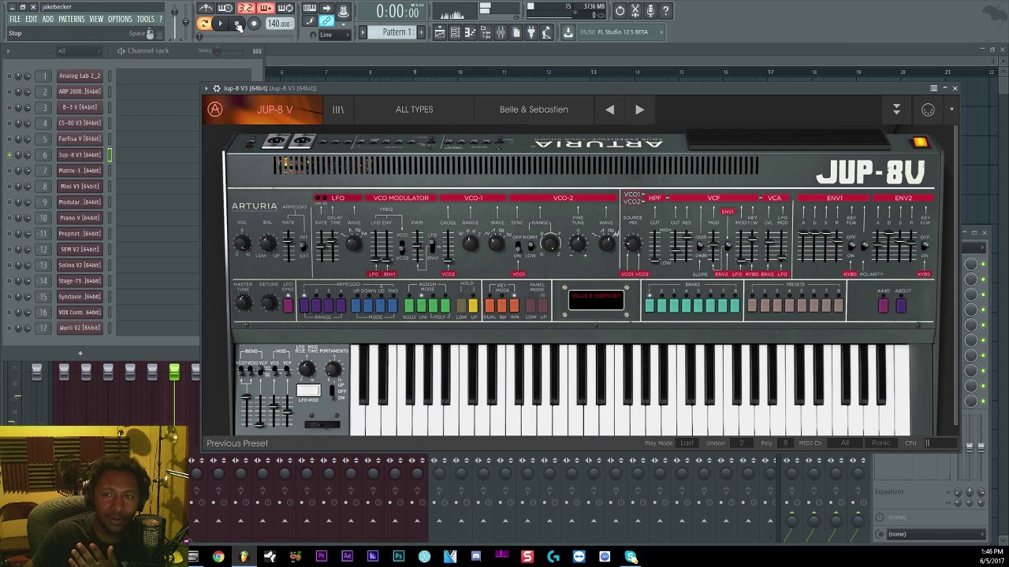
{"action": "left_click", "coordinate": [14, 156]}
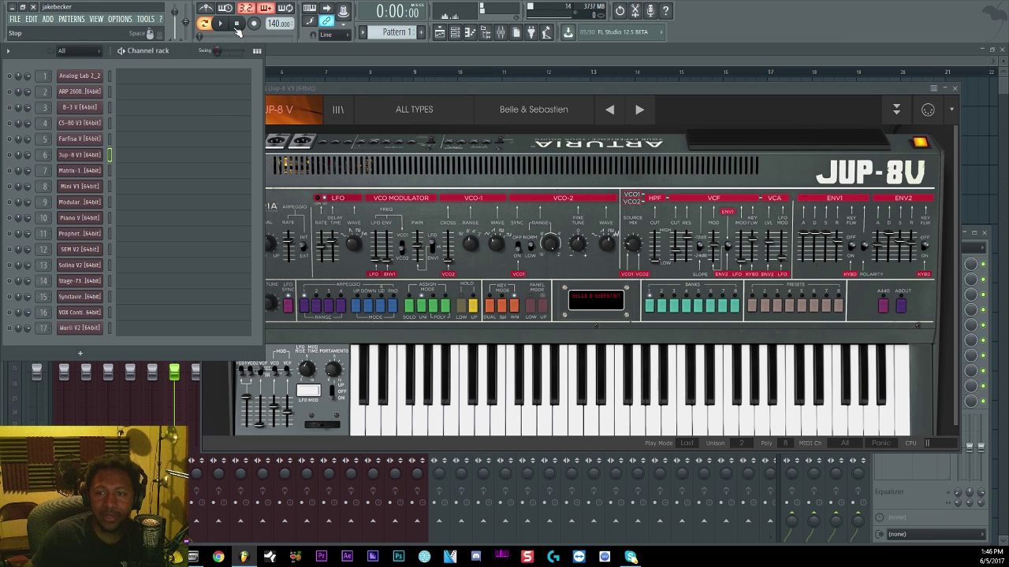
{"action": "left_click", "coordinate": [391, 92]}
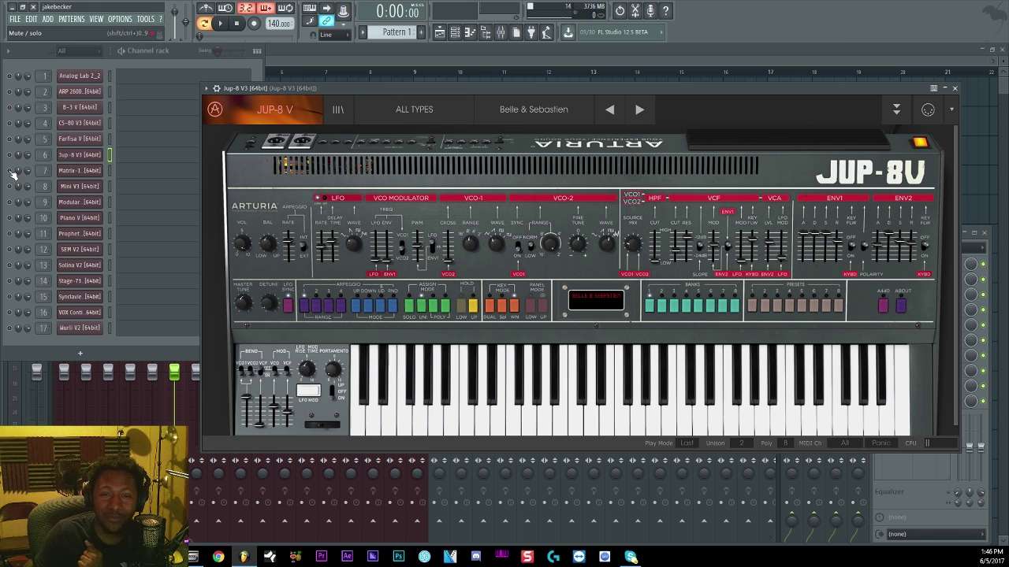
Solo the Matrix-12 V2 channel and open its instrument window, positioned so the panel and keyboard are in view
{"action": "left_click", "coordinate": [79, 171]}
{"action": "left_click", "coordinate": [79, 175]}
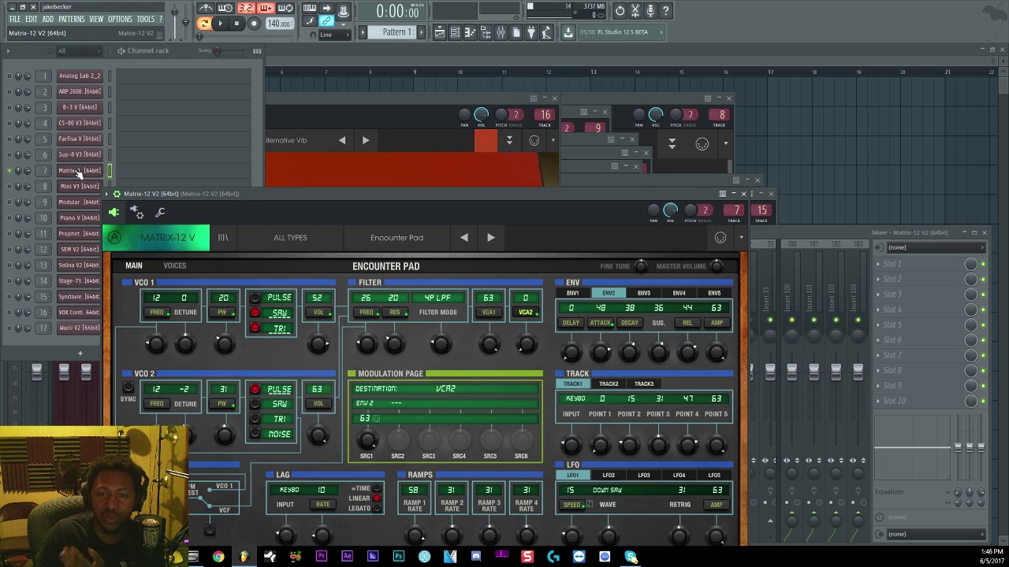
{"action": "left_click_drag", "start_coordinate": [375, 198], "coordinate": [473, 70]}
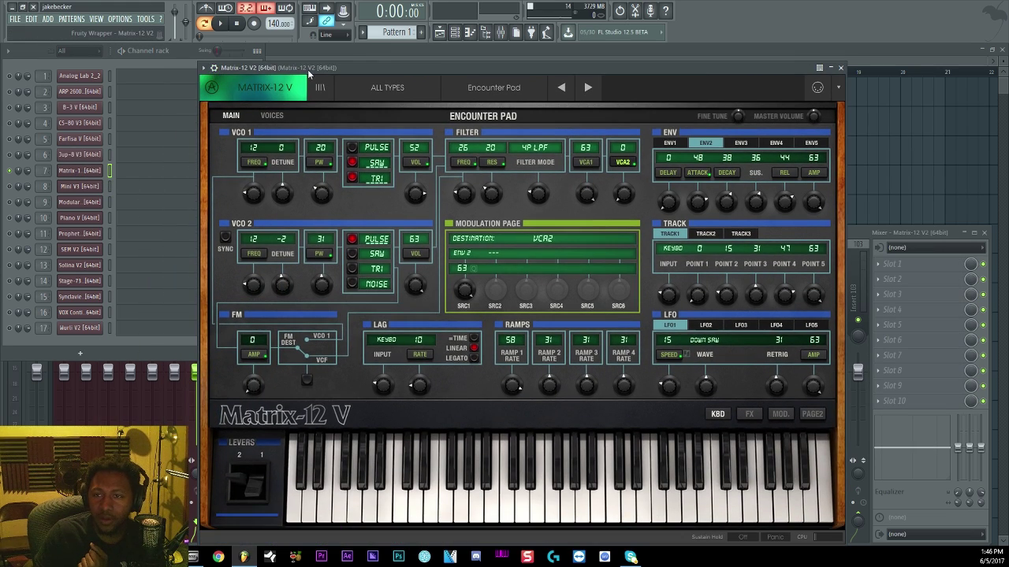
{"action": "left_click_drag", "start_coordinate": [307, 70], "coordinate": [322, 84]}
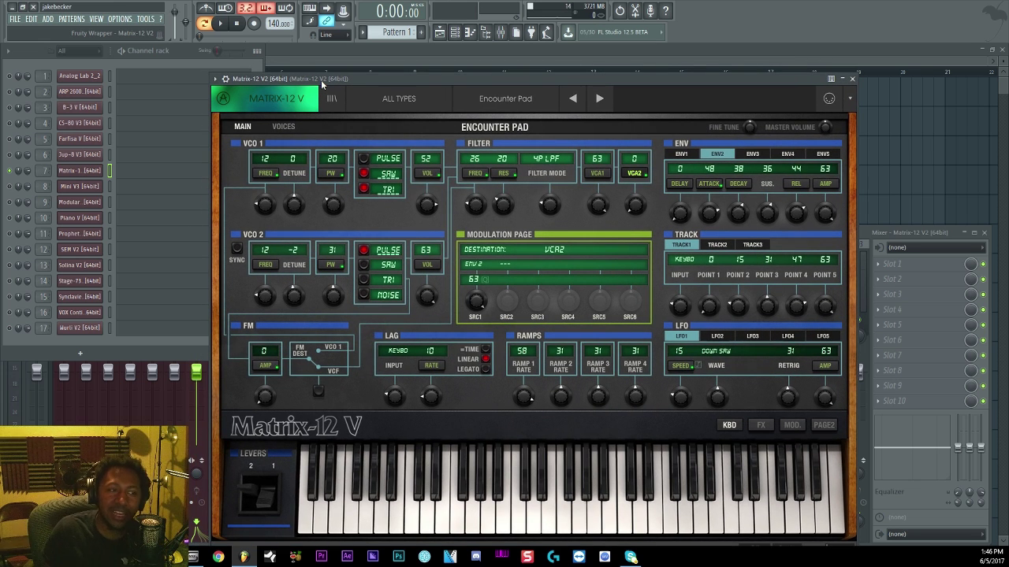
{"action": "left_click_drag", "start_coordinate": [322, 85], "coordinate": [351, 76]}
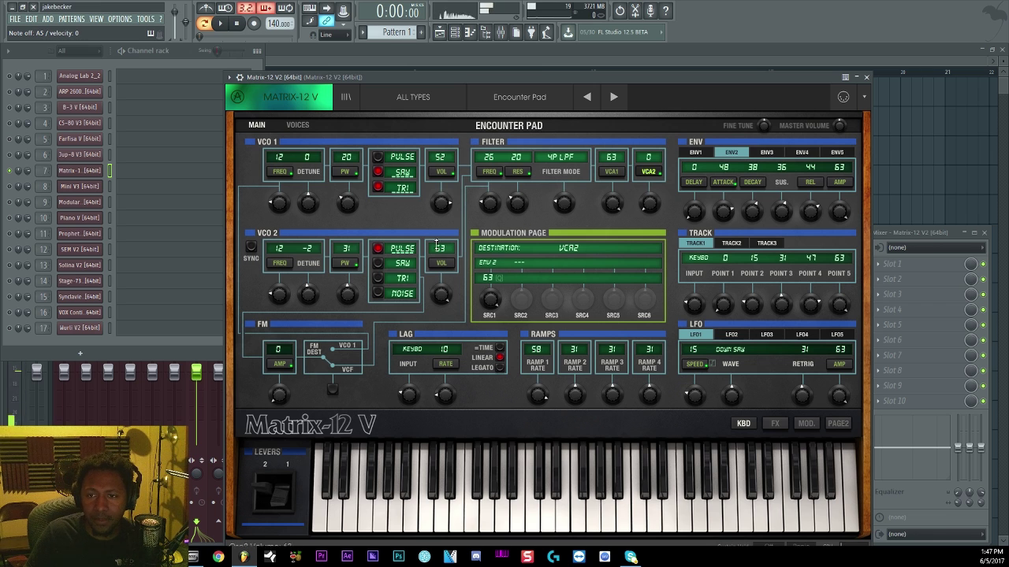
View the Matrix-12 V Voices page and audition Junktions, Super Phat Bass, Intersteller, Harmonic Storm, Malfunctions, Soda Beach and Lydian Drops from the main page
{"action": "left_click", "coordinate": [298, 124]}
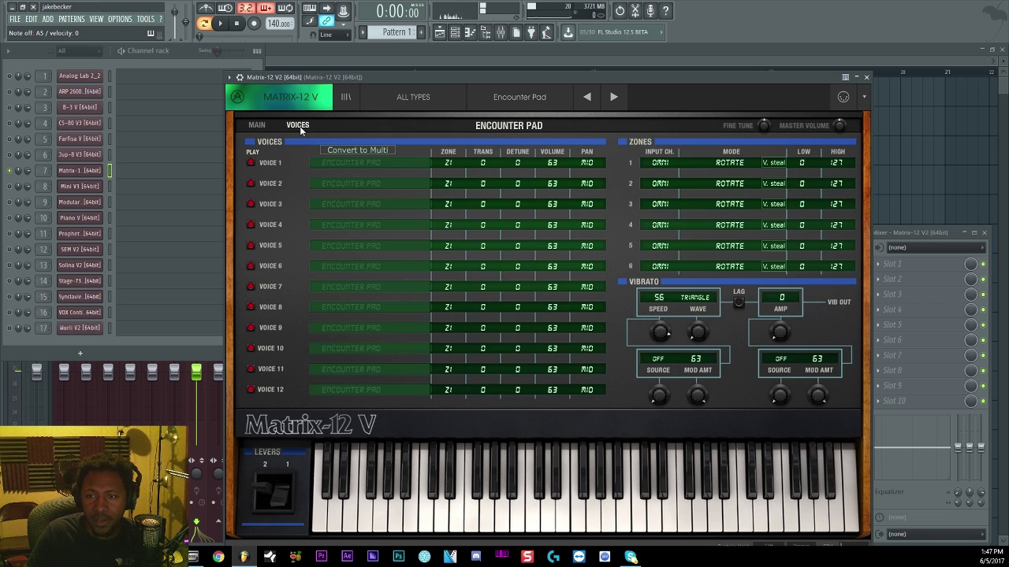
{"action": "left_click", "coordinate": [256, 124]}
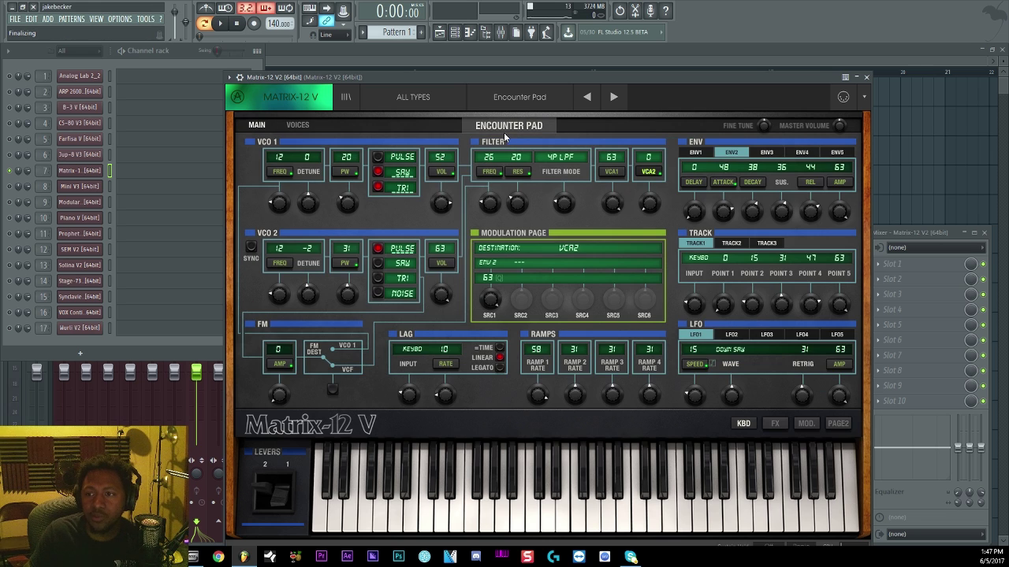
{"action": "left_click", "coordinate": [617, 103]}
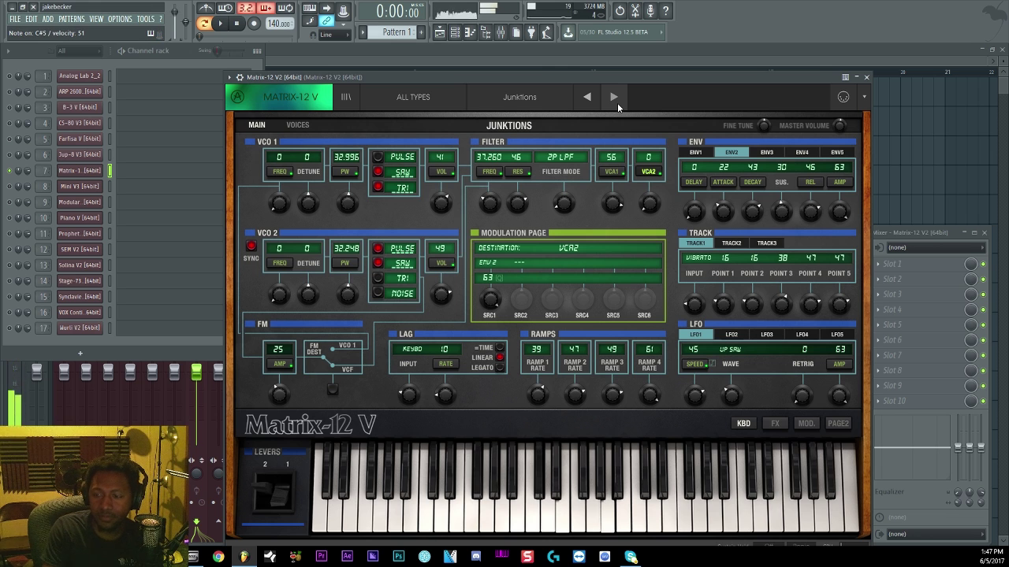
{"action": "left_click", "coordinate": [613, 97]}
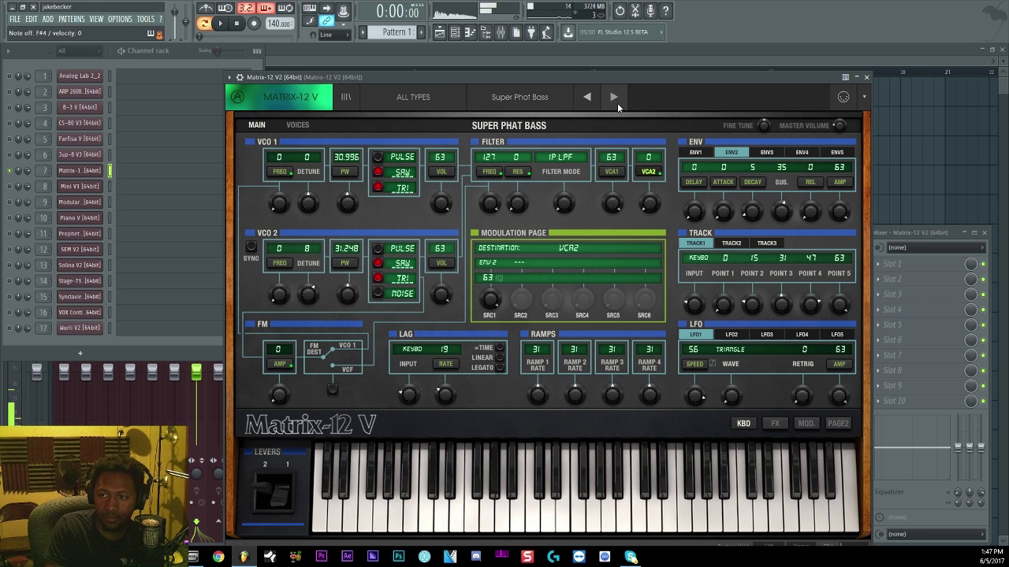
{"action": "left_click", "coordinate": [617, 102]}
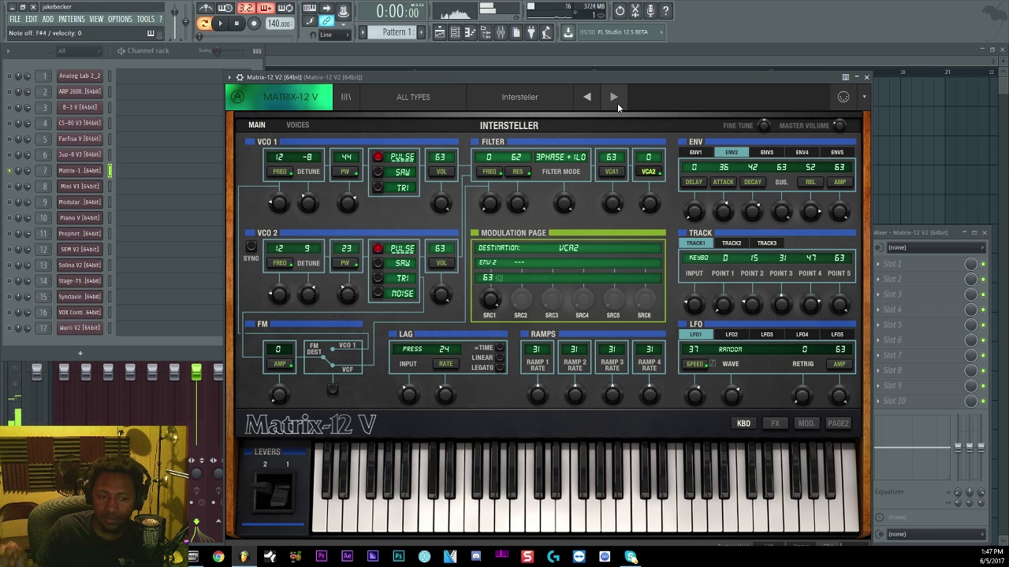
{"action": "left_click", "coordinate": [617, 102]}
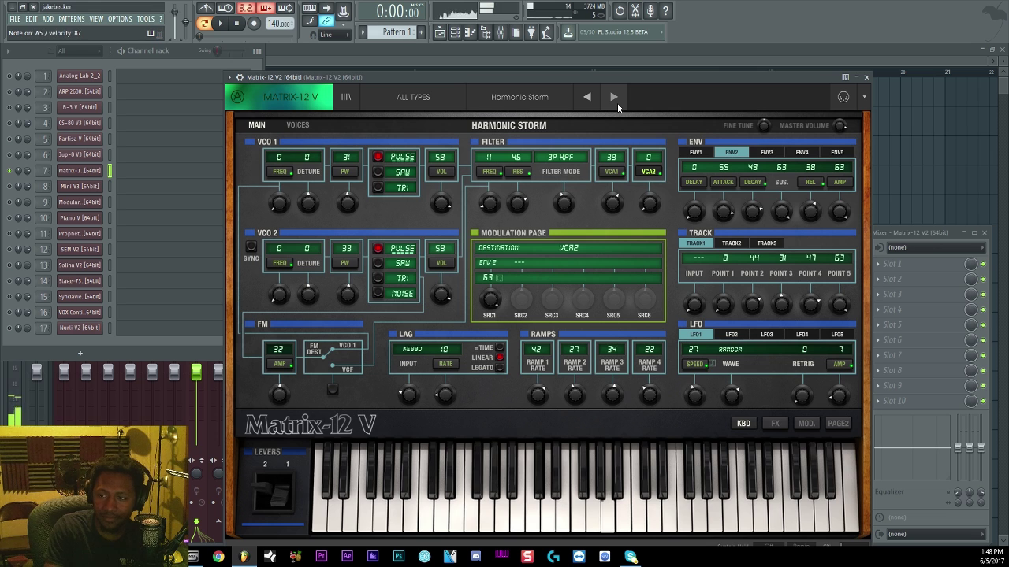
{"action": "left_click", "coordinate": [617, 103]}
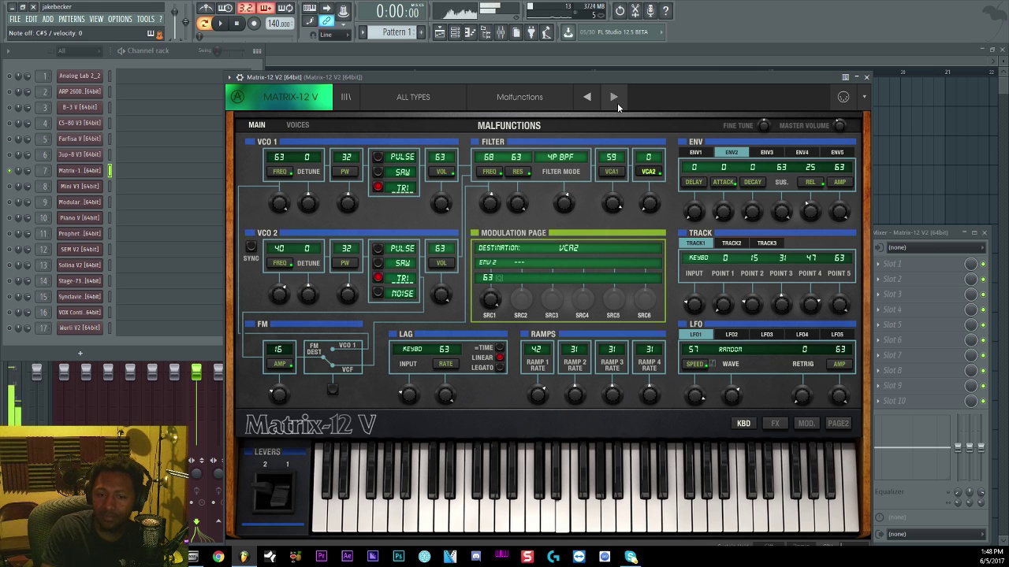
{"action": "left_click", "coordinate": [617, 102]}
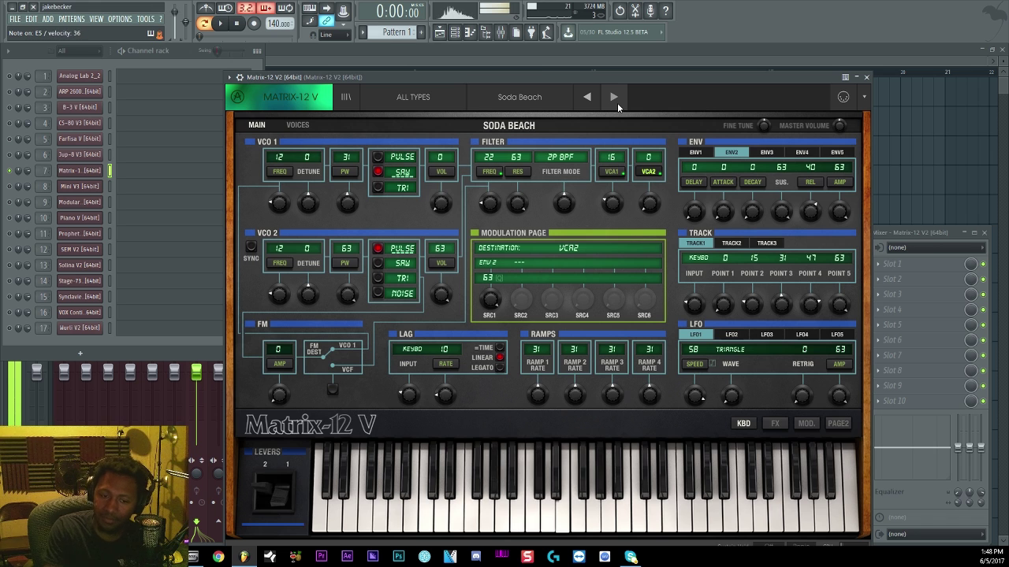
{"action": "left_click", "coordinate": [617, 103]}
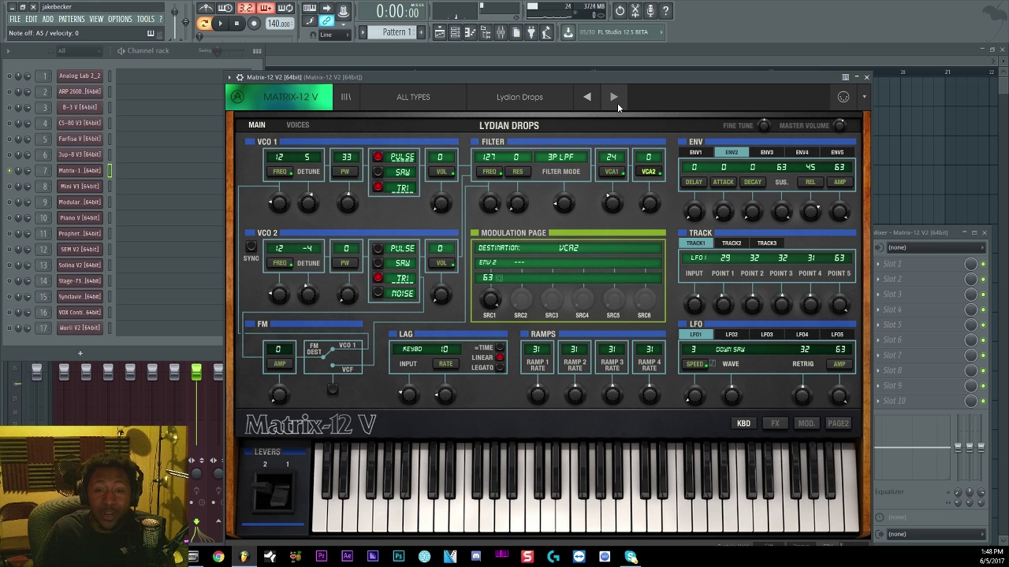
Mute the Matrix-12 V2 channel and open the Mini V3 instrument window, positioned beside the channel list with its panel in view
{"action": "left_click", "coordinate": [15, 178]}
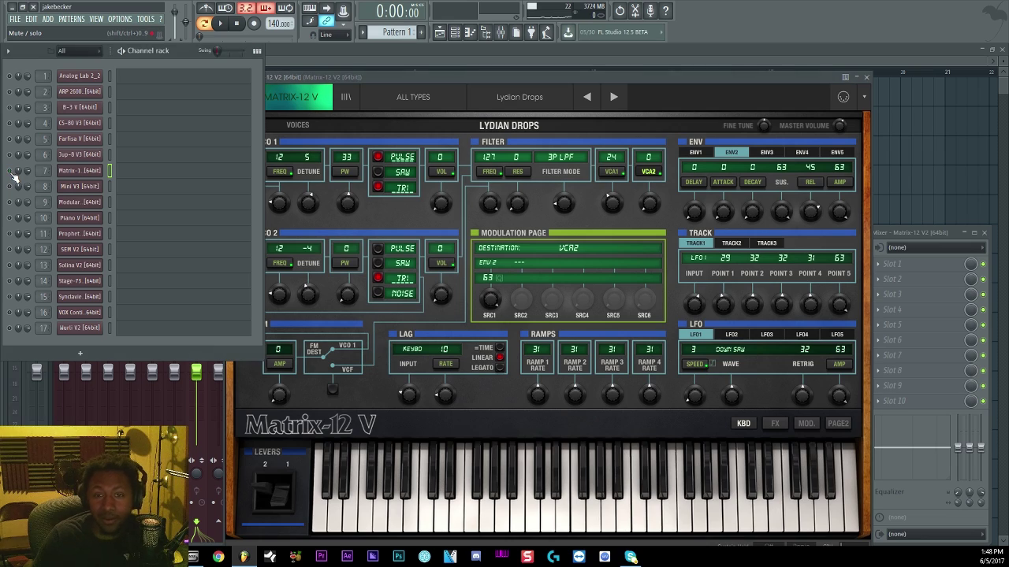
{"action": "left_click", "coordinate": [79, 187]}
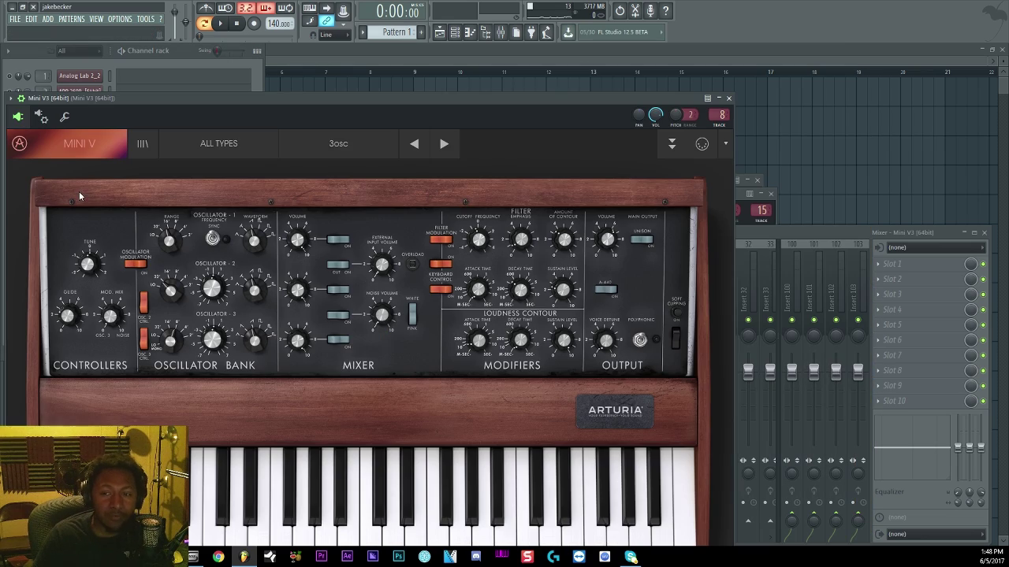
{"action": "left_click_drag", "start_coordinate": [289, 100], "coordinate": [540, 61]}
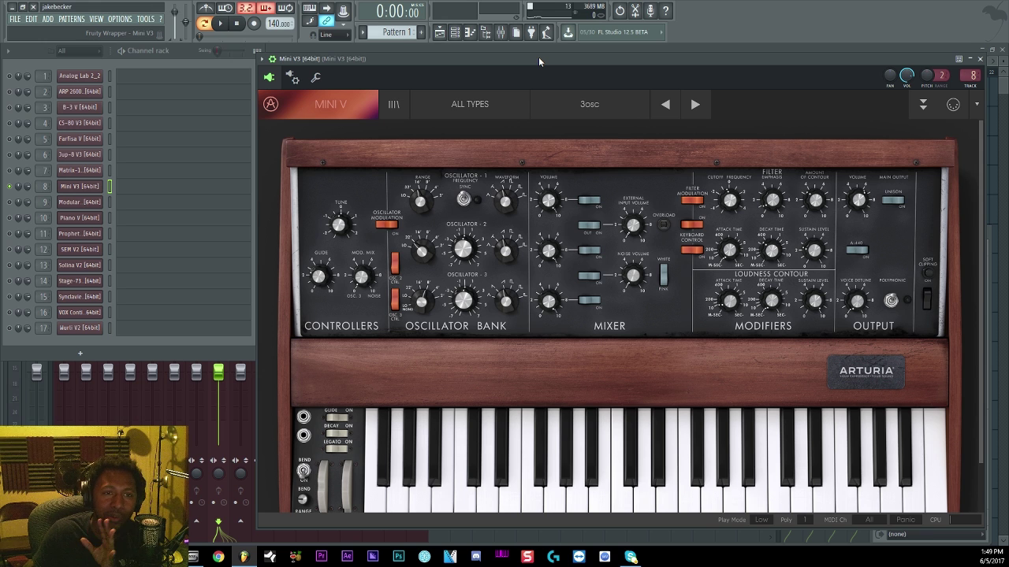
Audition the Mini V presets Ring Leader, Anthem, Bravery120, Airport Scene, Angst, Arturia and Soft Bells
{"action": "left_click", "coordinate": [699, 109]}
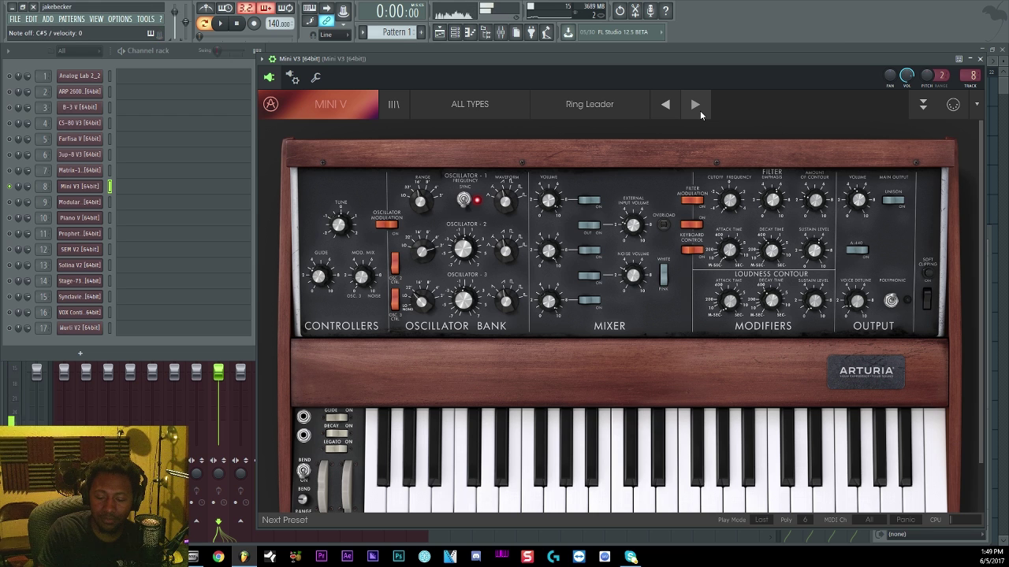
{"action": "left_click", "coordinate": [700, 110]}
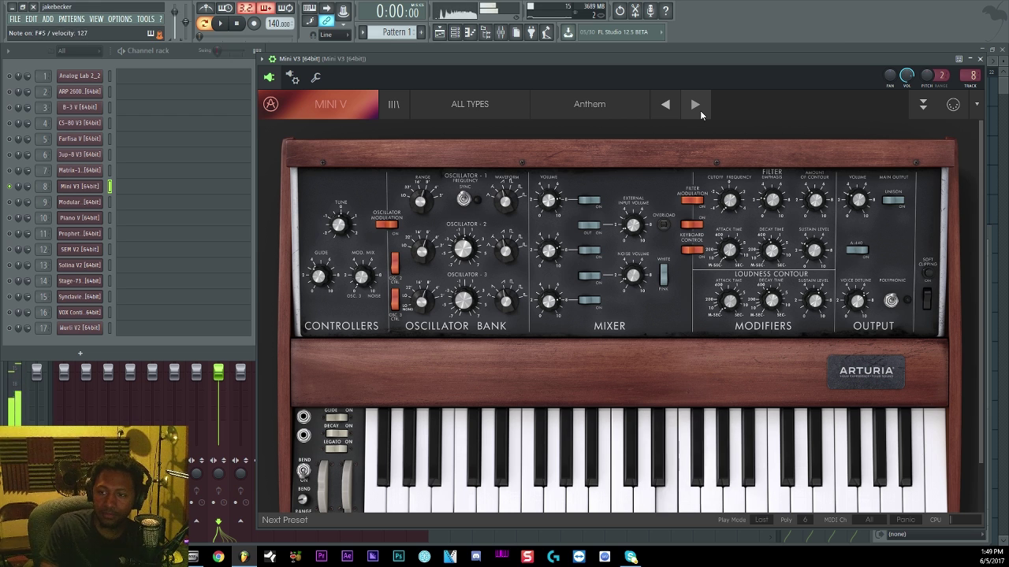
{"action": "left_click", "coordinate": [700, 111]}
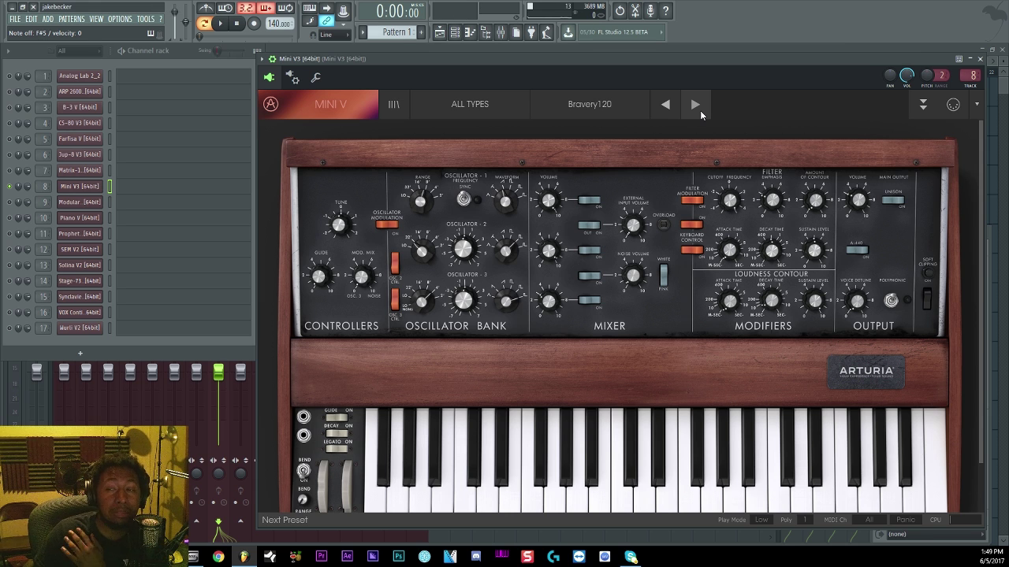
{"action": "left_click", "coordinate": [700, 111]}
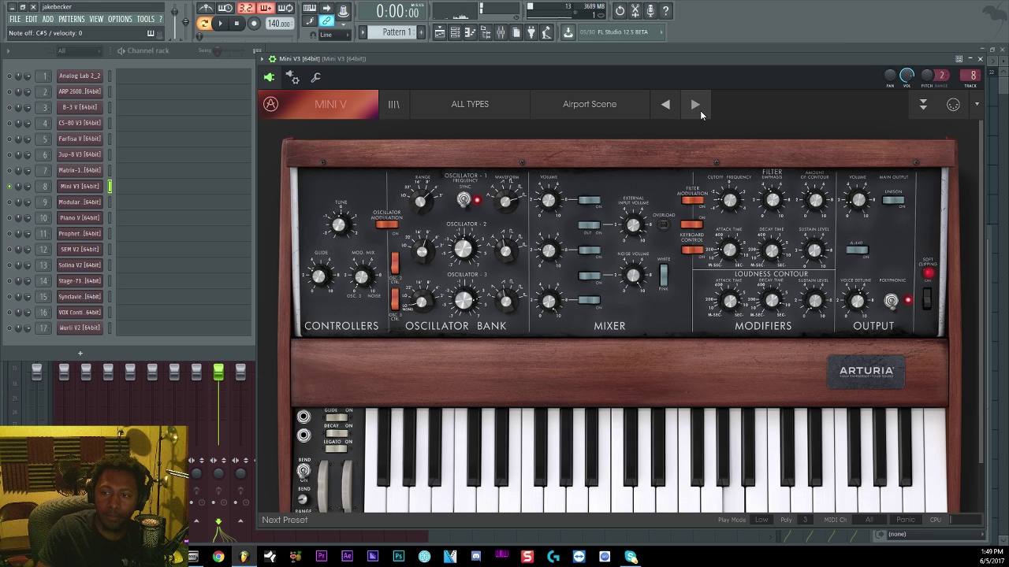
{"action": "left_click", "coordinate": [700, 110]}
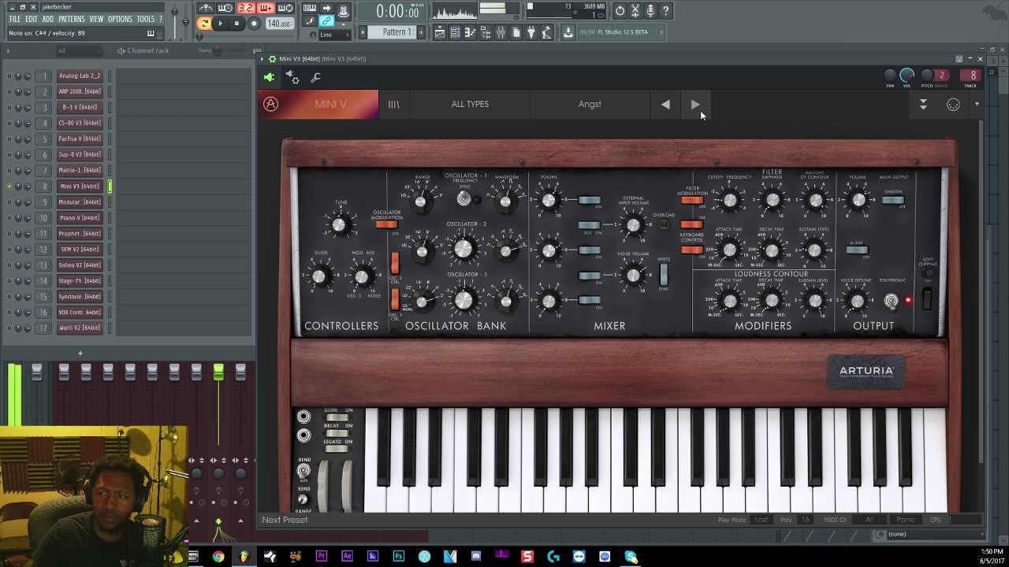
{"action": "left_click", "coordinate": [694, 104]}
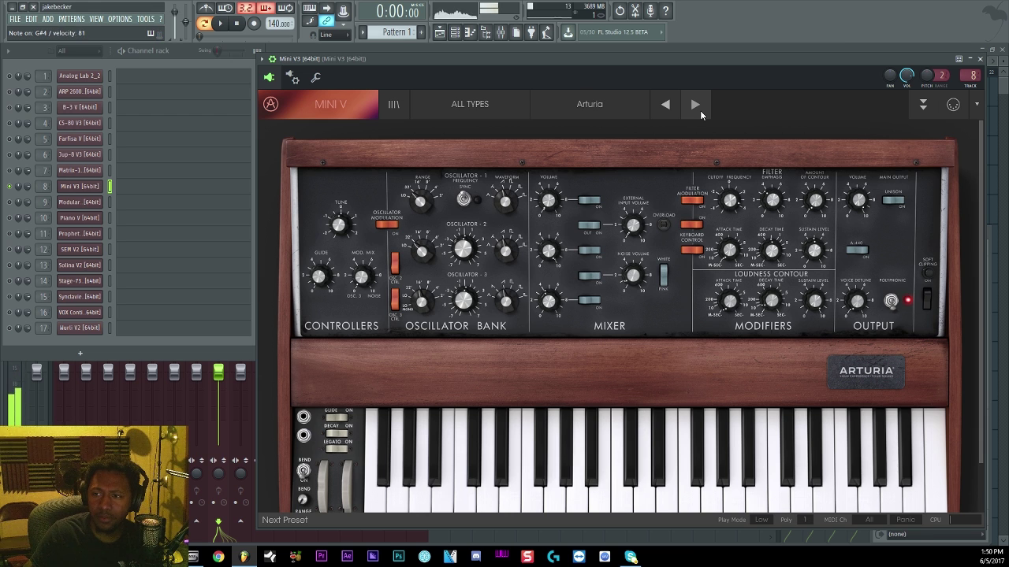
{"action": "left_click", "coordinate": [695, 104]}
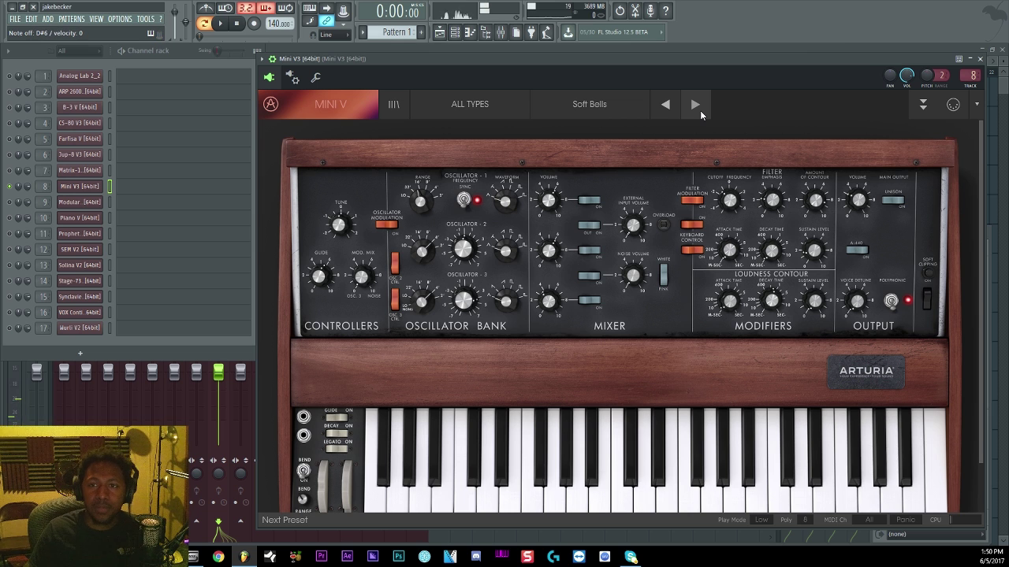
{"action": "left_click", "coordinate": [700, 110]}
Audition the Mini V Bass presets Basement, Bass Dist, Bass Rise, Basso and Bassouah
{"action": "left_click", "coordinate": [456, 102]}
{"action": "mouse_move", "coordinate": [447, 180]}
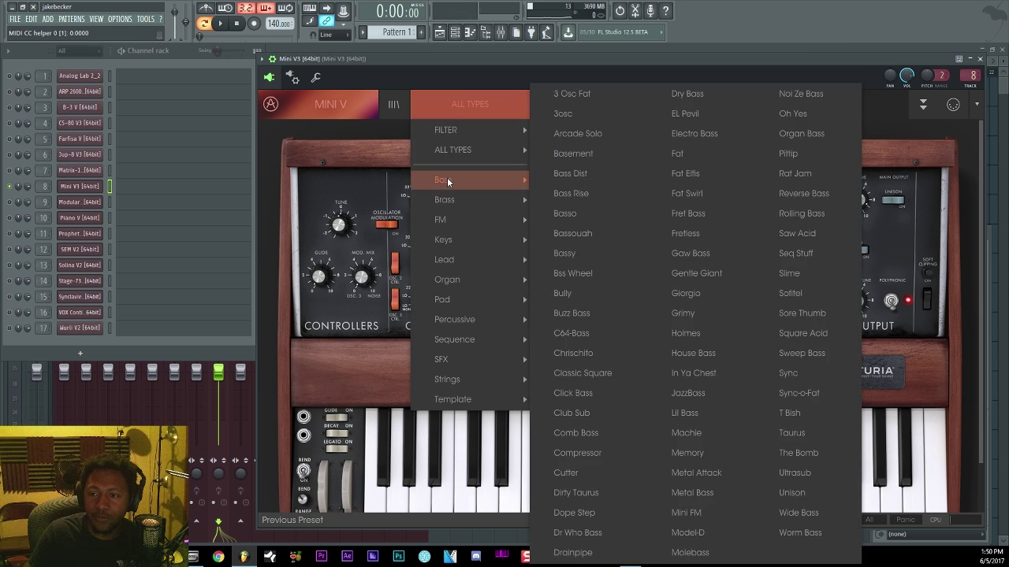
{"action": "left_click", "coordinate": [576, 157]}
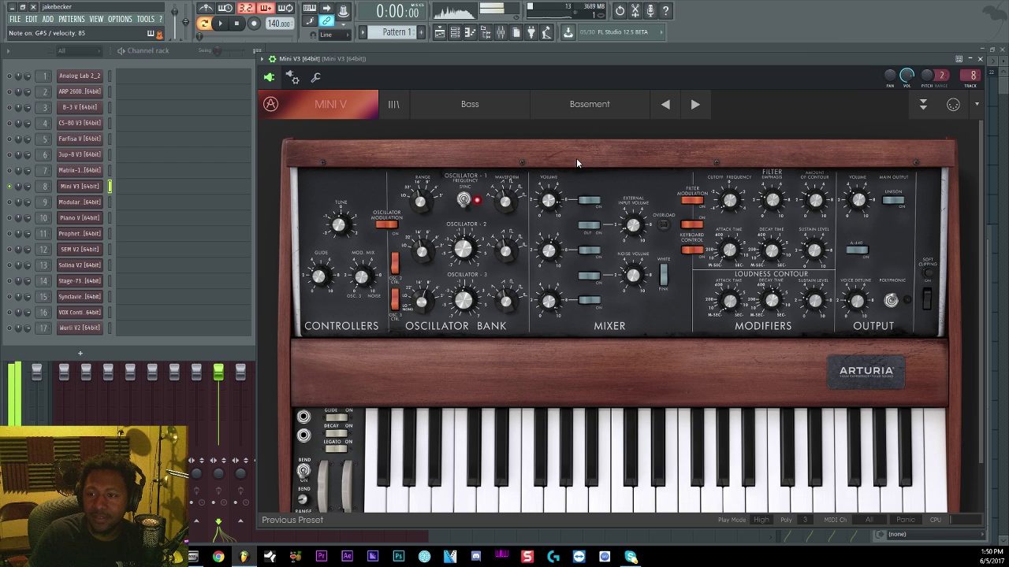
{"action": "left_click", "coordinate": [692, 109]}
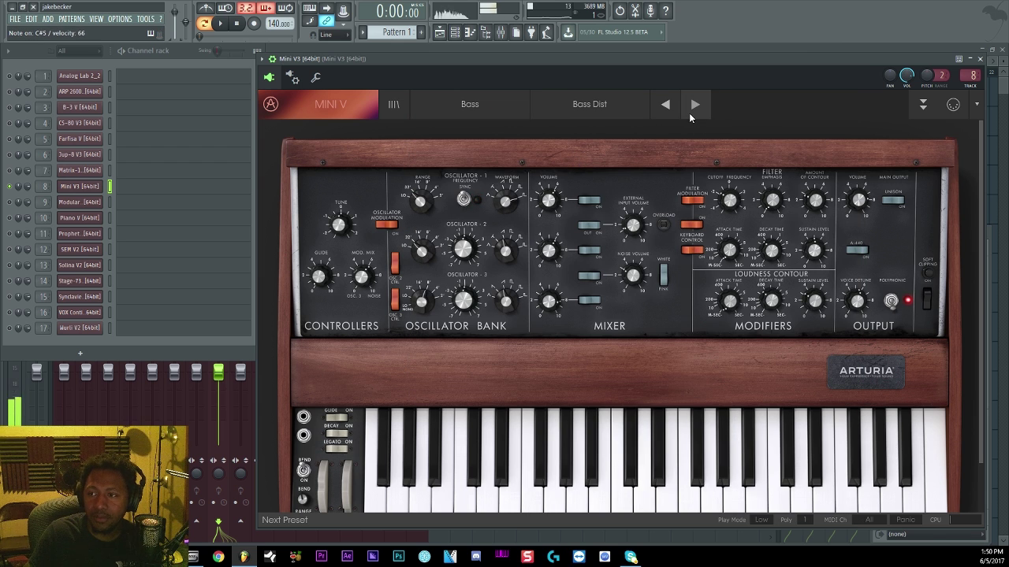
{"action": "left_click", "coordinate": [690, 110]}
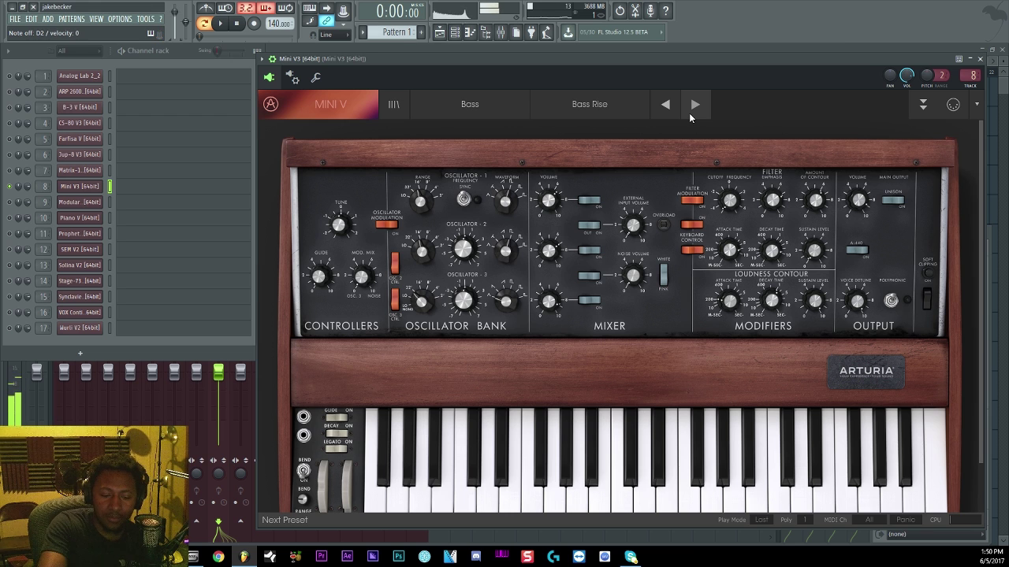
{"action": "left_click", "coordinate": [692, 110]}
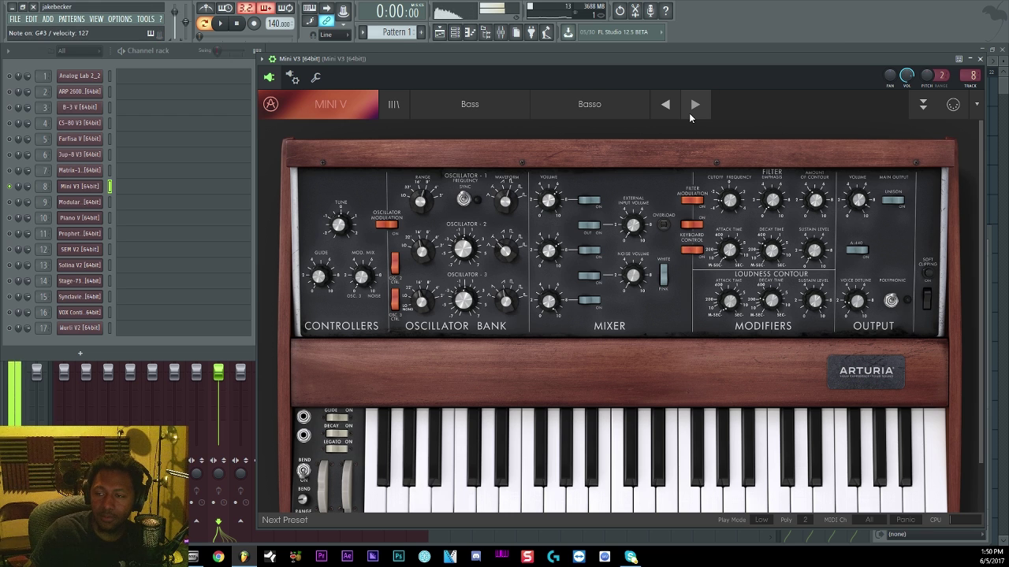
{"action": "left_click", "coordinate": [691, 111]}
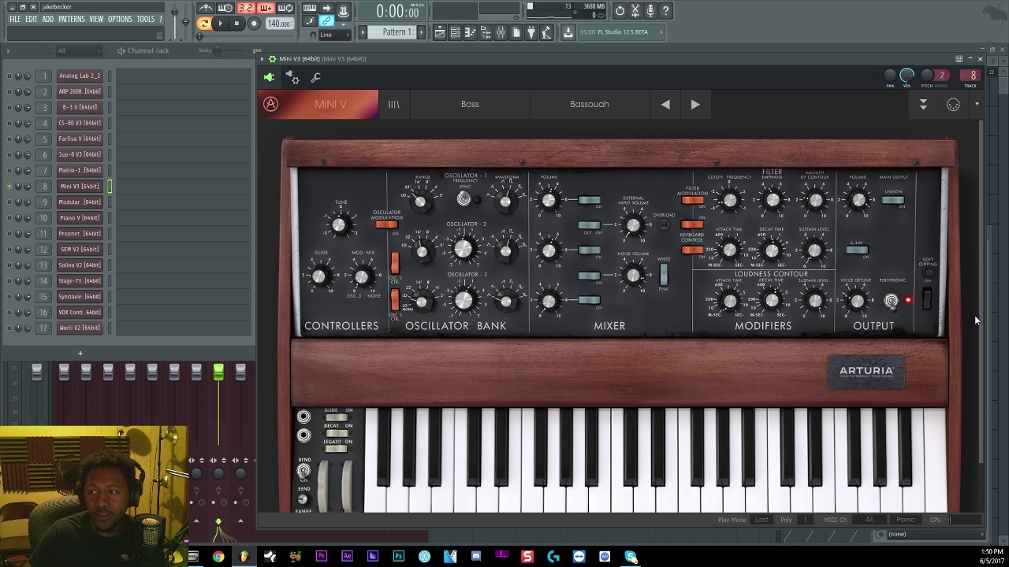
{"action": "scroll", "coordinate": [976, 320], "scroll_direction": "down", "scroll_amount": 2}
{"action": "scroll", "coordinate": [991, 385], "scroll_direction": "up", "scroll_amount": 2}
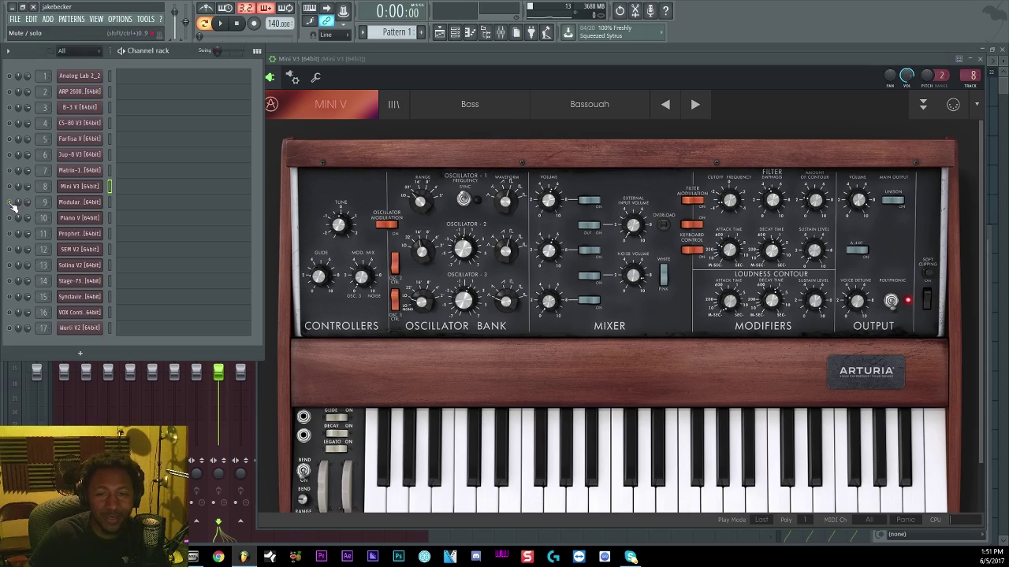
Open the Modular V3 instrument window, positioned beside the channel list so its racks are in view
{"action": "left_click", "coordinate": [80, 202]}
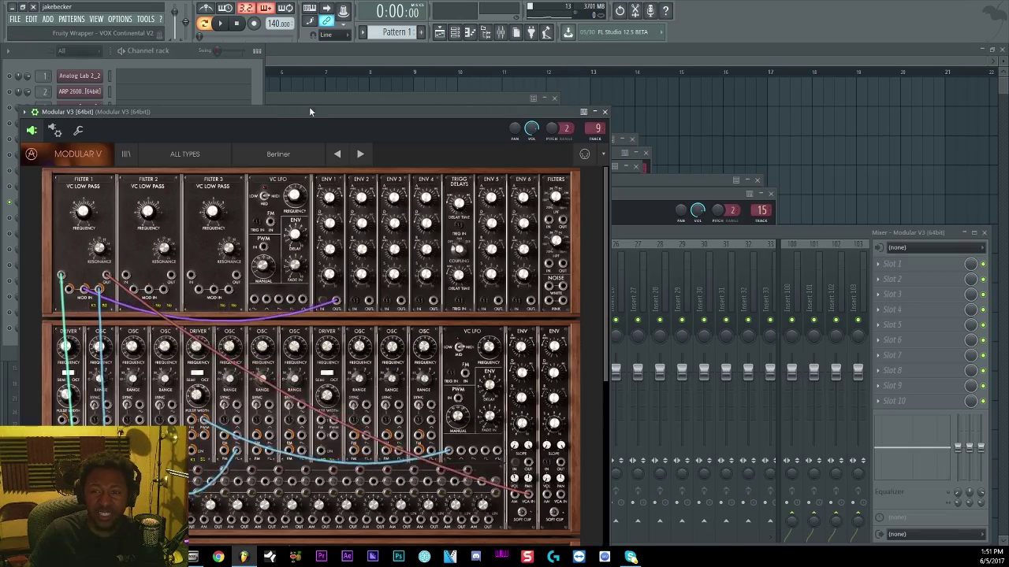
{"action": "left_click_drag", "start_coordinate": [309, 108], "coordinate": [574, 46]}
Examine the Modular V racks, from the filters, oscillators and patch cables to the sequencer, effects, controllers and keyboard
{"action": "scroll", "coordinate": [594, 132], "scroll_direction": "down", "scroll_amount": 5}
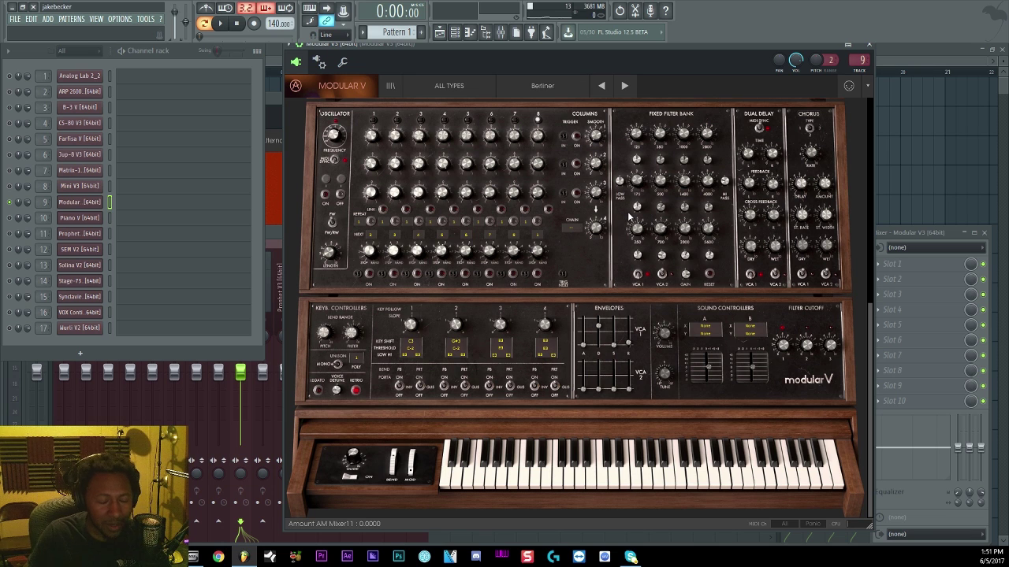
{"action": "scroll", "coordinate": [629, 217], "scroll_direction": "up", "scroll_amount": 5}
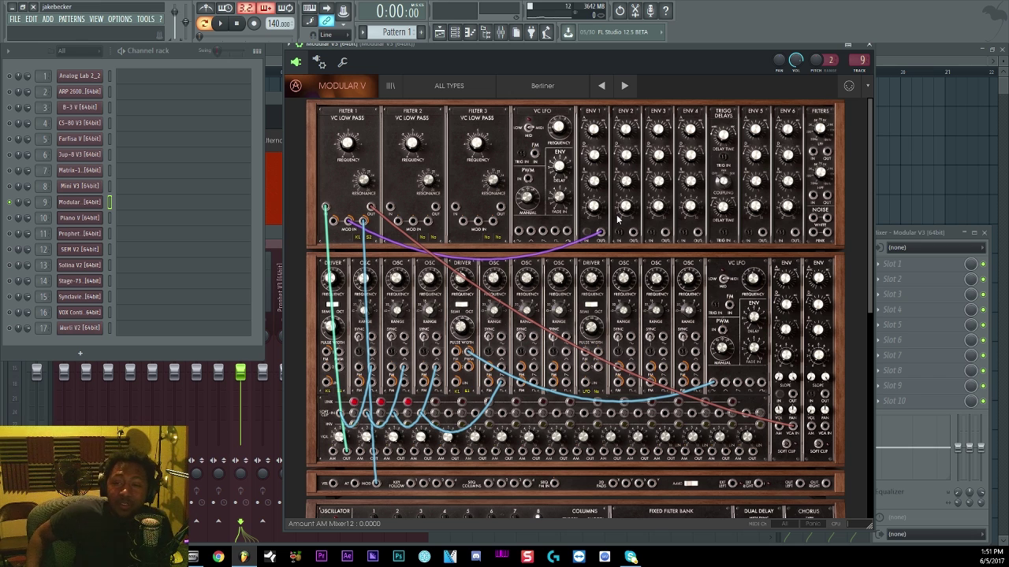
{"action": "scroll", "coordinate": [496, 276], "scroll_direction": "down", "scroll_amount": 10}
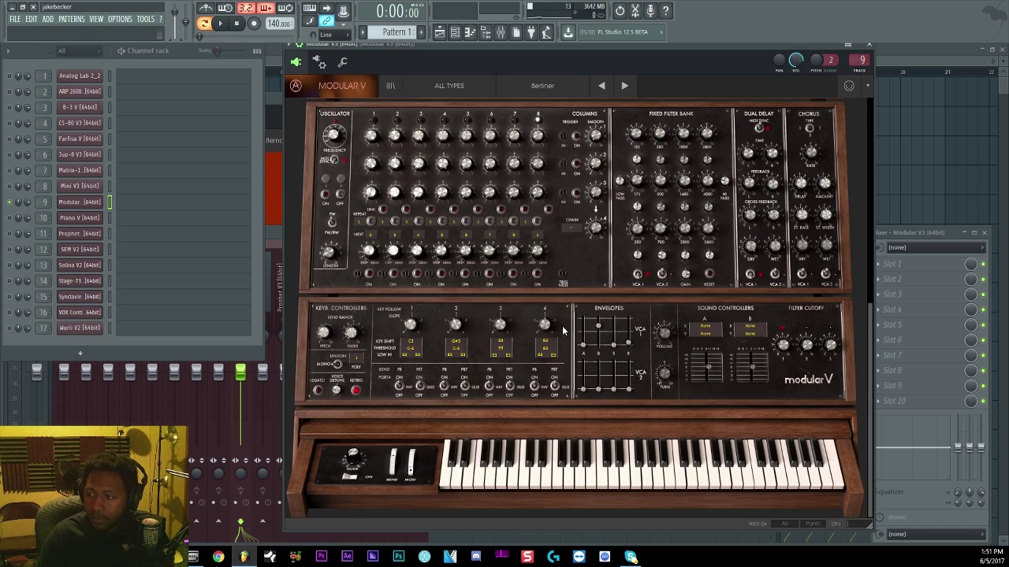
{"action": "scroll", "coordinate": [562, 327], "scroll_direction": "up", "scroll_amount": 10}
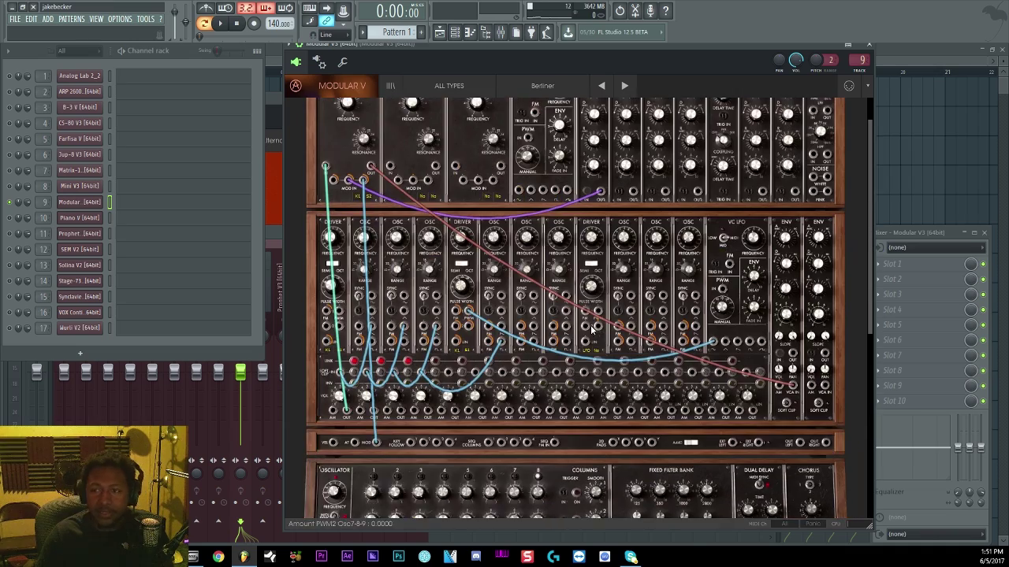
{"action": "scroll", "coordinate": [606, 319], "scroll_direction": "down", "scroll_amount": 3}
{"action": "scroll", "coordinate": [605, 319], "scroll_direction": "up", "scroll_amount": 3}
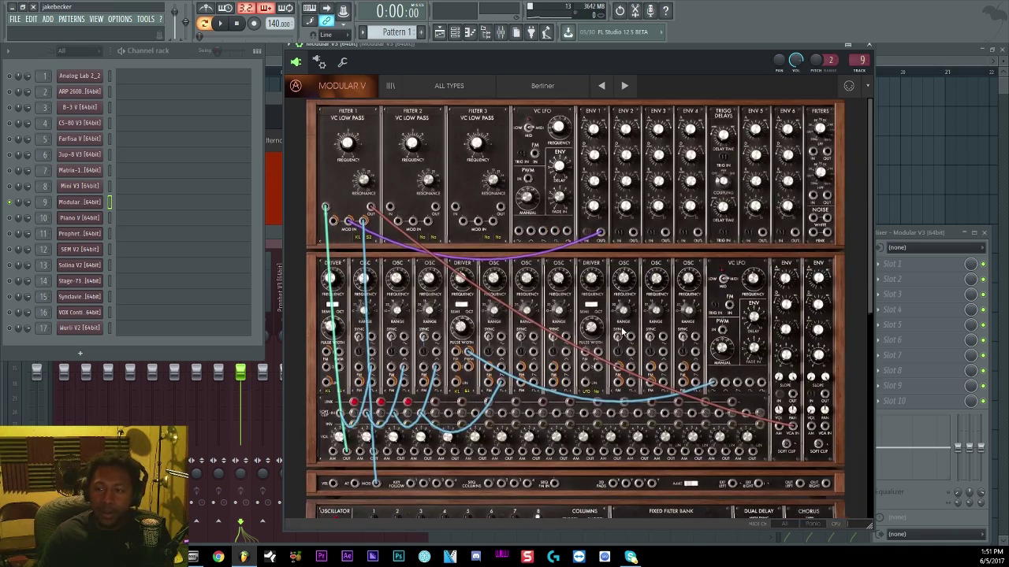
{"action": "scroll", "coordinate": [629, 348], "scroll_direction": "down", "scroll_amount": 1}
{"action": "scroll", "coordinate": [633, 346], "scroll_direction": "up", "scroll_amount": 1}
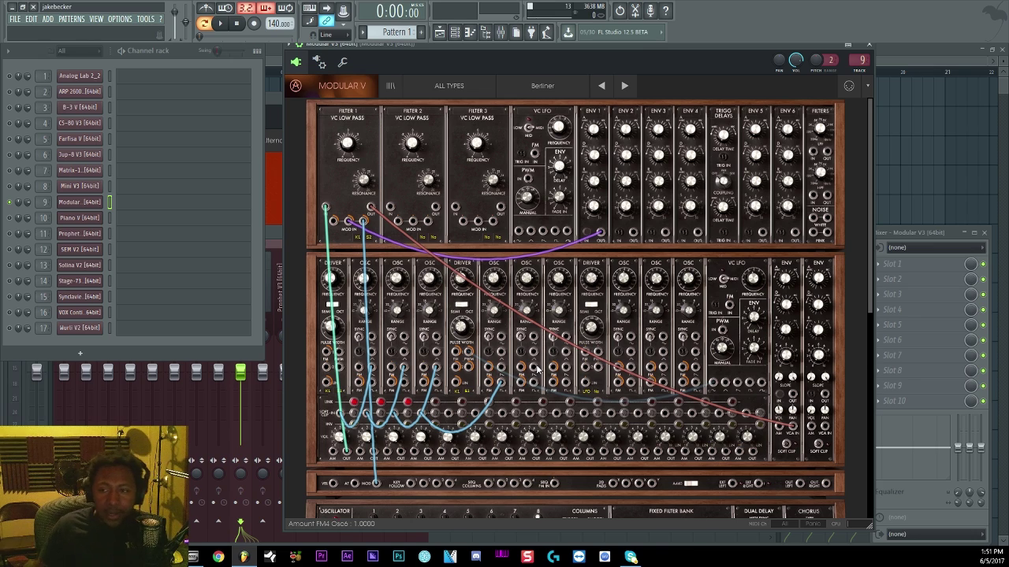
{"action": "scroll", "coordinate": [512, 275], "scroll_direction": "down", "scroll_amount": 8}
{"action": "scroll", "coordinate": [501, 234], "scroll_direction": "up", "scroll_amount": 8}
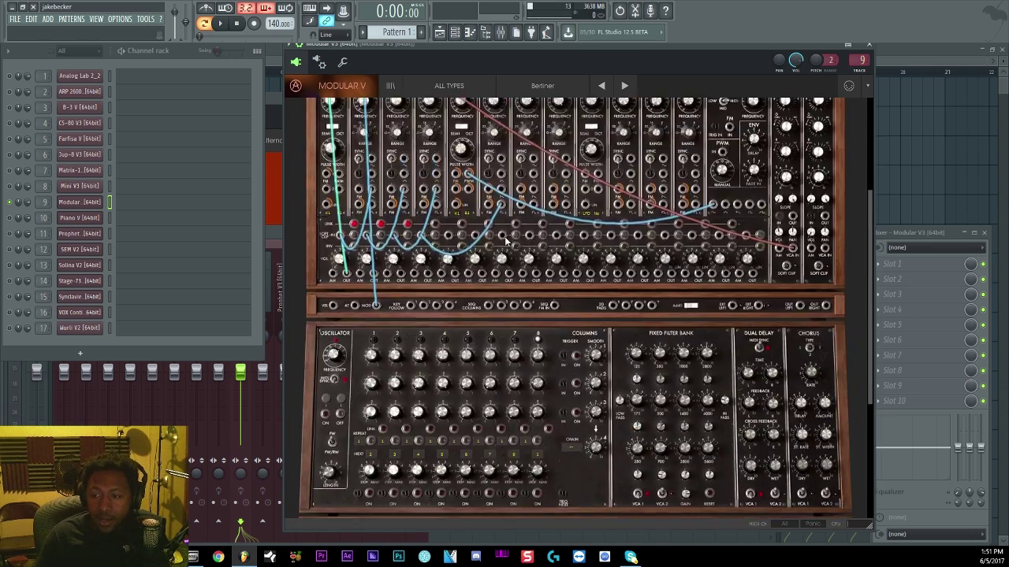
{"action": "left_click_drag", "start_coordinate": [600, 232], "coordinate": [349, 220]}
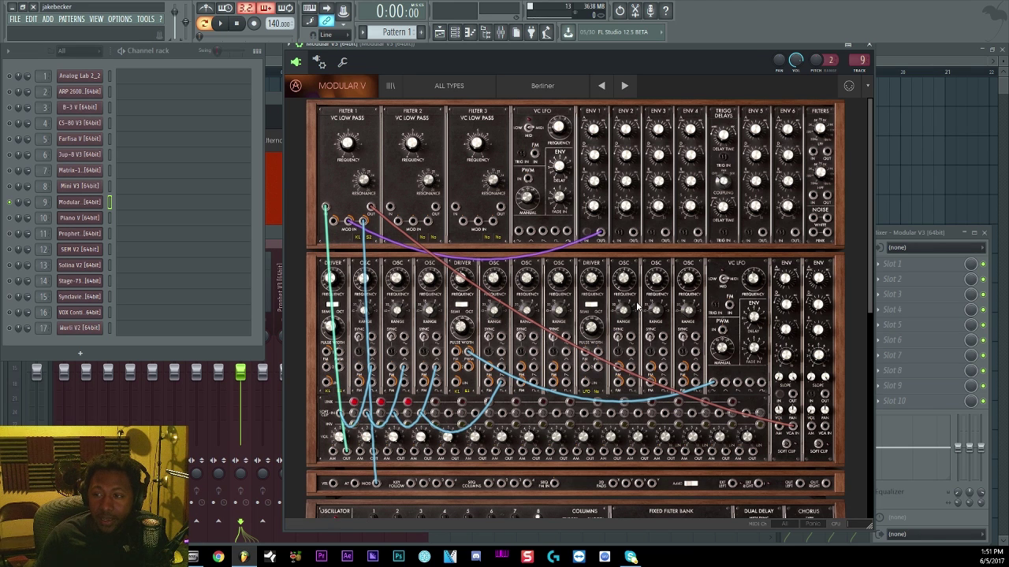
Look over the Modular V's sequencer, fixed filter bank, delay, chorus and keyboard, ending at the filter rack
{"action": "scroll", "coordinate": [753, 311], "scroll_direction": "down", "scroll_amount": 5}
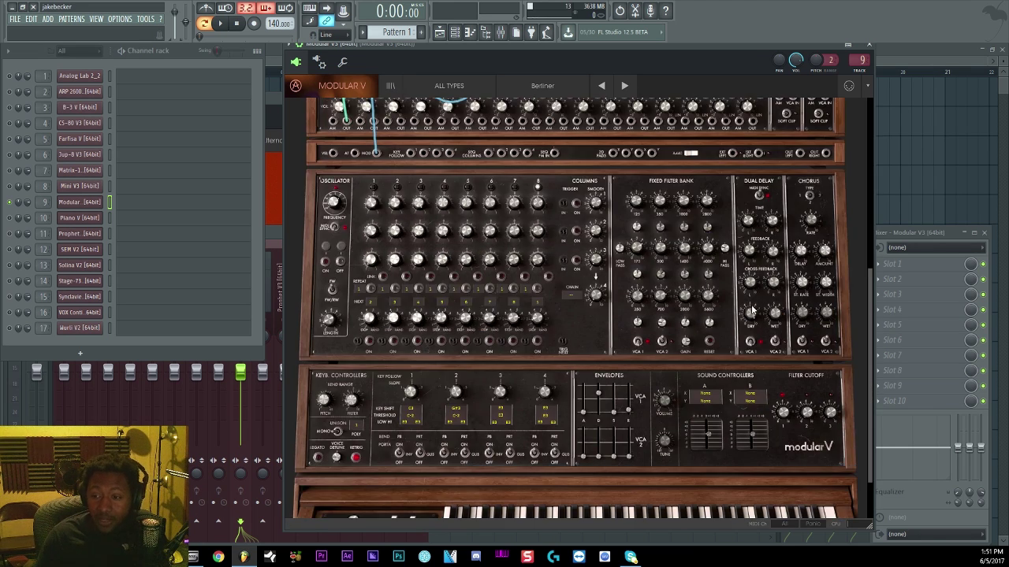
{"action": "scroll", "coordinate": [744, 249], "scroll_direction": "down", "scroll_amount": 2}
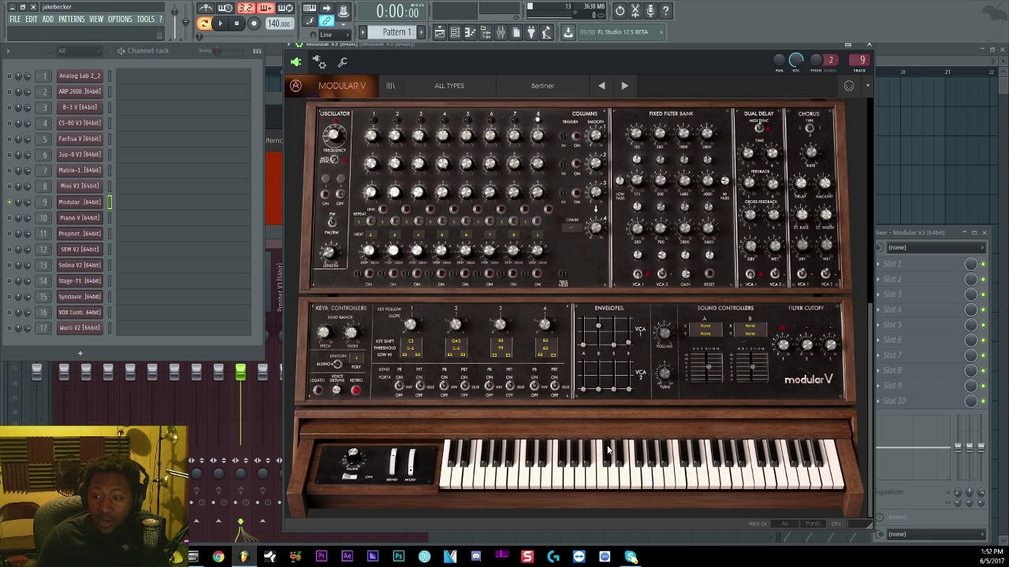
{"action": "scroll", "coordinate": [501, 426], "scroll_direction": "up", "scroll_amount": 10}
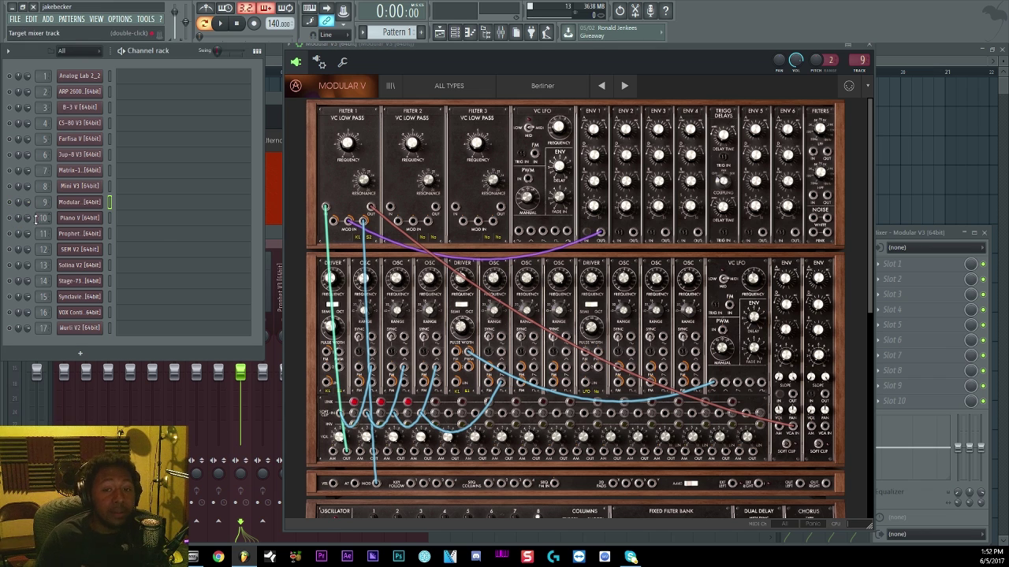
Solo the Piano V channel and open its instrument window beside the channel list with the whole piano in view
{"action": "left_click", "coordinate": [82, 218]}
{"action": "left_click", "coordinate": [11, 221]}
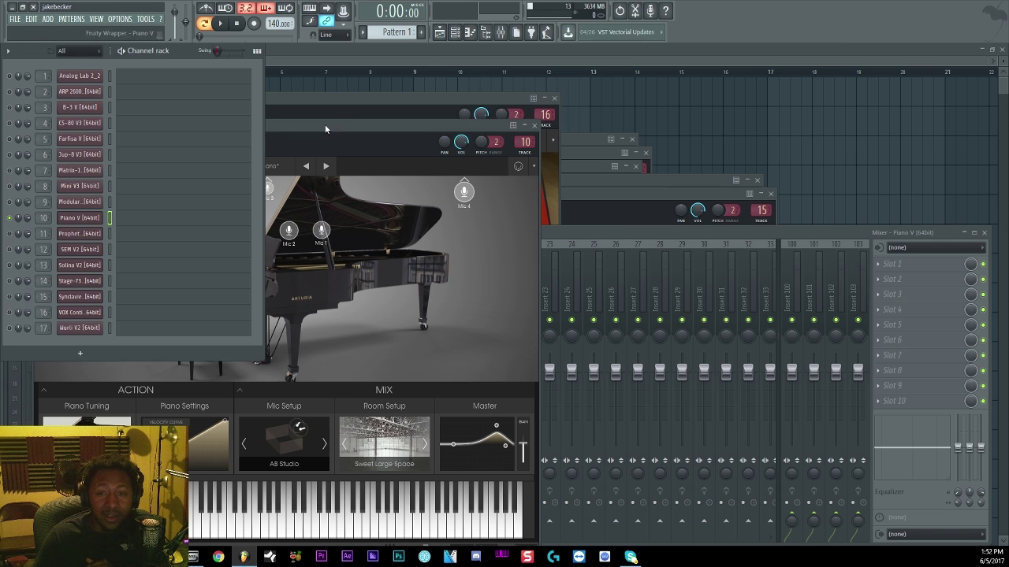
{"action": "left_click_drag", "start_coordinate": [349, 121], "coordinate": [635, 118]}
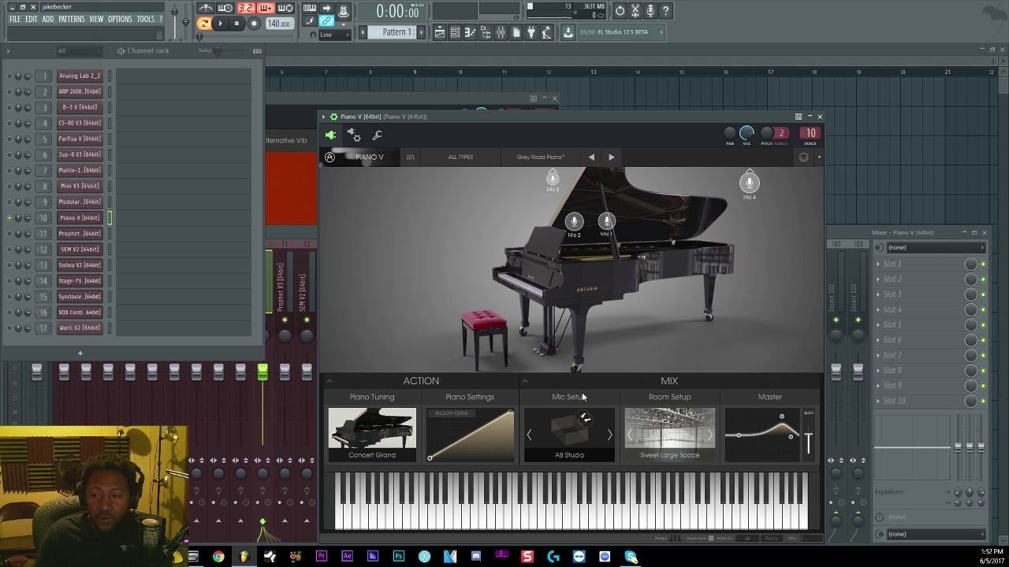
Examine the expanded Action and Mix settings of the Piano V, closing each section after viewing
{"action": "left_click", "coordinate": [428, 385]}
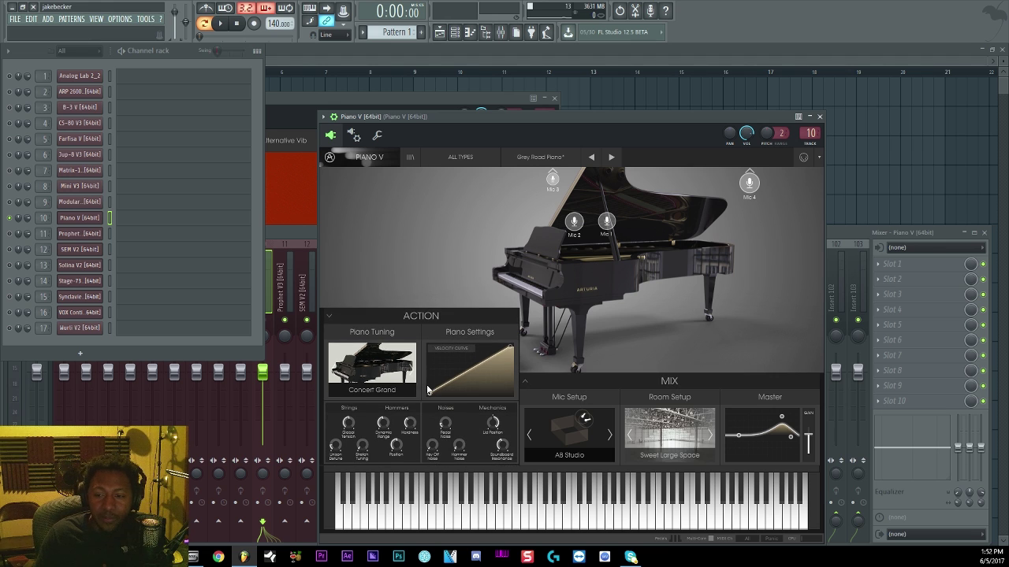
{"action": "left_click", "coordinate": [462, 321]}
{"action": "left_click", "coordinate": [623, 380]}
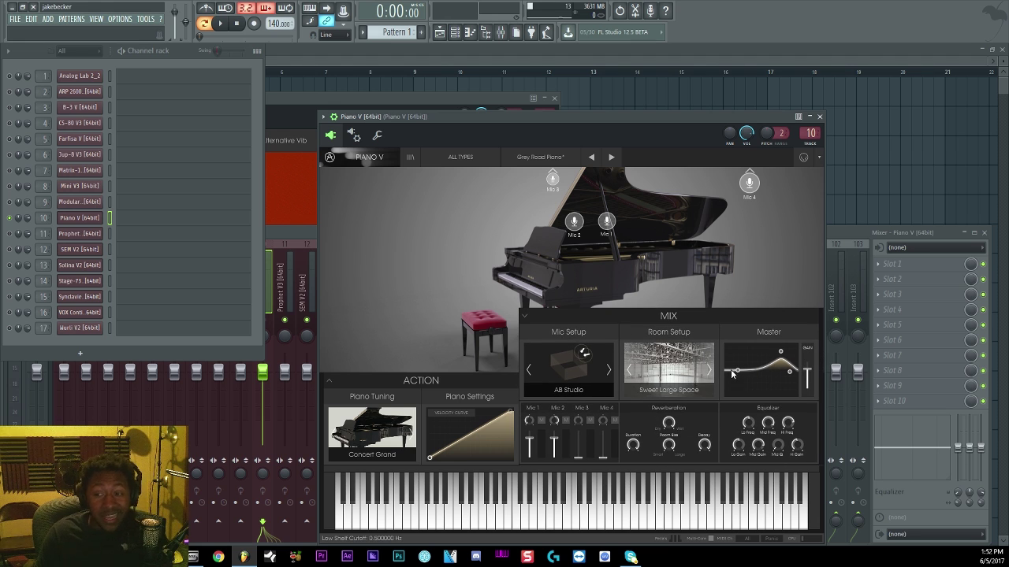
{"action": "left_click", "coordinate": [660, 316]}
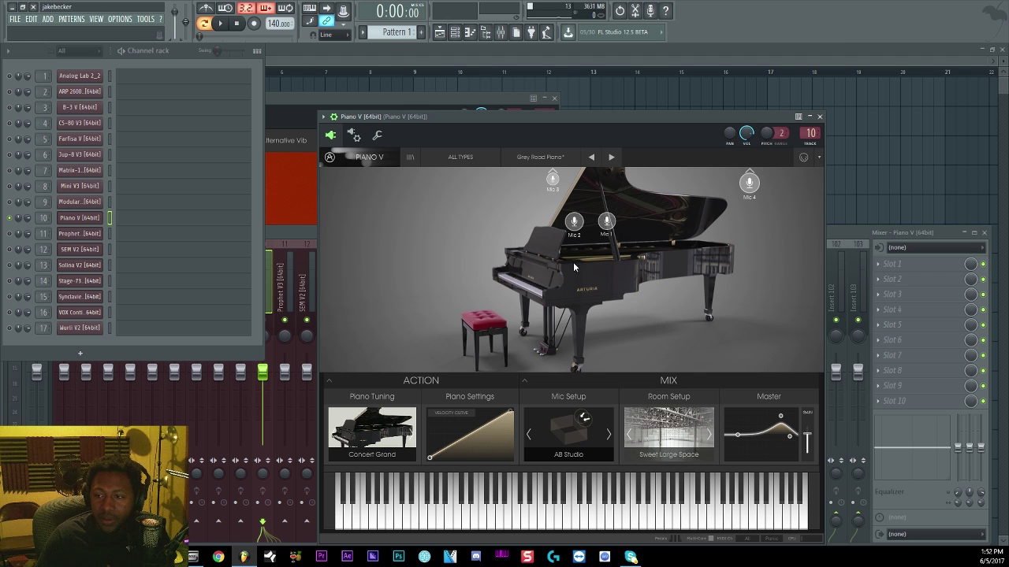
Browse the Piano V presets by way of Concert D, ending on Grey Road Piano
{"action": "left_click", "coordinate": [611, 158]}
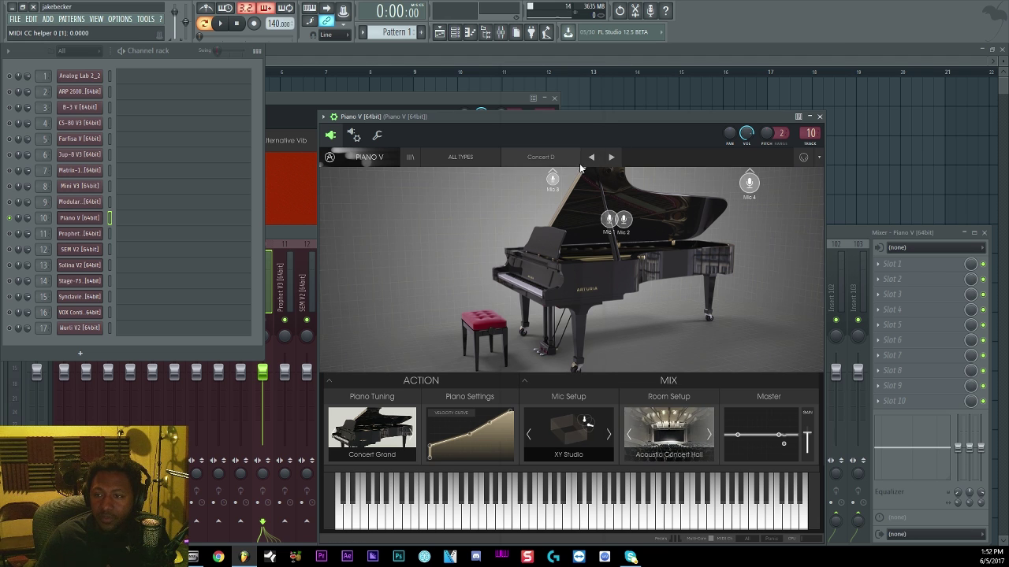
{"action": "left_click", "coordinate": [605, 162]}
{"action": "left_click", "coordinate": [604, 162]}
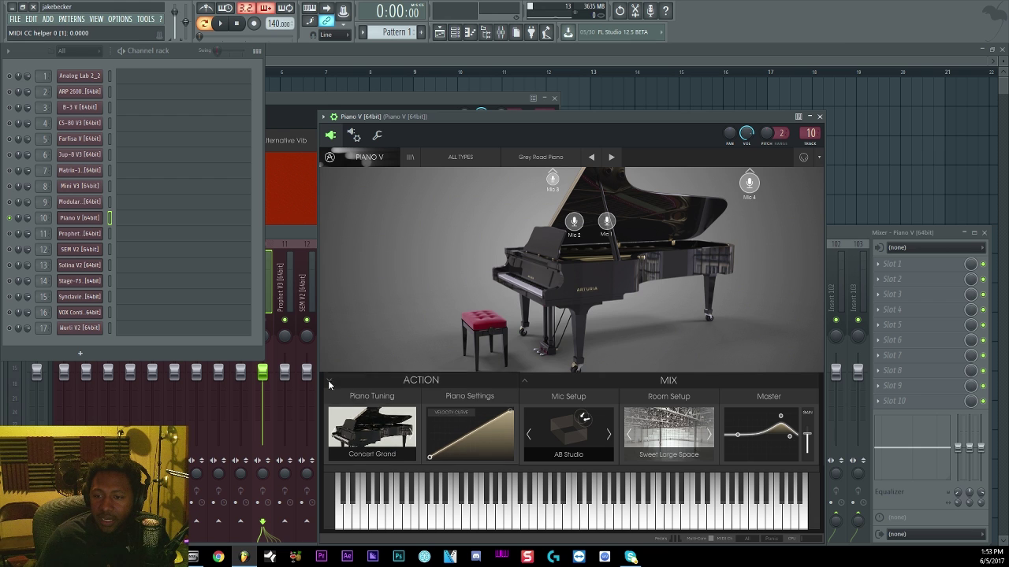
Expand the Piano V's Action section and audition the Classical Upright, Pop Upright, Pop Grand and Piano-bar Upright models
{"action": "left_click", "coordinate": [398, 382]}
{"action": "left_click", "coordinate": [398, 384]}
{"action": "left_click", "coordinate": [377, 420]}
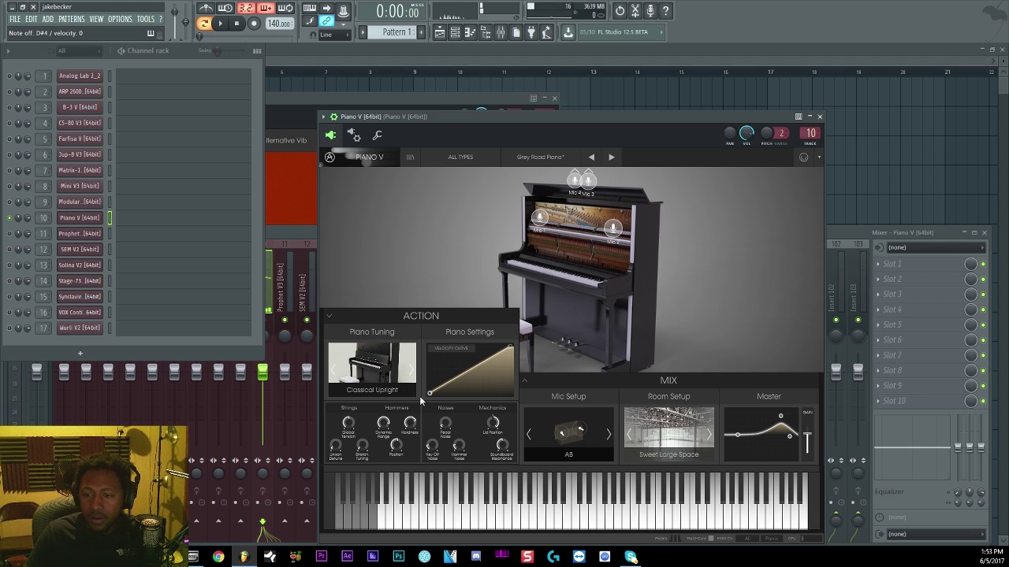
{"action": "left_click", "coordinate": [337, 372]}
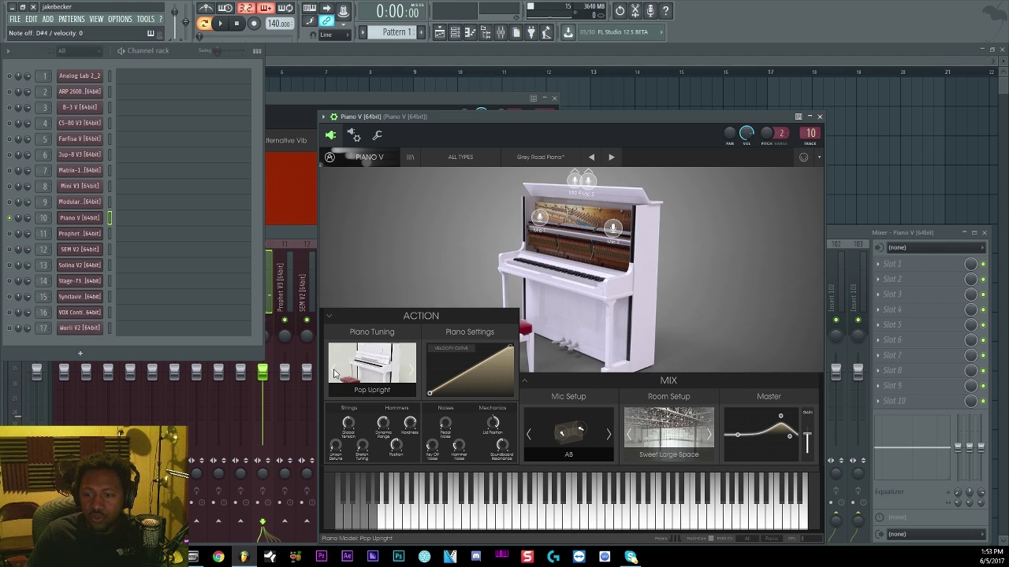
{"action": "left_click", "coordinate": [334, 373]}
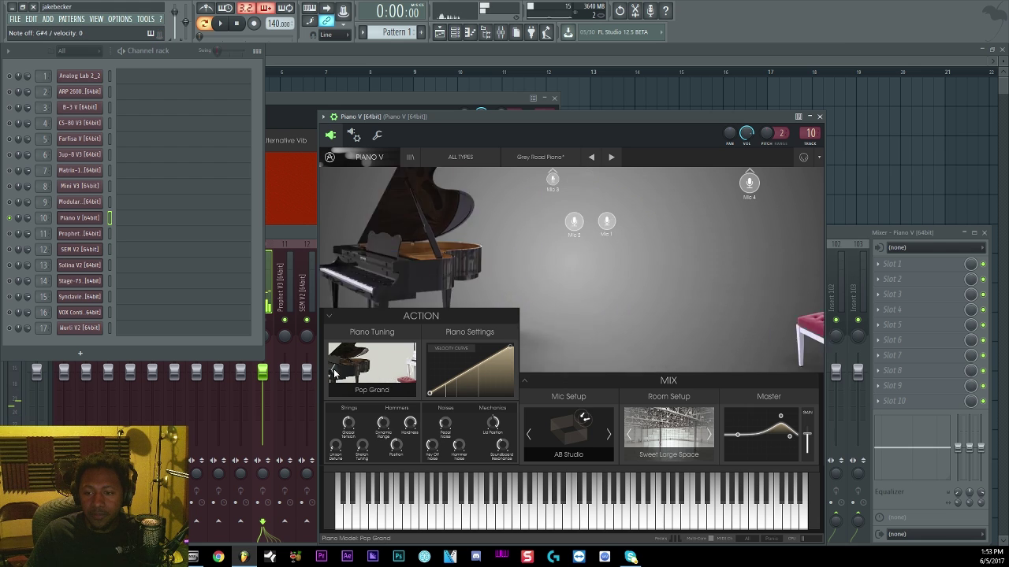
{"action": "left_click", "coordinate": [333, 372]}
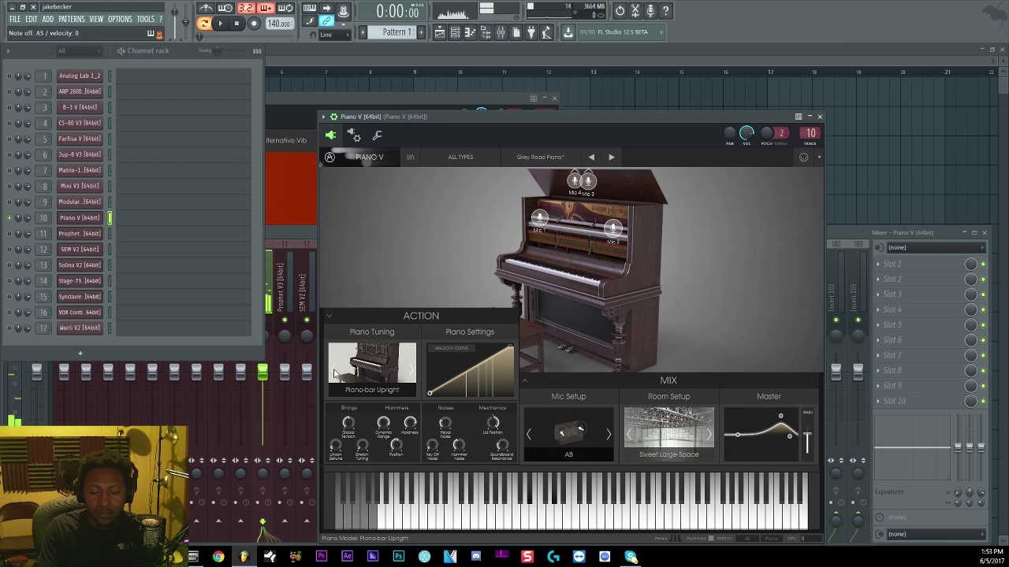
Audition the Metal Grand, Jazz Upright and Intimate Grand piano models, ending on Glass Grand
{"action": "left_click", "coordinate": [333, 373]}
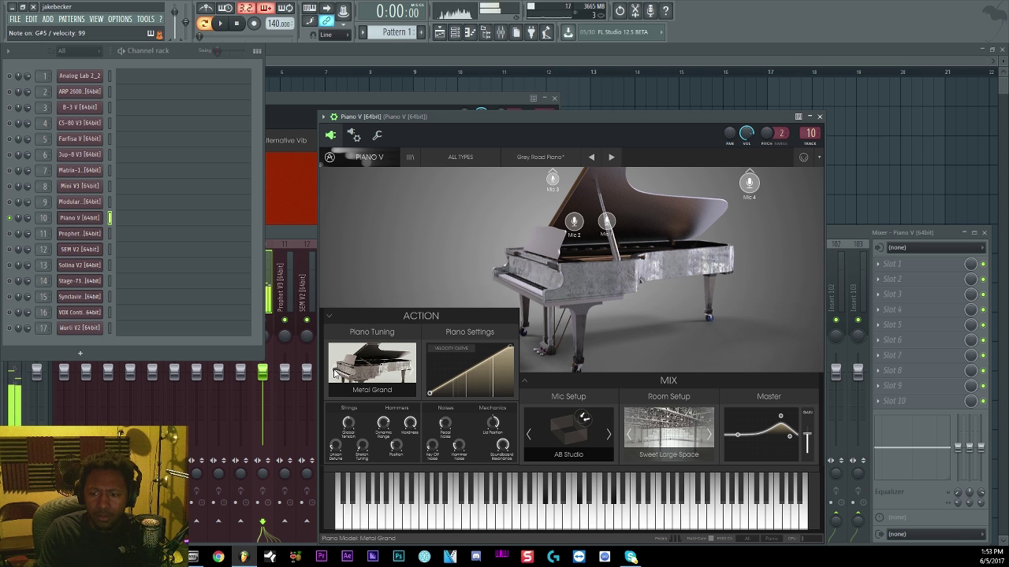
{"action": "left_click", "coordinate": [334, 373]}
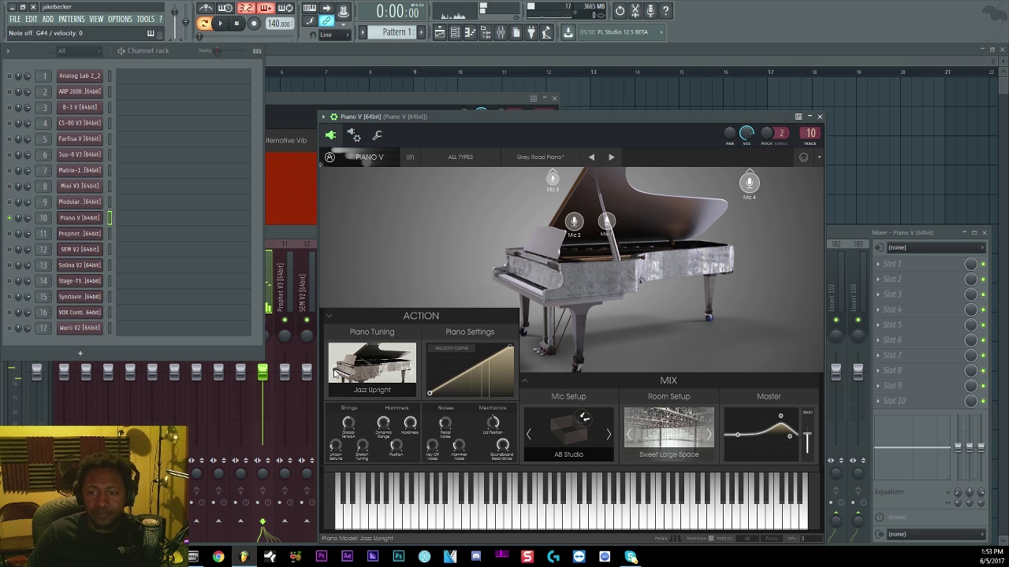
{"action": "left_click", "coordinate": [339, 372]}
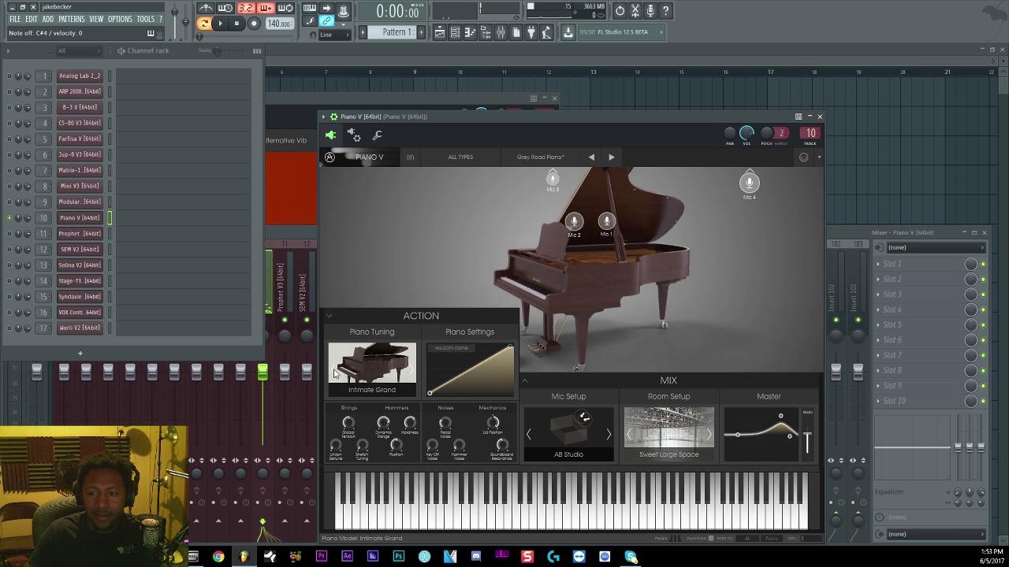
{"action": "left_click", "coordinate": [347, 371]}
{"action": "left_click", "coordinate": [355, 371]}
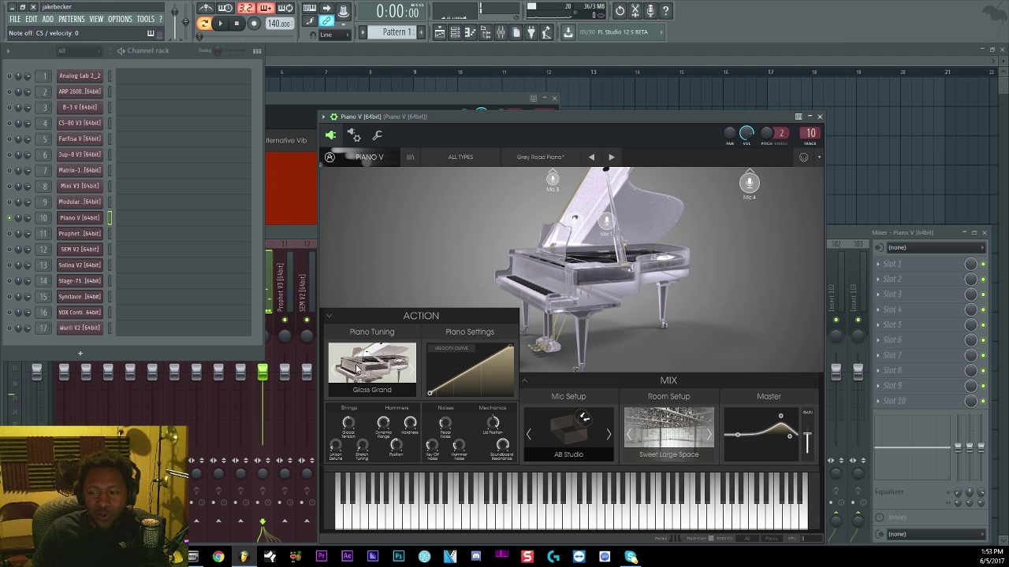
Change the Piano V's reverb room to Sweet Plate and on to Wooden Room, and collapse the Mix and Action sections
{"action": "left_click", "coordinate": [660, 383]}
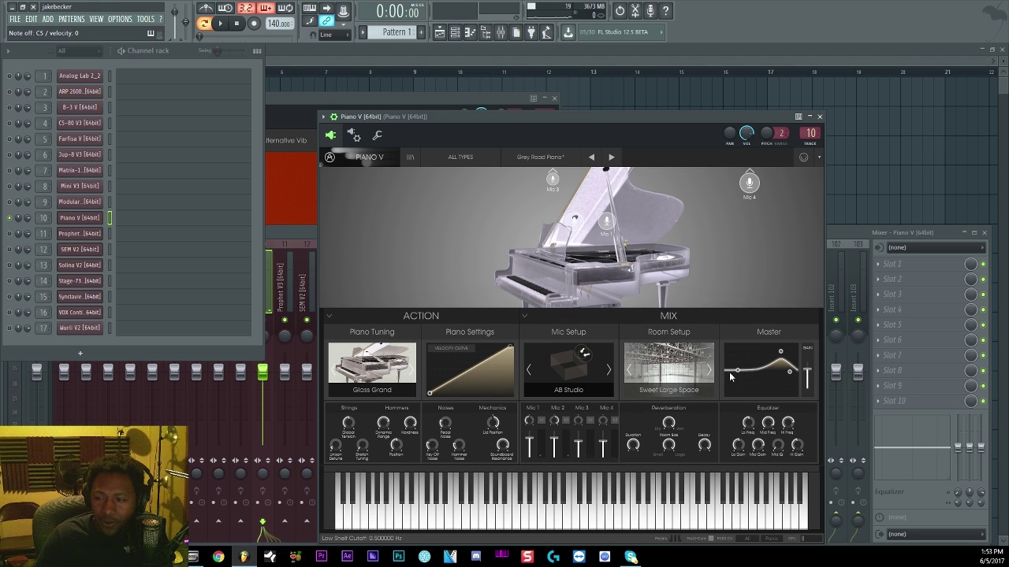
{"action": "left_click", "coordinate": [708, 373]}
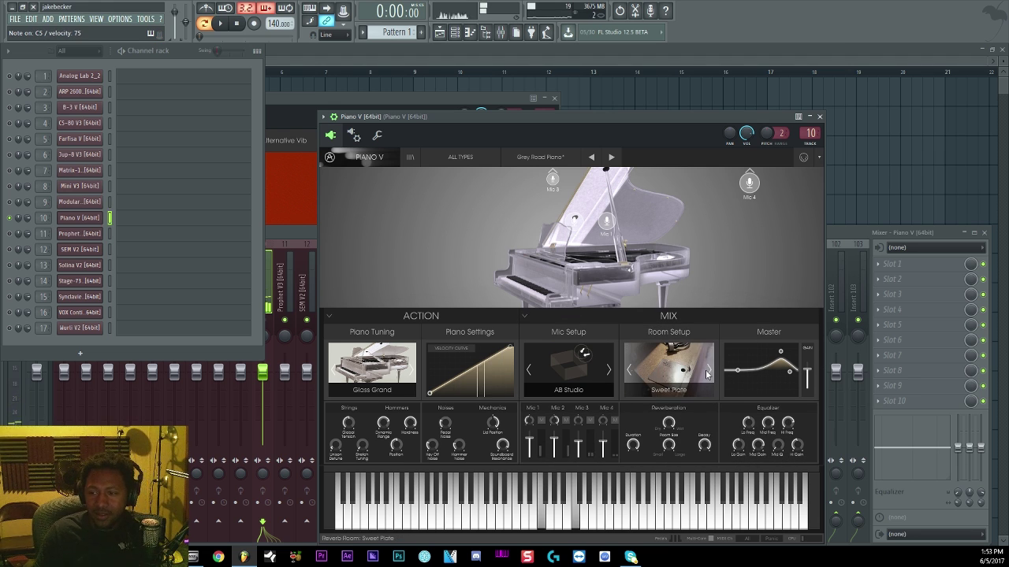
{"action": "left_click", "coordinate": [707, 372]}
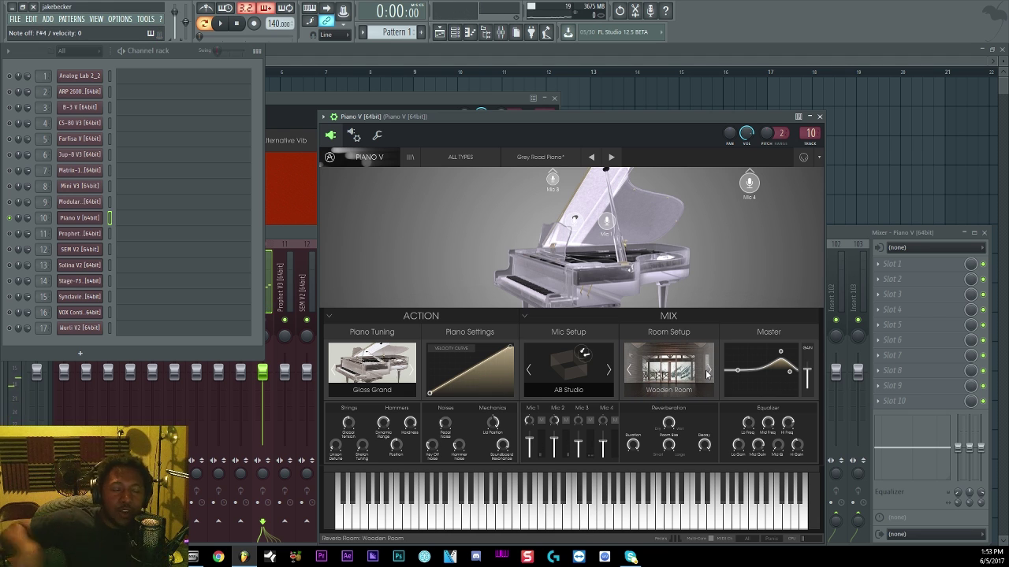
{"action": "left_click", "coordinate": [484, 317]}
{"action": "left_click", "coordinate": [520, 316]}
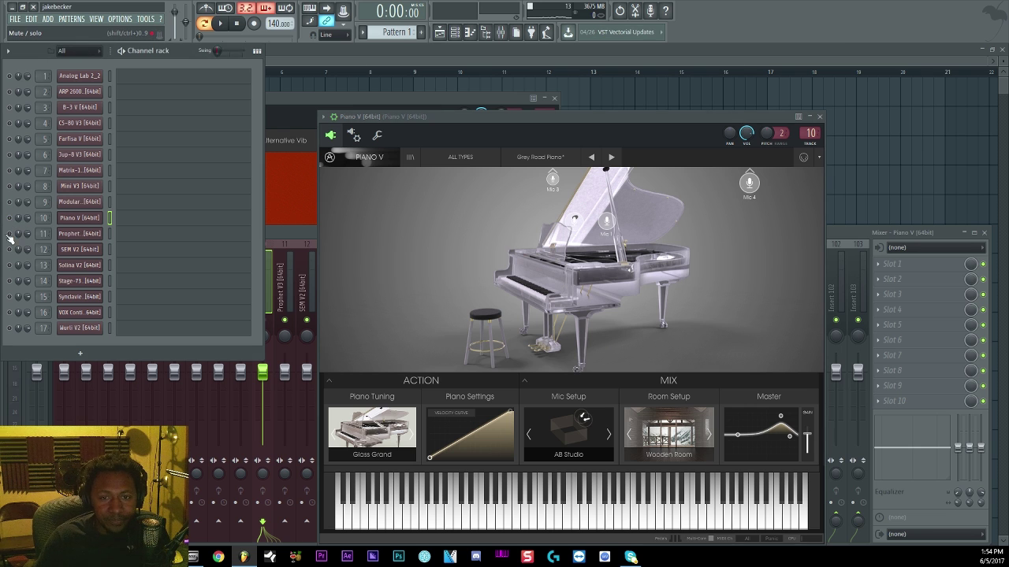
Open the Prophet V3 beside the channel list and compare its VS and combined 5VS views, ending on the Prophet 5
{"action": "left_click", "coordinate": [79, 233]}
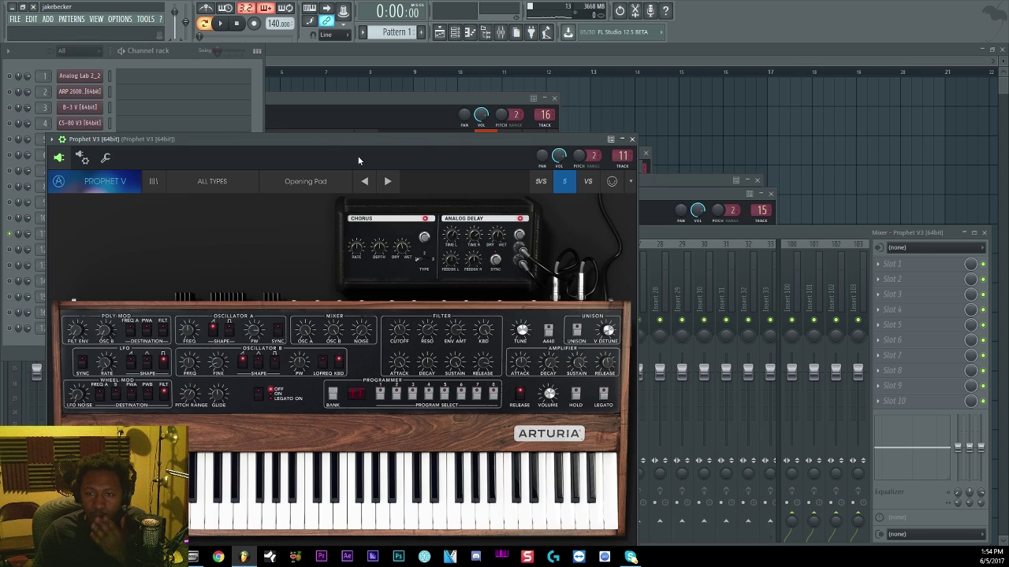
{"action": "left_click_drag", "start_coordinate": [347, 139], "coordinate": [599, 66]}
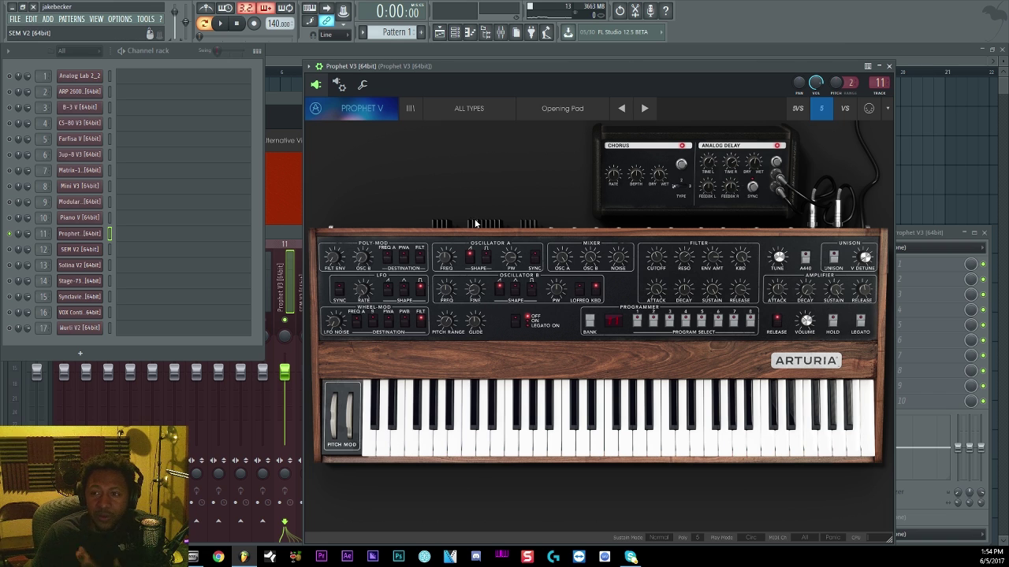
{"action": "left_click", "coordinate": [840, 113]}
{"action": "left_click", "coordinate": [827, 112]}
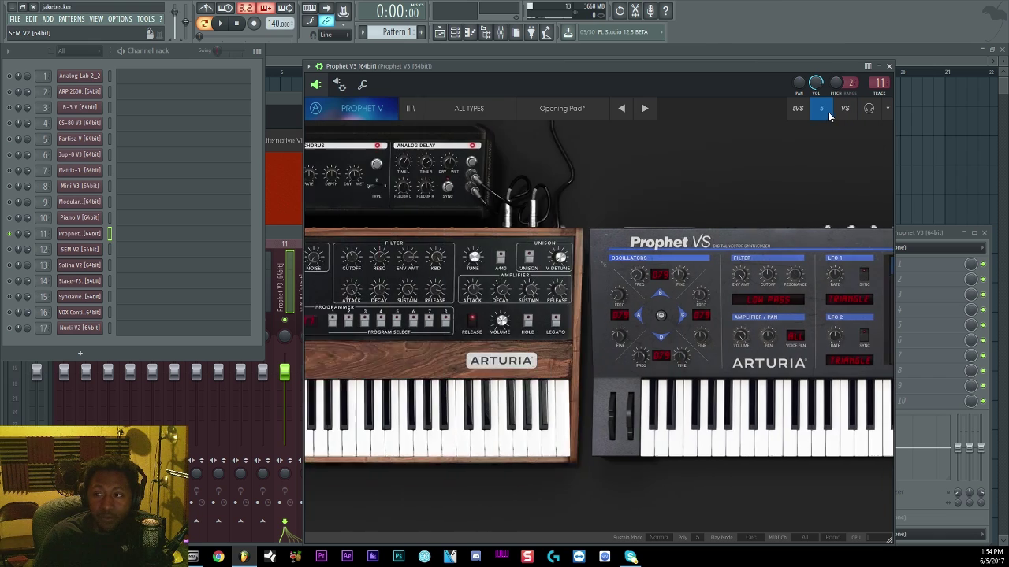
{"action": "left_click", "coordinate": [846, 112]}
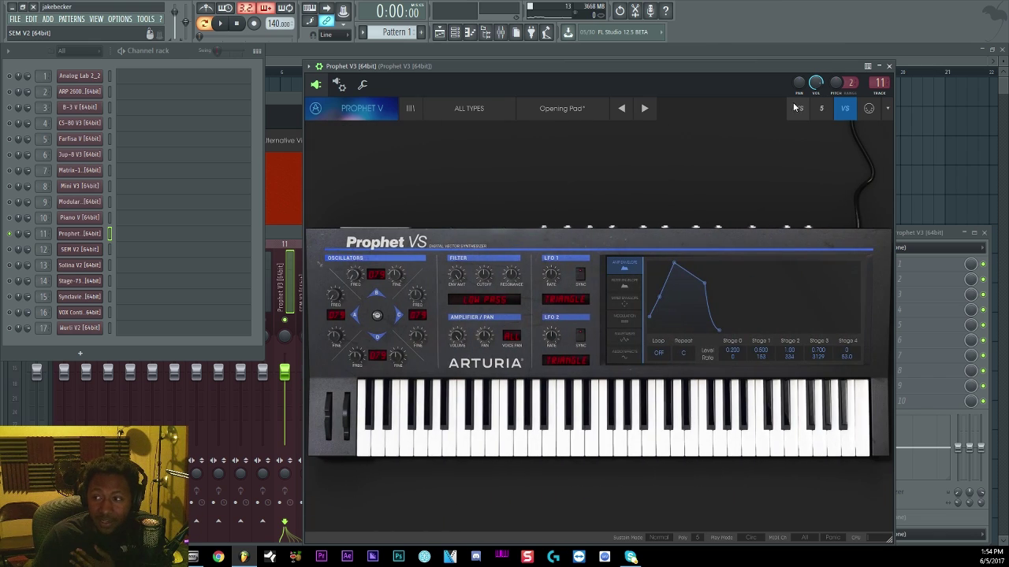
{"action": "left_click", "coordinate": [797, 108]}
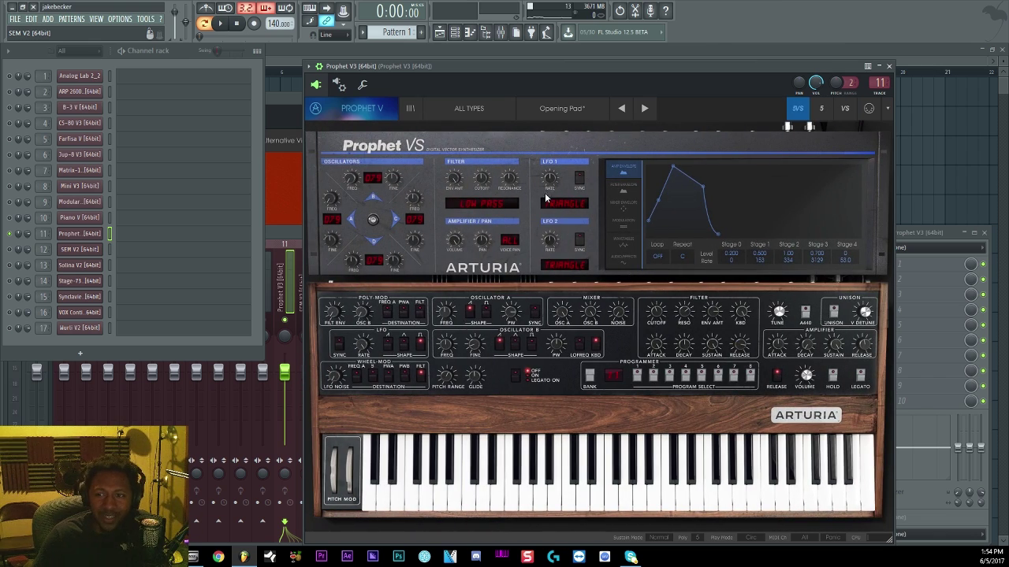
{"action": "left_click", "coordinate": [829, 115]}
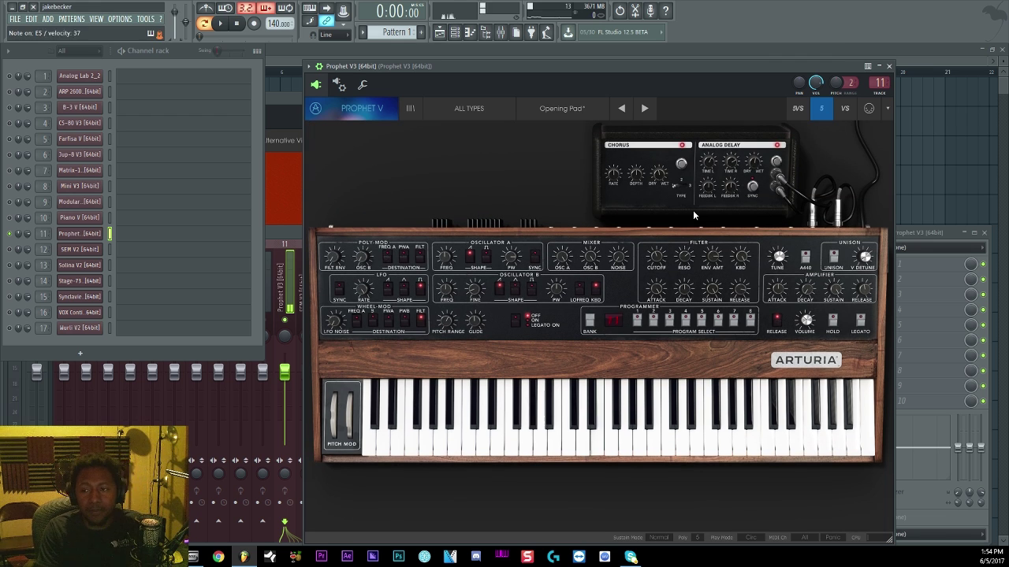
Audition the Prophet V presets Reversed, Fascination, Neurobass, Si Deep Chord, Sweet Rights and Carpenter, ending in Prophet 5 mode
{"action": "left_click", "coordinate": [650, 104]}
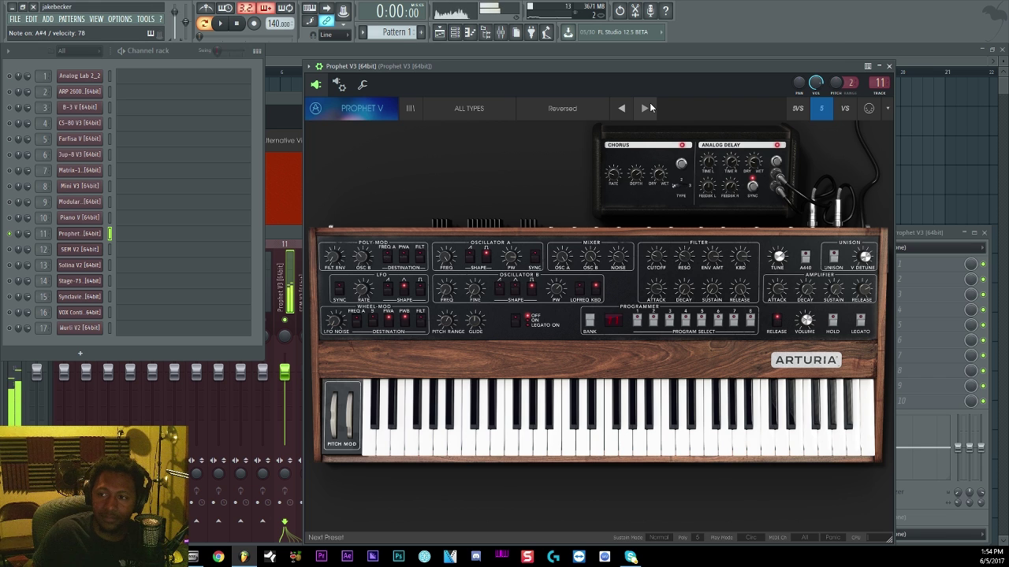
{"action": "left_click", "coordinate": [650, 103]}
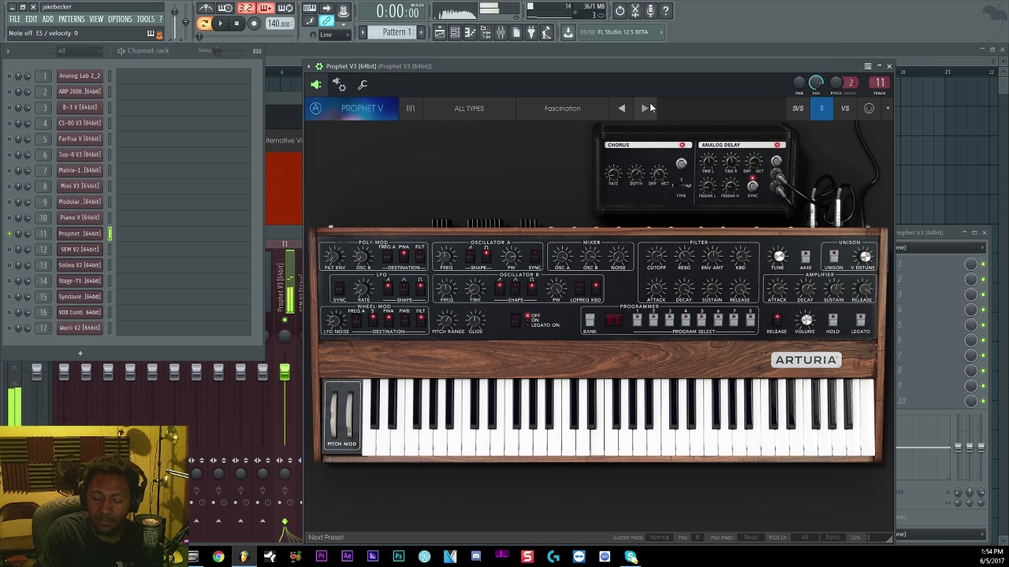
{"action": "left_click", "coordinate": [649, 102]}
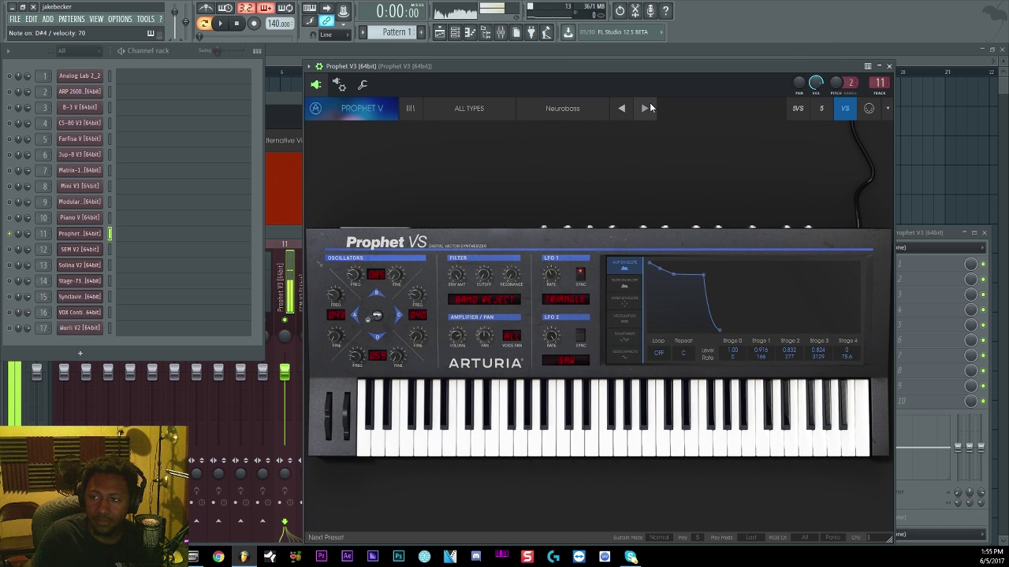
{"action": "left_click", "coordinate": [649, 103]}
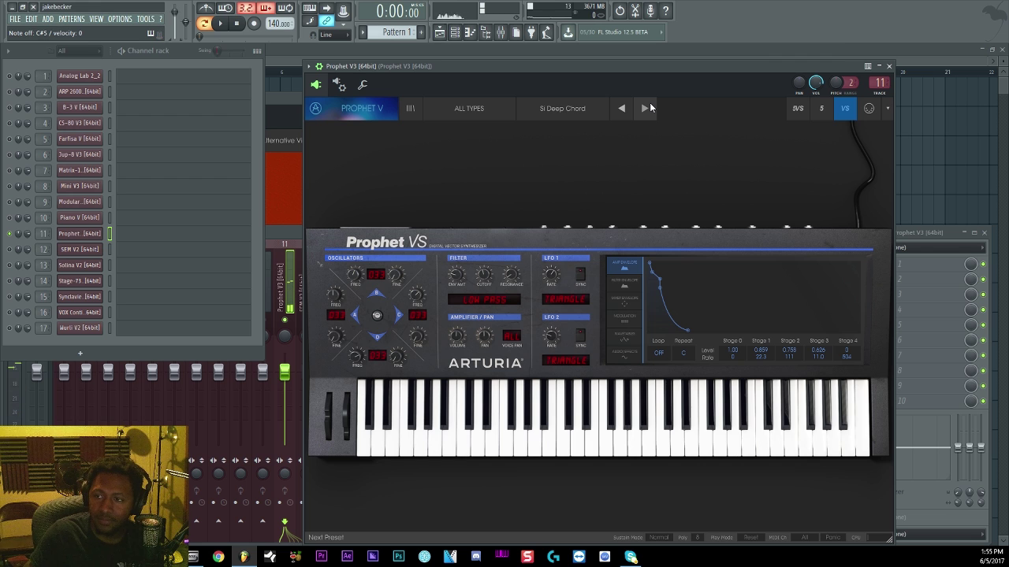
{"action": "left_click", "coordinate": [650, 103]}
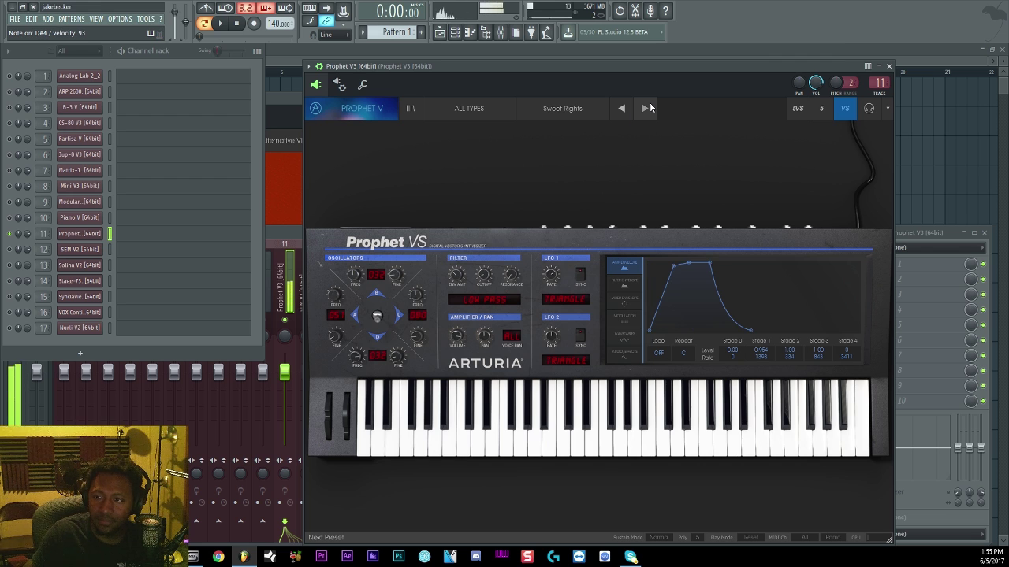
{"action": "left_click", "coordinate": [650, 102]}
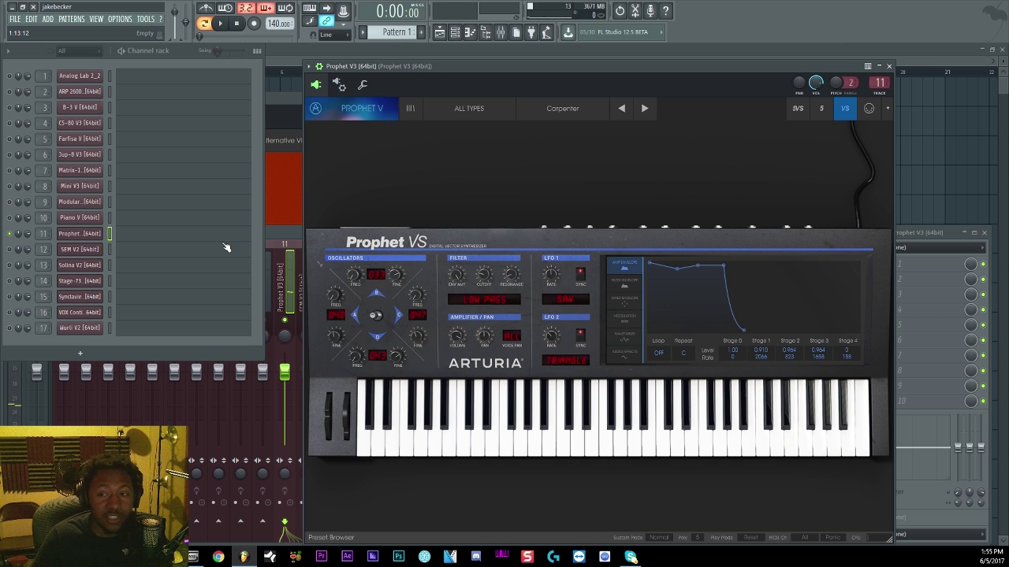
{"action": "left_click", "coordinate": [829, 109]}
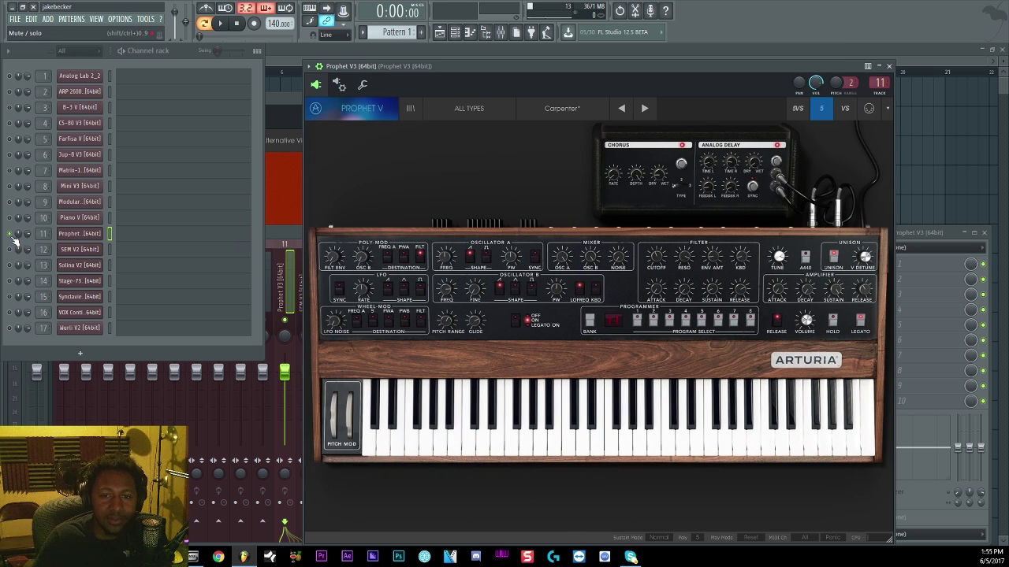
Solo and open the SEM V2, place it beside the channel list, and look over its panel down to the keyboard
{"action": "right_click", "coordinate": [8, 250]}
{"action": "left_click", "coordinate": [59, 249]}
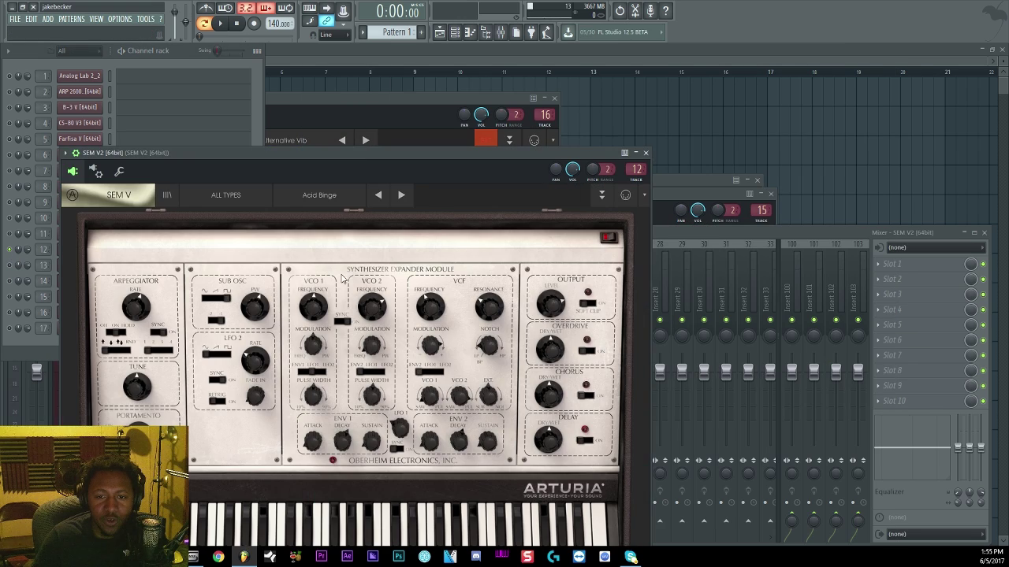
{"action": "left_click_drag", "start_coordinate": [360, 158], "coordinate": [629, 75]}
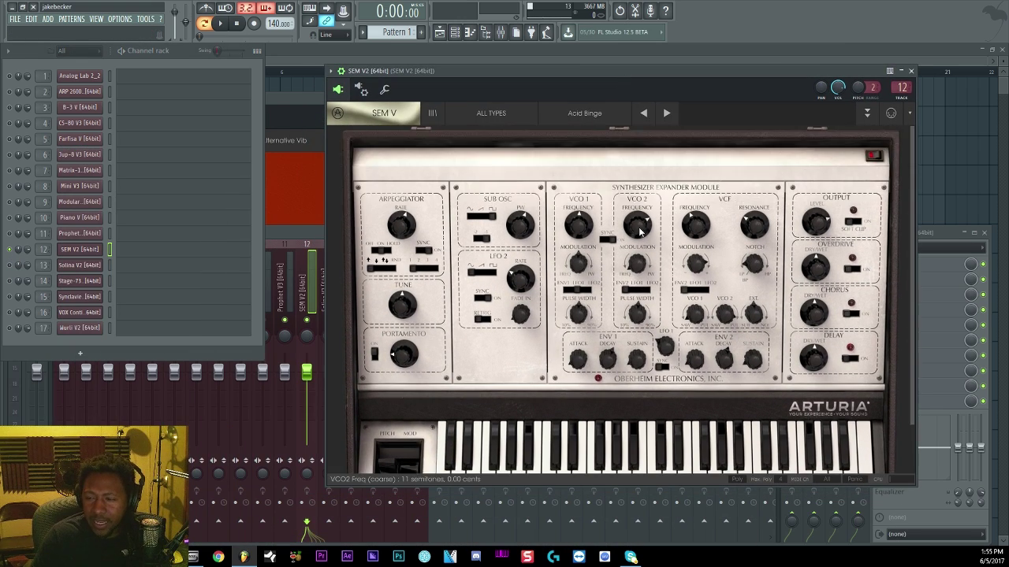
{"action": "scroll", "coordinate": [633, 211], "scroll_direction": "down", "scroll_amount": 2}
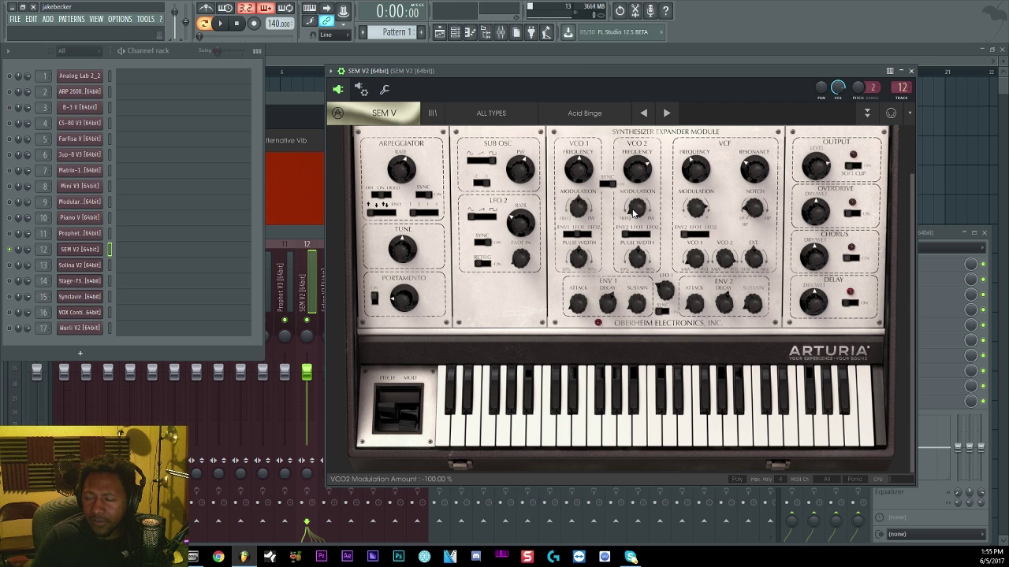
{"action": "scroll", "coordinate": [633, 211], "scroll_direction": "up", "scroll_amount": 2}
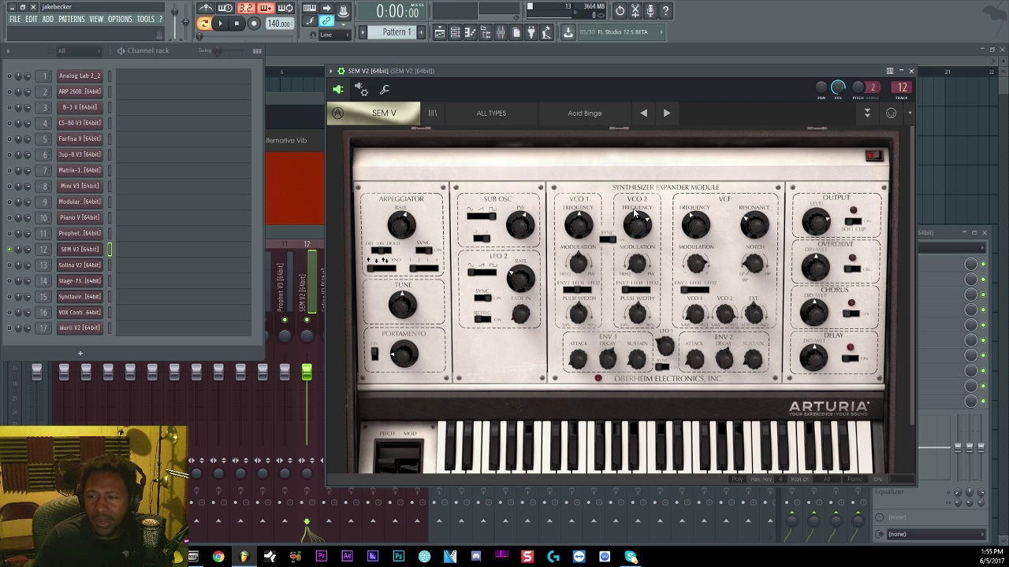
{"action": "scroll", "coordinate": [635, 211], "scroll_direction": "down", "scroll_amount": 2}
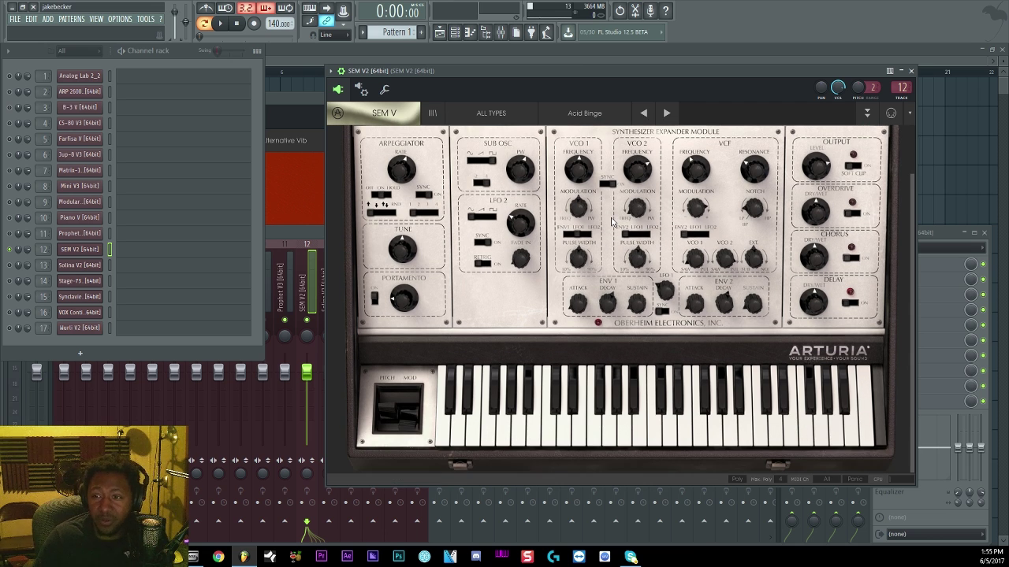
{"action": "scroll", "coordinate": [612, 222], "scroll_direction": "up", "scroll_amount": 2}
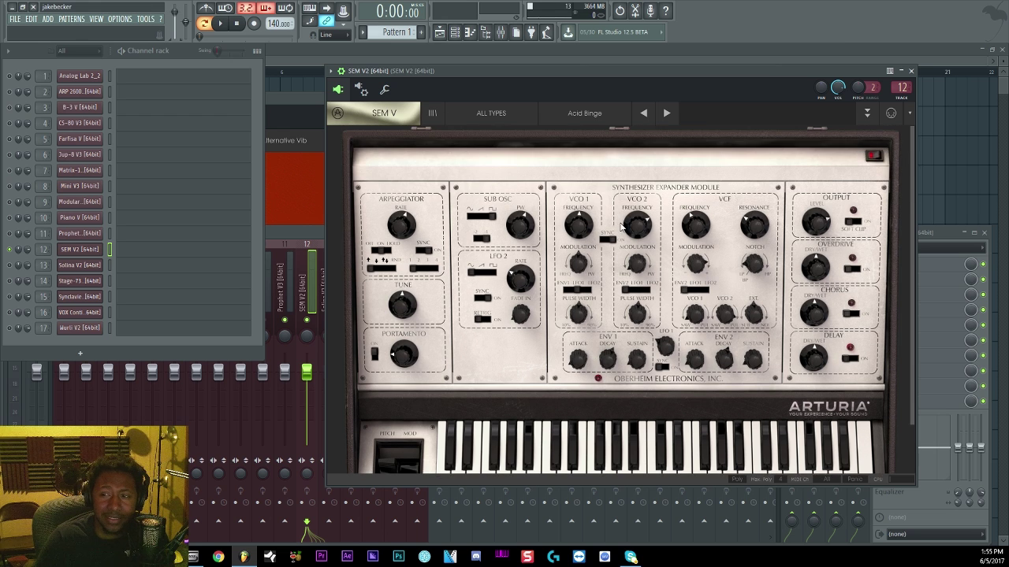
{"action": "scroll", "coordinate": [622, 228], "scroll_direction": "down", "scroll_amount": 2}
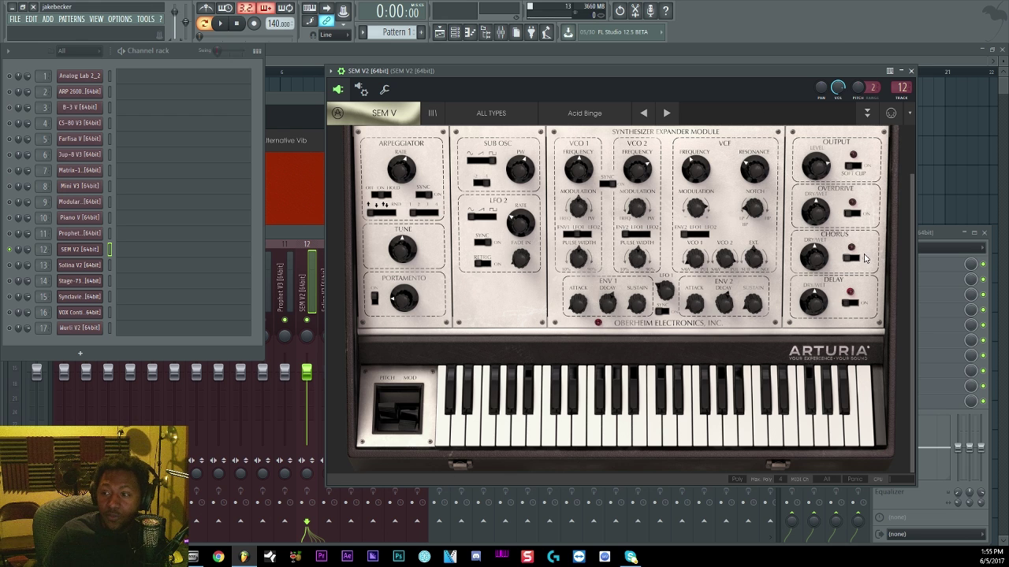
{"action": "scroll", "coordinate": [645, 331], "scroll_direction": "up", "scroll_amount": 2}
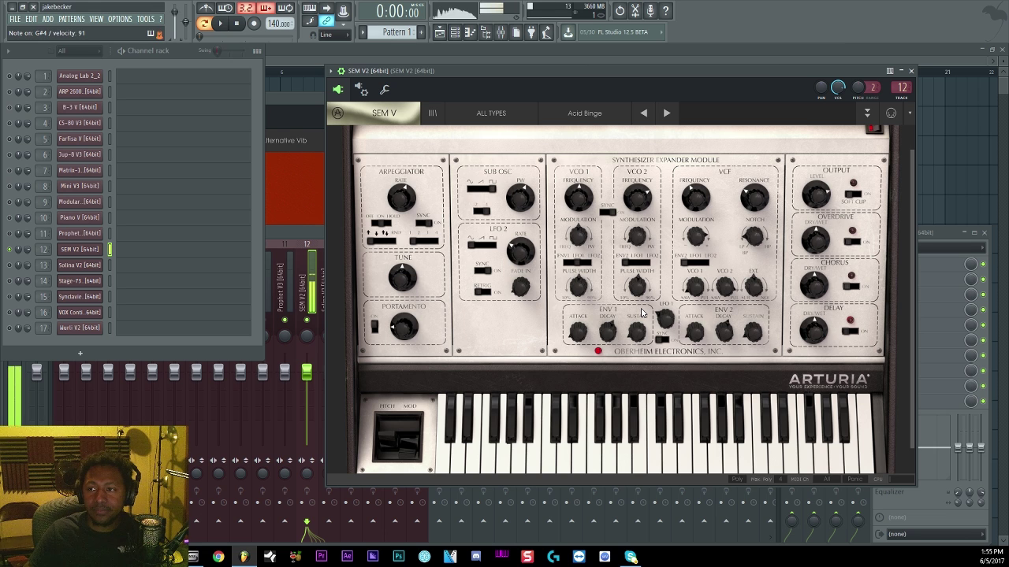
Audition the SEM V presets Thunder Bass and Beware Of The Wheel, ending on Big Rock
{"action": "left_click", "coordinate": [666, 114]}
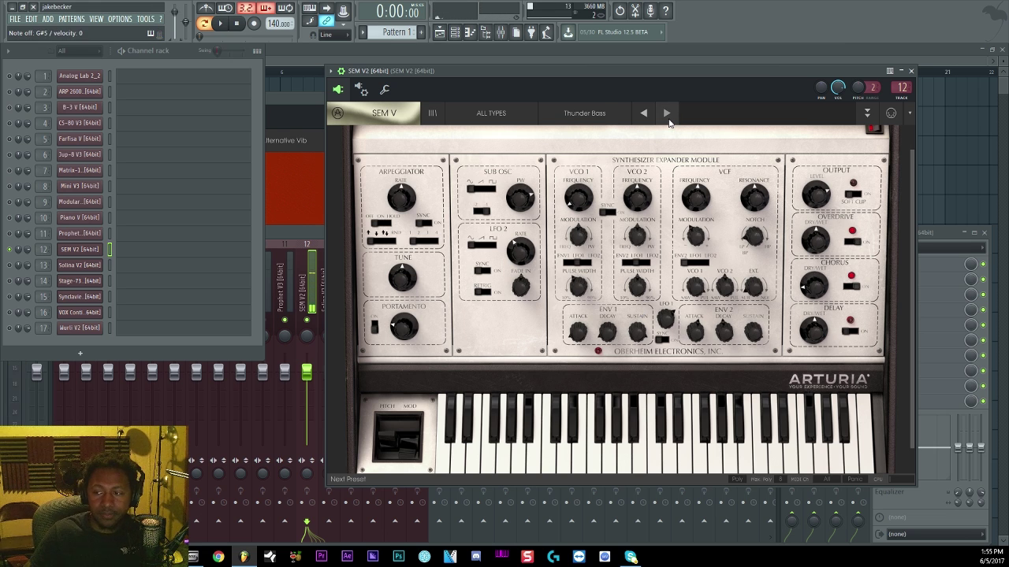
{"action": "left_click", "coordinate": [667, 114]}
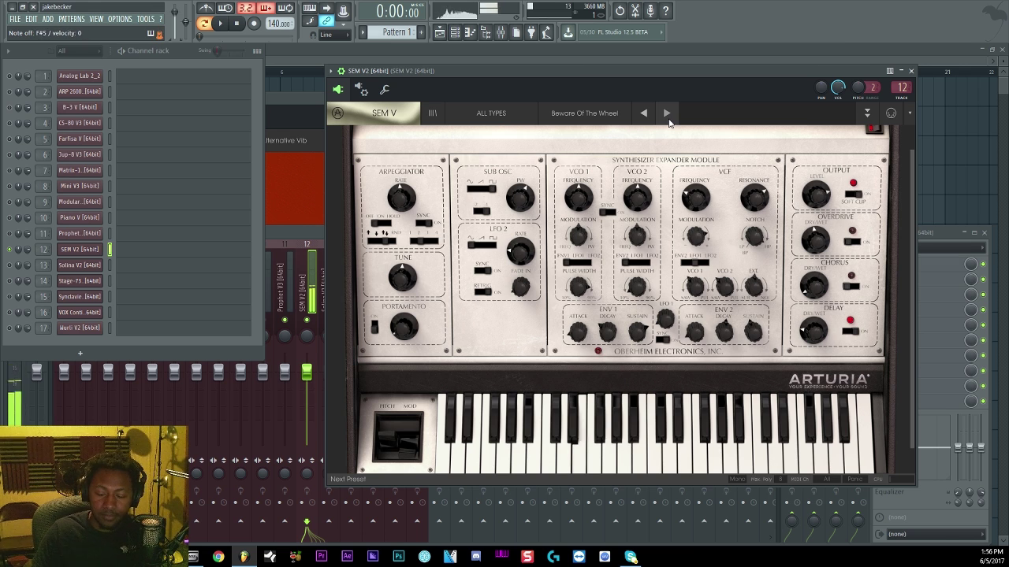
{"action": "left_click", "coordinate": [668, 119]}
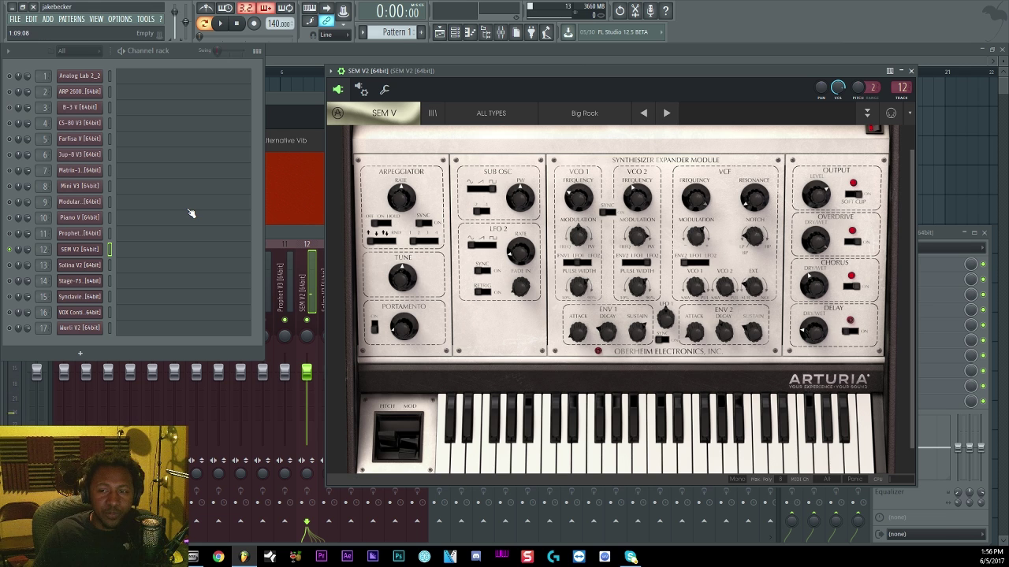
Solo and open the Solina V2, placing its window beside the channel list
{"action": "left_click", "coordinate": [15, 259]}
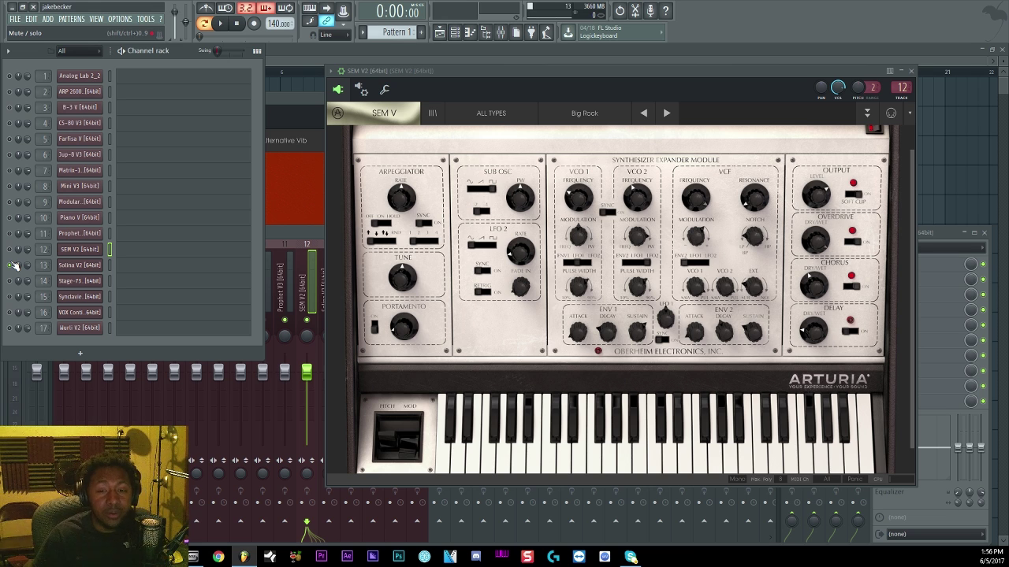
{"action": "left_click", "coordinate": [79, 265]}
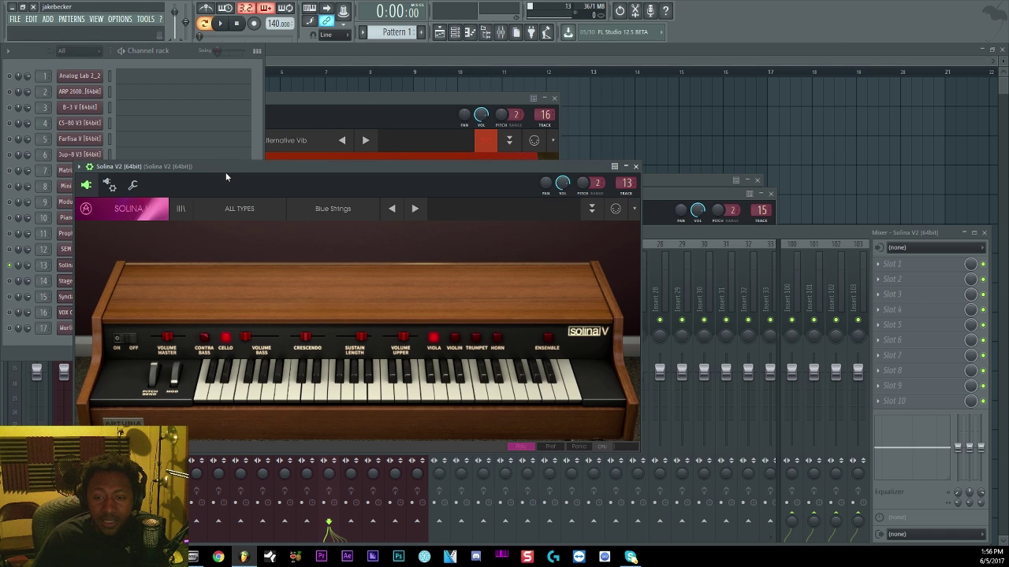
{"action": "left_click_drag", "start_coordinate": [225, 173], "coordinate": [419, 152]}
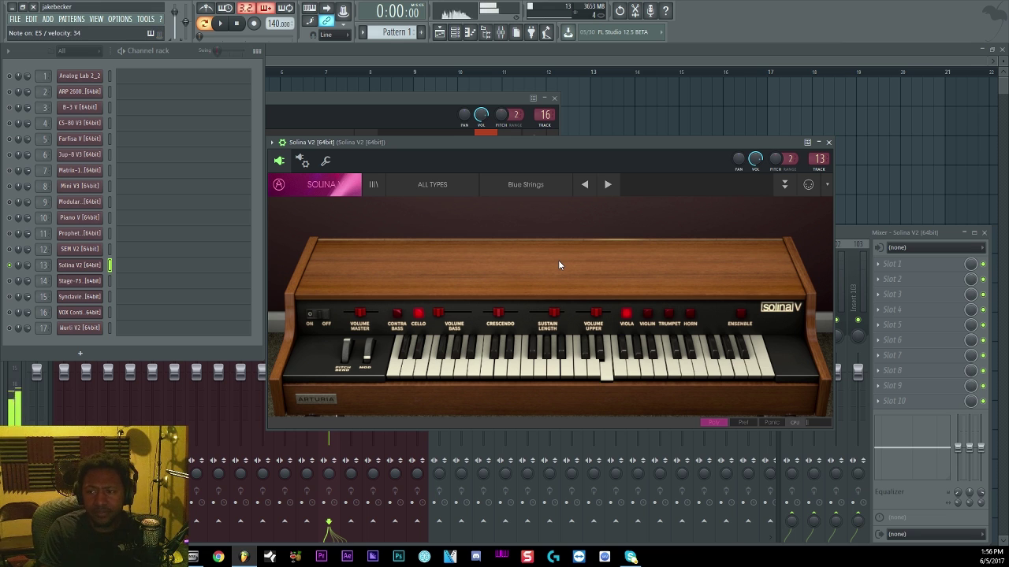
Audition the Solina V presets Air String 2, Ambi Horns, Ambi Strings 1, Ambient Mono Voice, 70s BPF Lead and Accordeon, and view its extended controls
{"action": "left_click", "coordinate": [607, 184]}
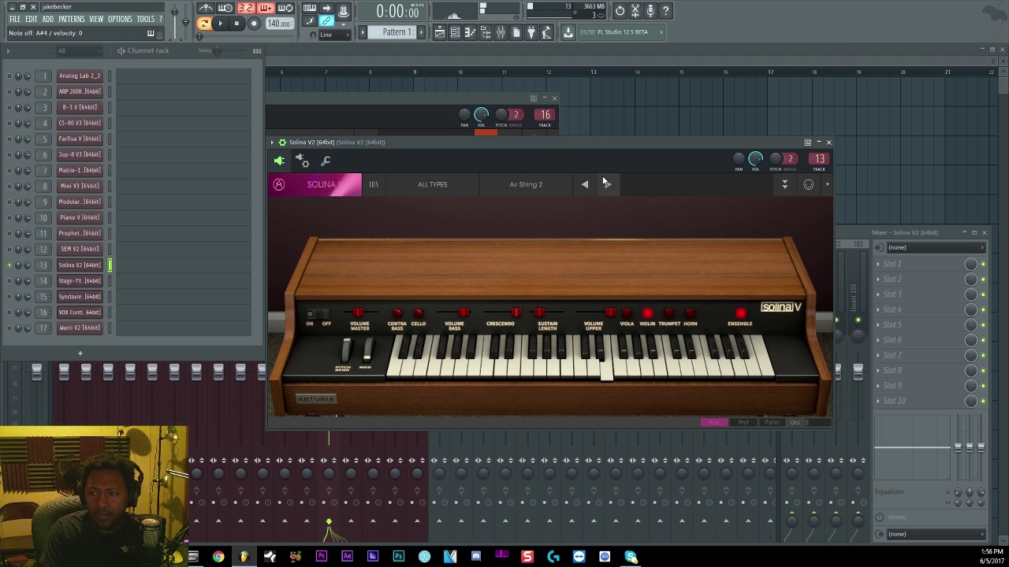
{"action": "left_click", "coordinate": [606, 183]}
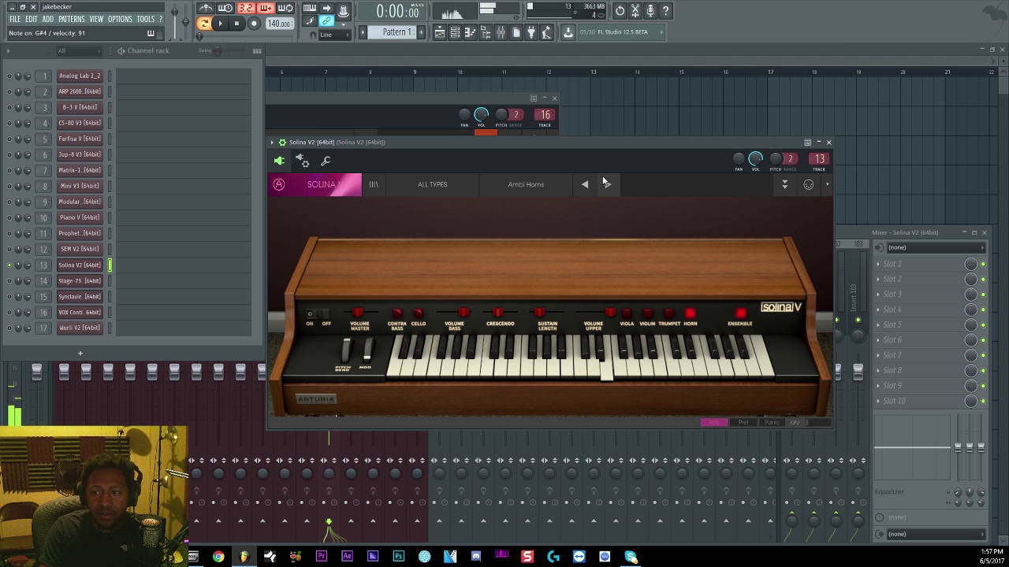
{"action": "left_click", "coordinate": [605, 183]}
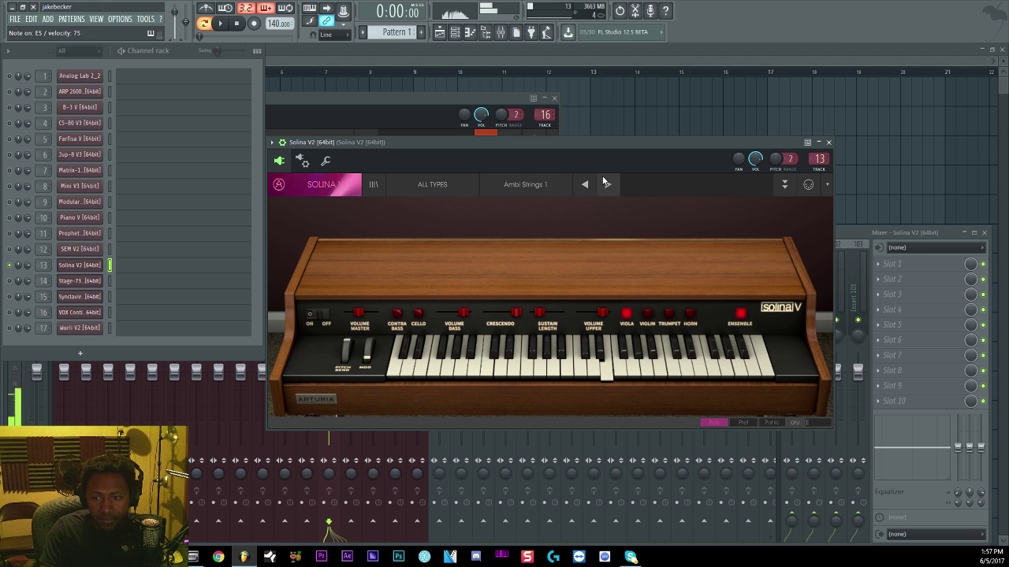
{"action": "left_click", "coordinate": [605, 184]}
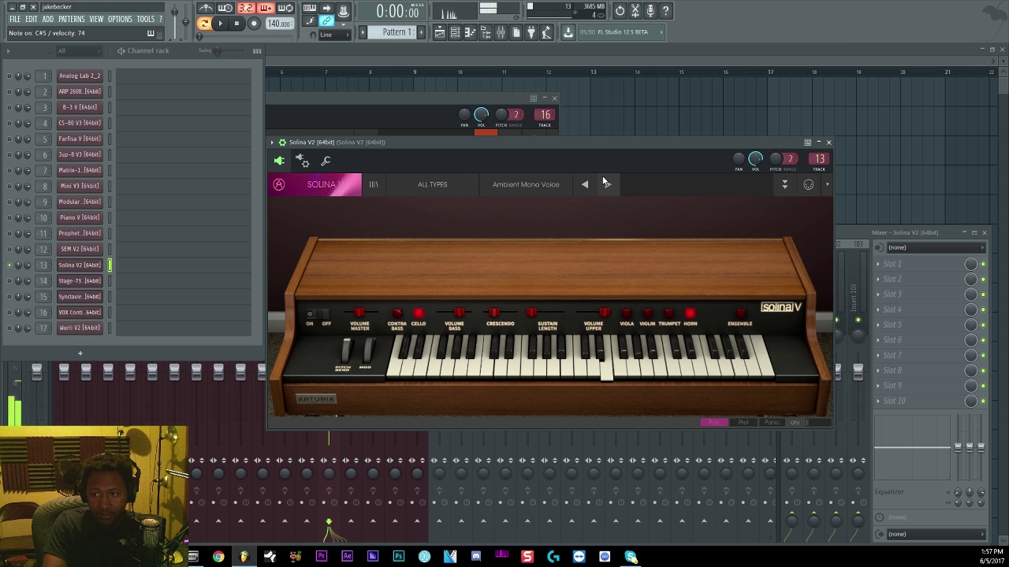
{"action": "left_click", "coordinate": [605, 184]}
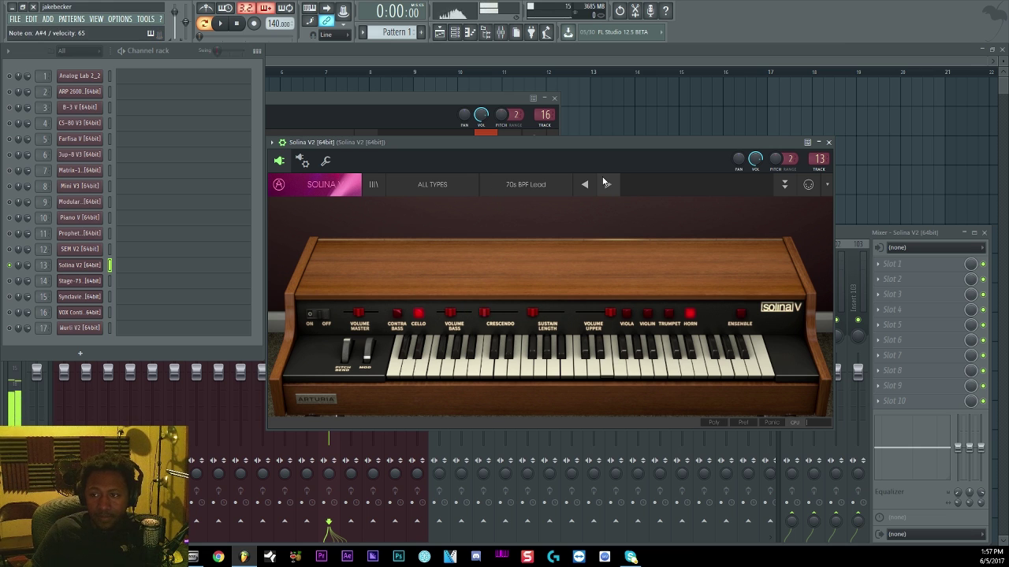
{"action": "left_click", "coordinate": [606, 184]}
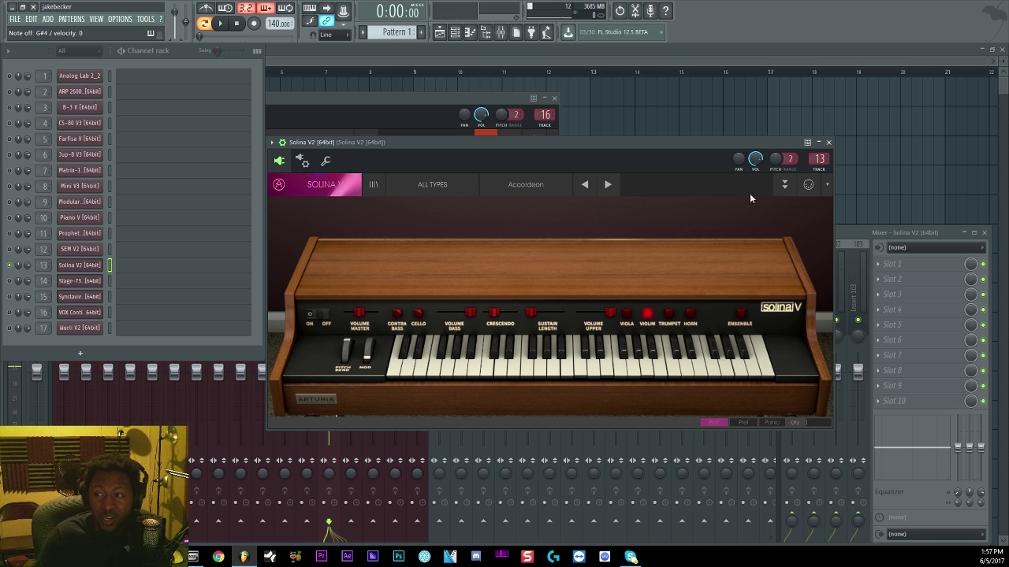
{"action": "left_click", "coordinate": [783, 186]}
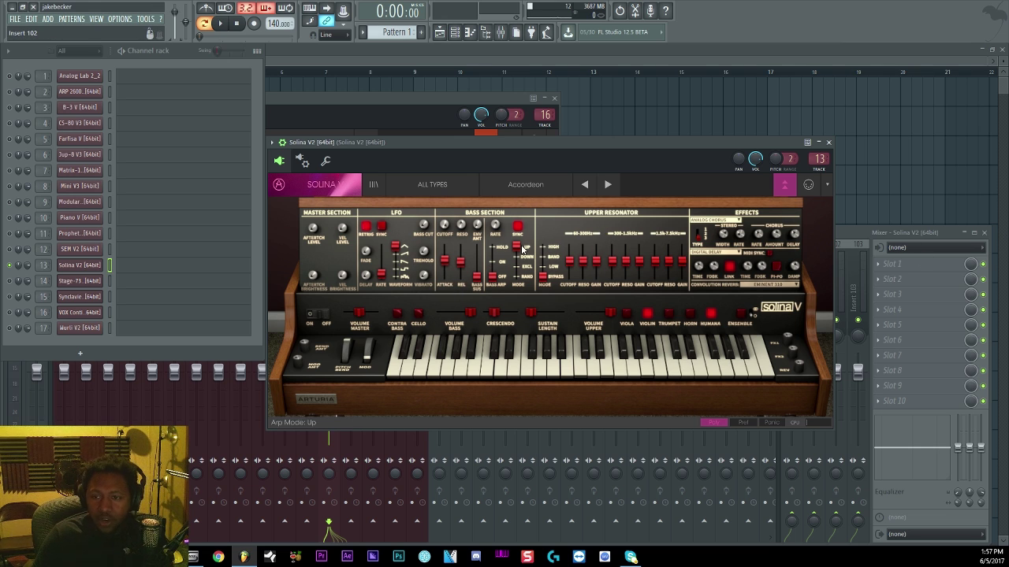
{"action": "left_click", "coordinate": [786, 186]}
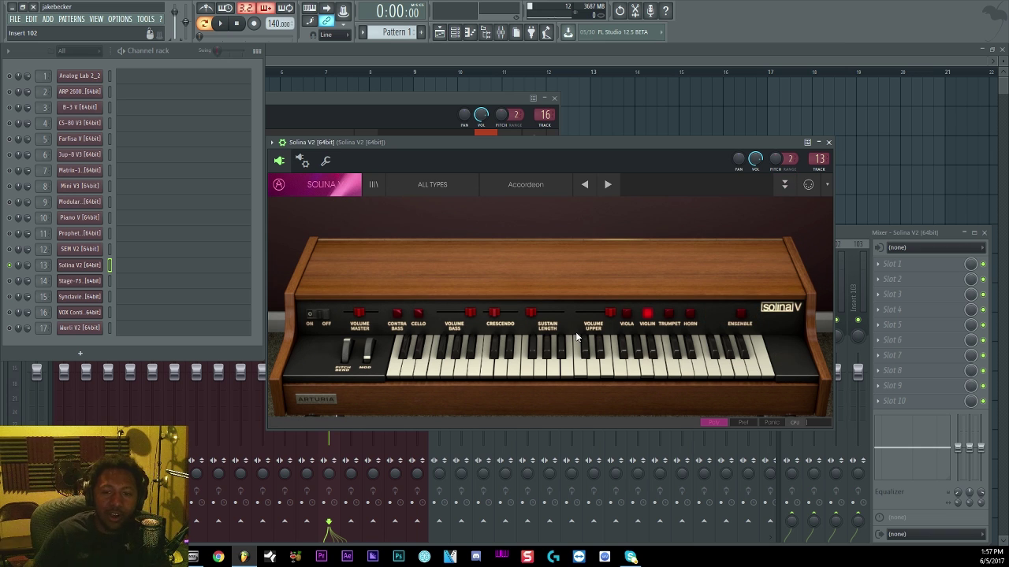
Solo and open the Stage-73 V beside the channel list, hide its wrapper toolbar and shrink the instrument view to fit
{"action": "left_click", "coordinate": [10, 266]}
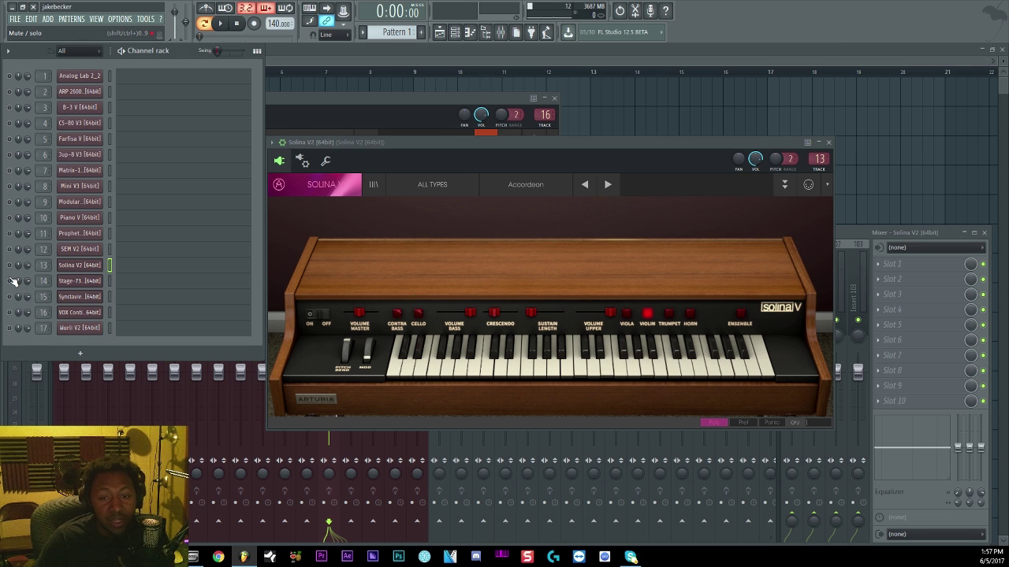
{"action": "left_click", "coordinate": [74, 281]}
{"action": "left_click_drag", "start_coordinate": [352, 187], "coordinate": [543, 69]}
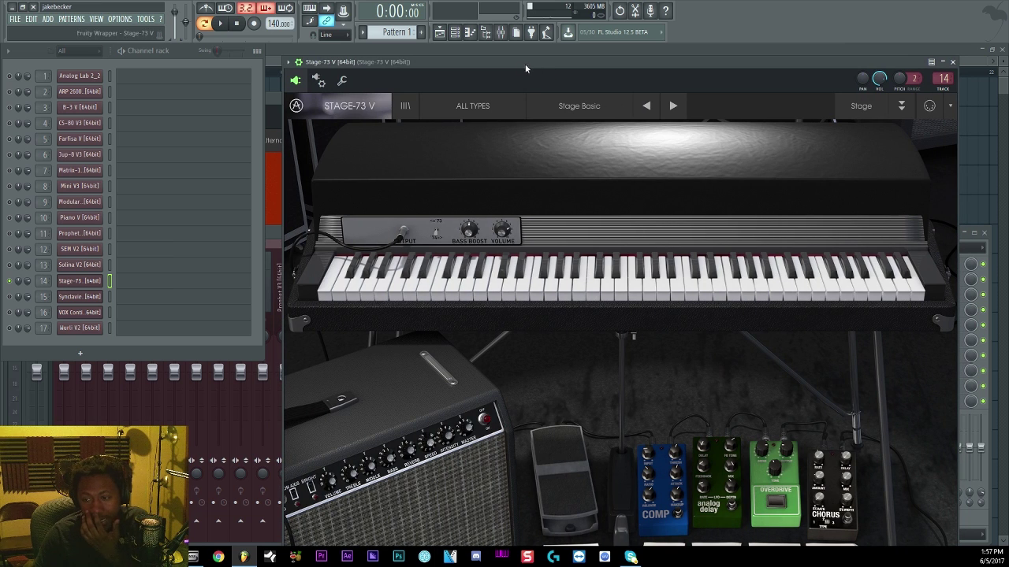
{"action": "left_click", "coordinate": [290, 62]}
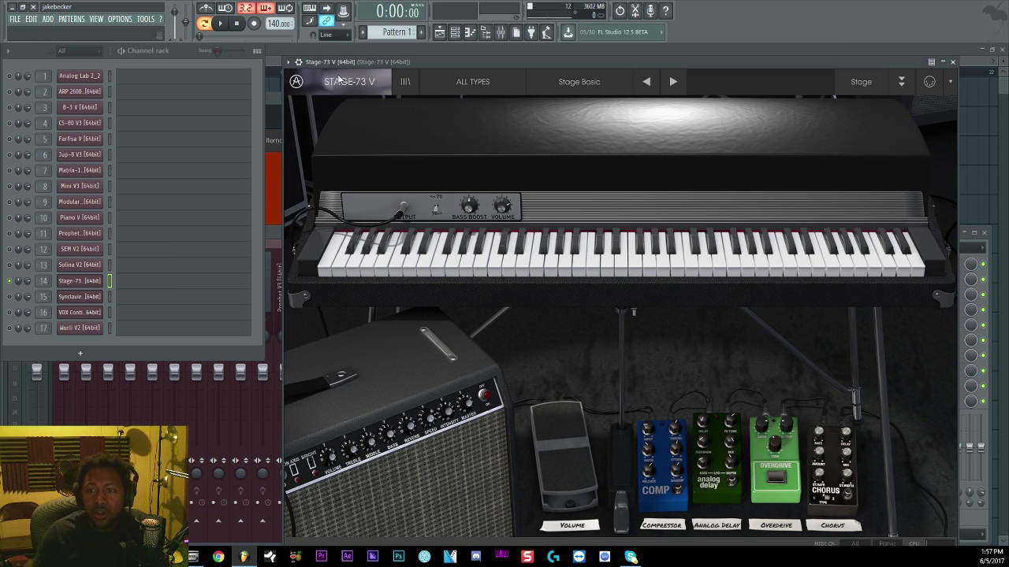
{"action": "left_click", "coordinate": [339, 81]}
{"action": "mouse_move", "coordinate": [339, 195]}
{"action": "left_click", "coordinate": [419, 199]}
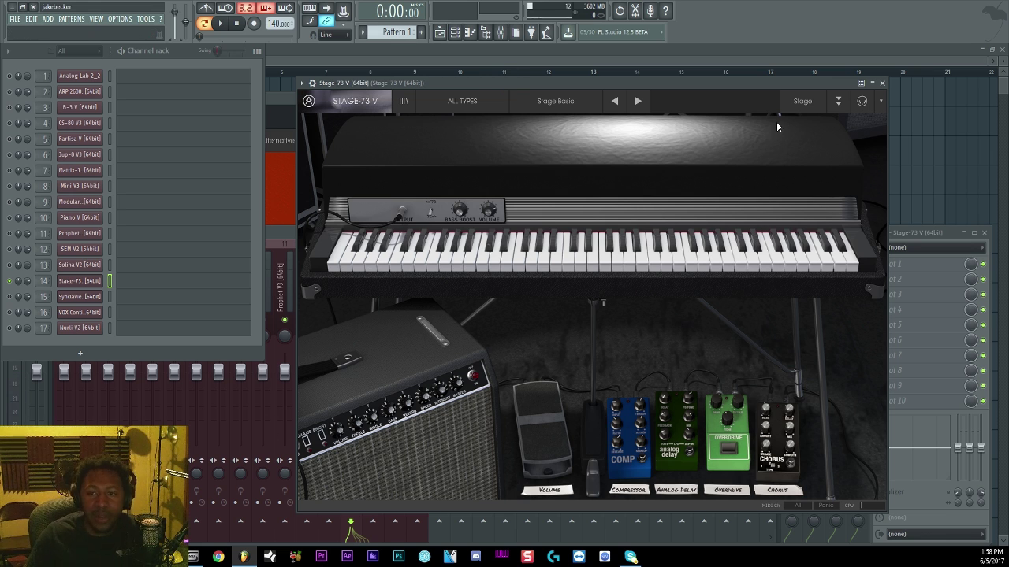
Try the Stage-73 V's Suitcase model and inspect it with the lid open, closing the lid again
{"action": "left_click", "coordinate": [801, 101]}
{"action": "left_click", "coordinate": [813, 152]}
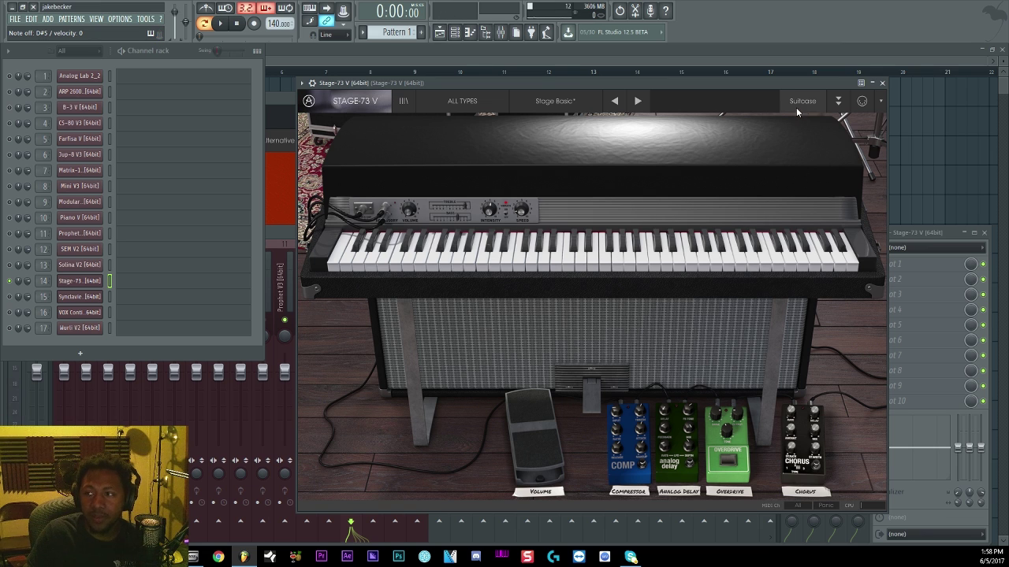
{"action": "left_click", "coordinate": [839, 106]}
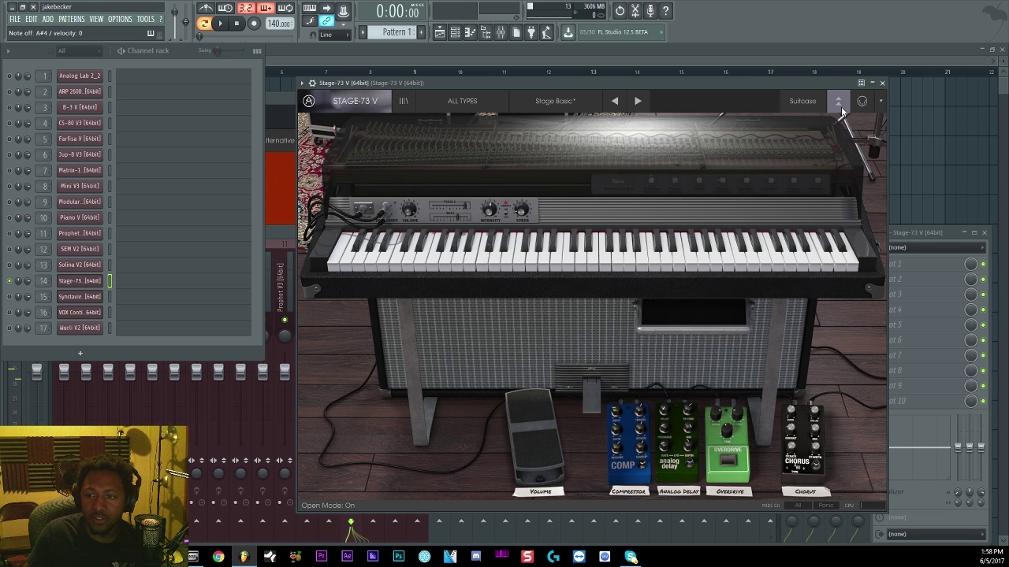
{"action": "left_click", "coordinate": [840, 103]}
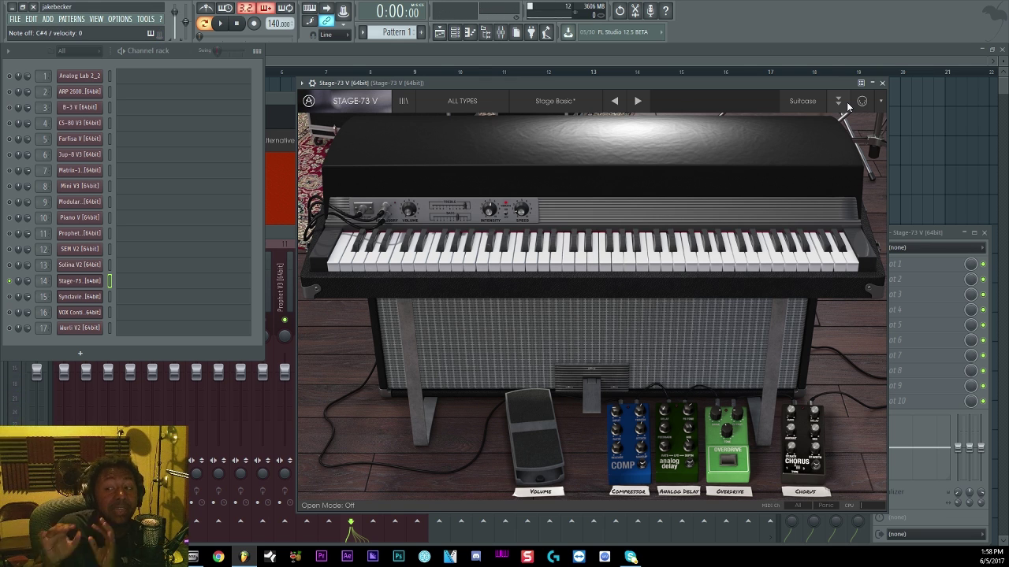
Audition the Stage-73 V presets Suitcase Noisy Bright and Suitcase Vibrato, ending on Stage Amp
{"action": "left_click", "coordinate": [639, 101]}
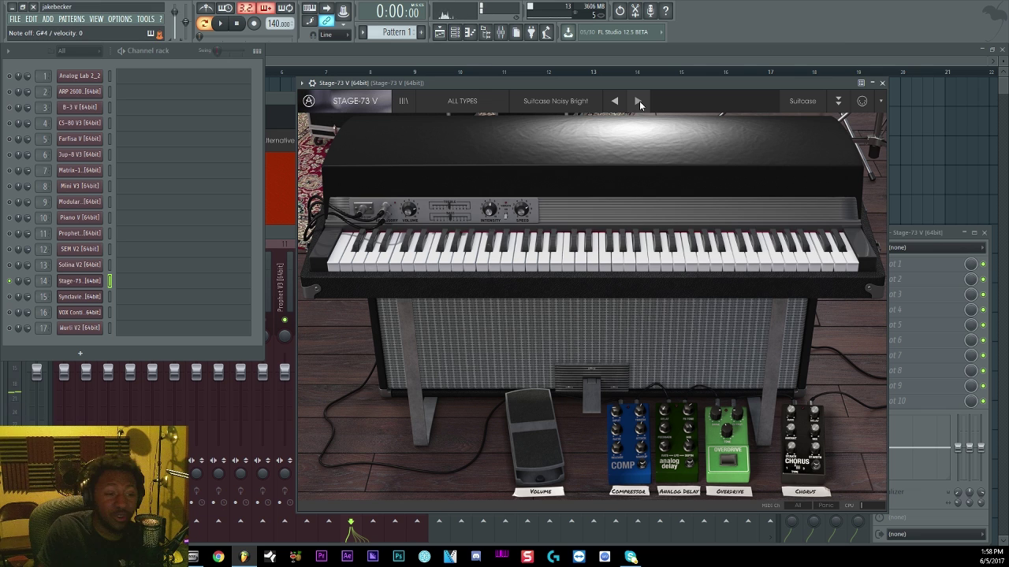
{"action": "left_click", "coordinate": [639, 101]}
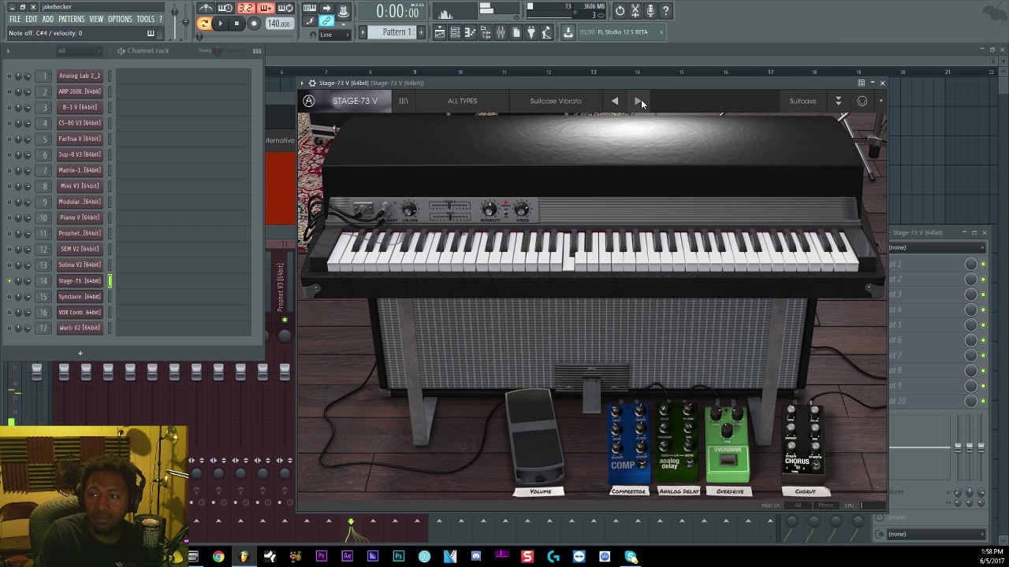
{"action": "left_click", "coordinate": [638, 100]}
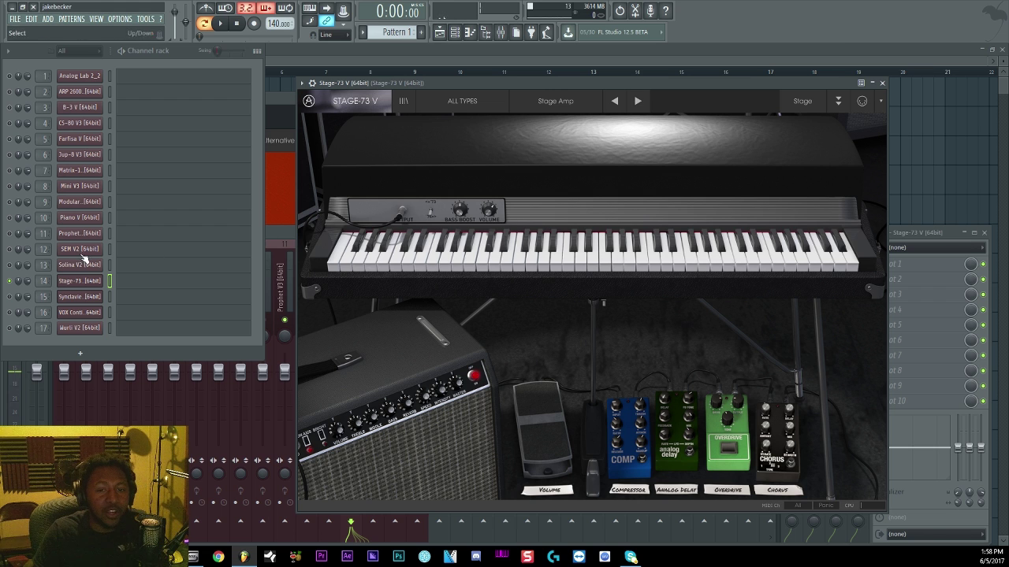
Solo and open the Synclavier V beside the channel list and load its Autopat preset
{"action": "right_click", "coordinate": [10, 296]}
{"action": "left_click", "coordinate": [79, 296]}
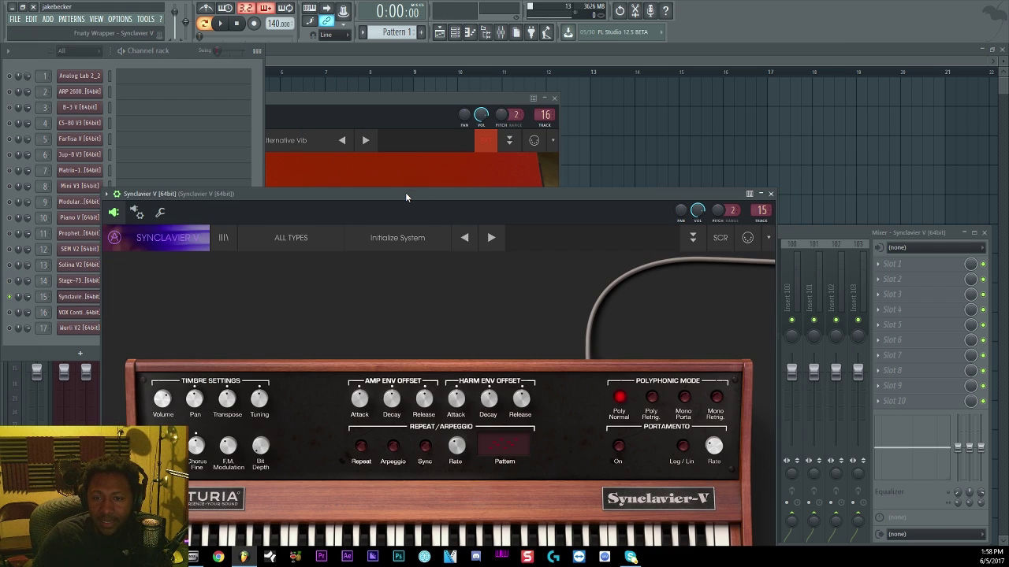
{"action": "left_click_drag", "start_coordinate": [405, 193], "coordinate": [565, 55]}
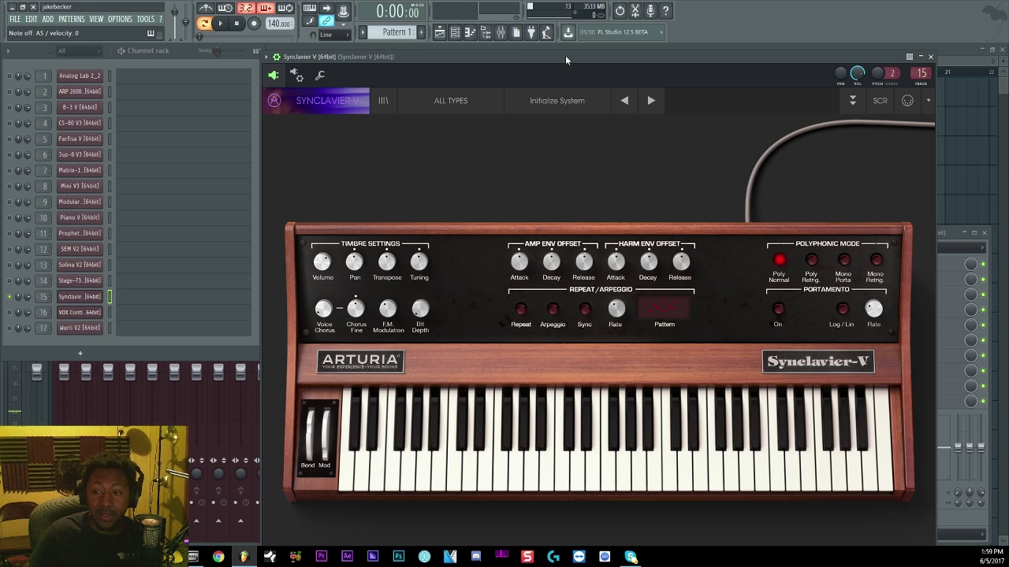
{"action": "left_click", "coordinate": [664, 107]}
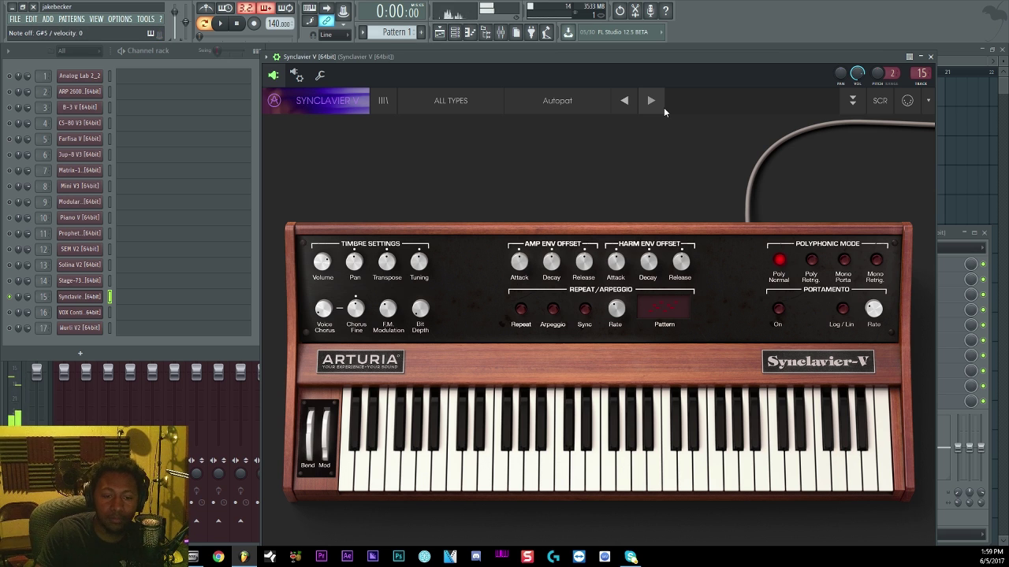
Audition the Synclavier V presets Dinobass, Red Sky, Soft Phase, Crunchy Sequence and The Hero, ending on MosEisley SteelDrm
{"action": "left_click", "coordinate": [664, 108]}
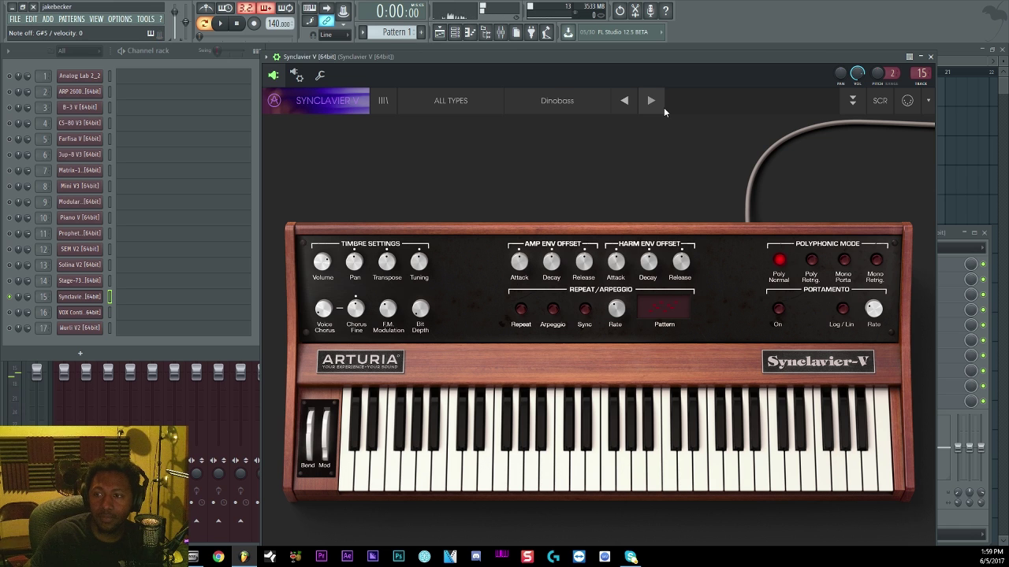
{"action": "left_click", "coordinate": [664, 107]}
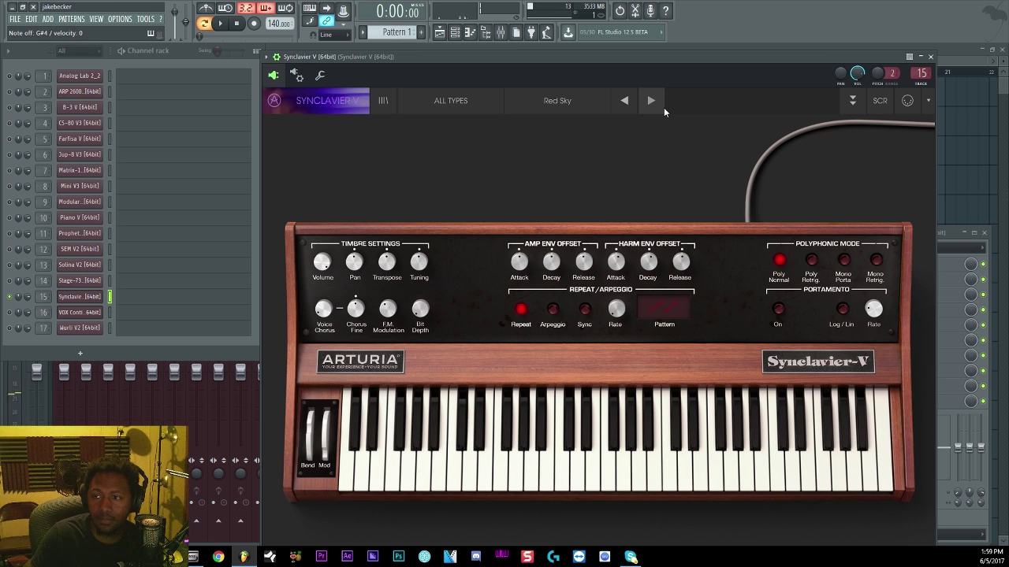
{"action": "left_click", "coordinate": [663, 107]}
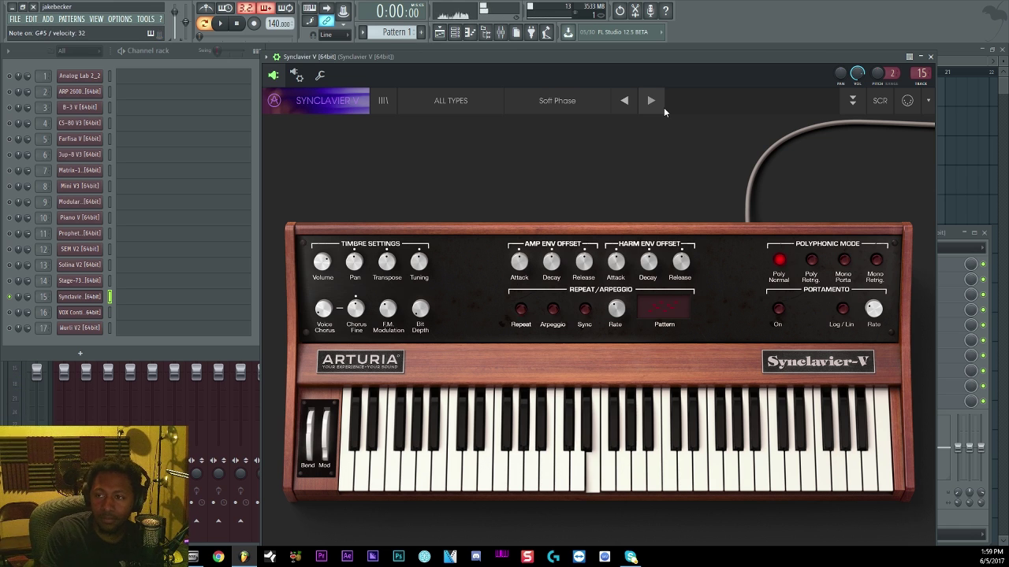
{"action": "left_click", "coordinate": [663, 107]}
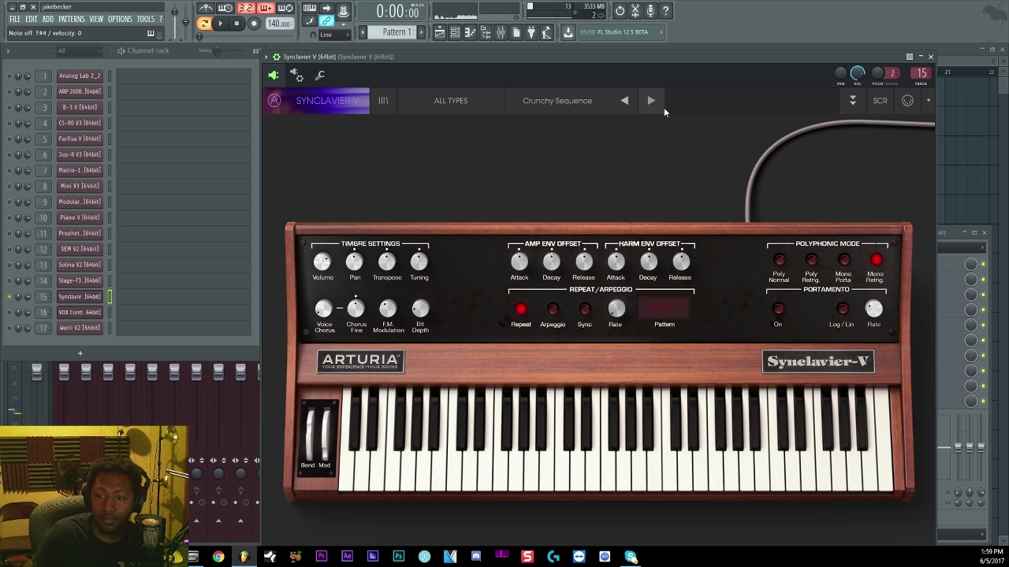
{"action": "left_click", "coordinate": [664, 107]}
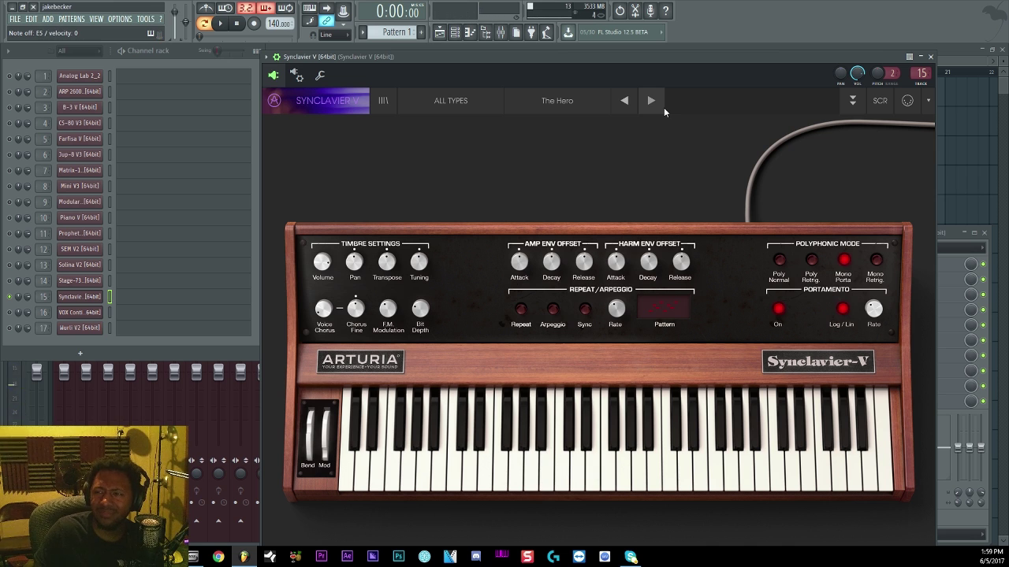
{"action": "left_click", "coordinate": [663, 107]}
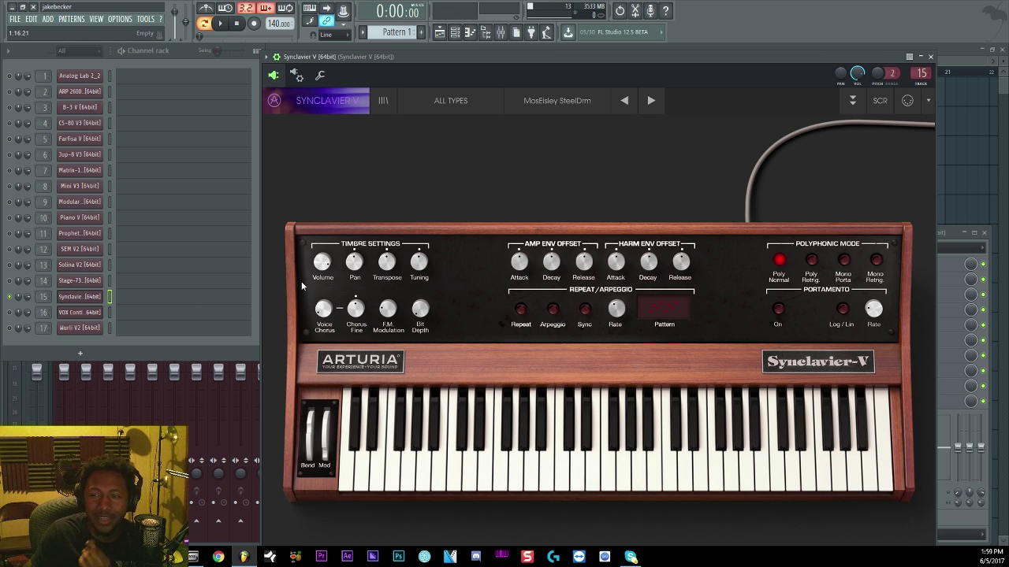
Inspect the Synclavier V's expanded partial controls and its SCR envelope display, returning to the collapsed keyboard view
{"action": "left_click", "coordinate": [854, 102]}
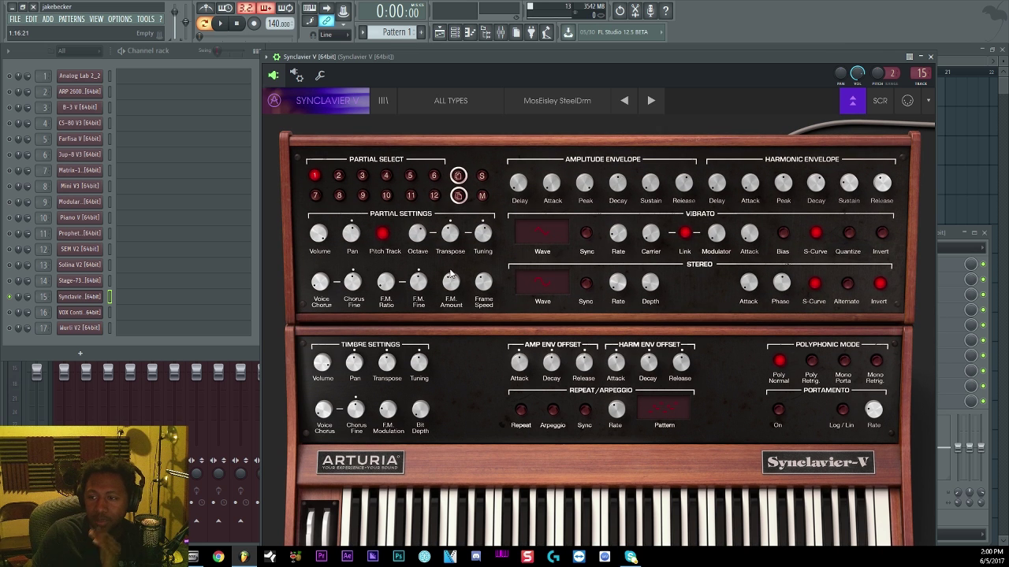
{"action": "left_click", "coordinate": [885, 106]}
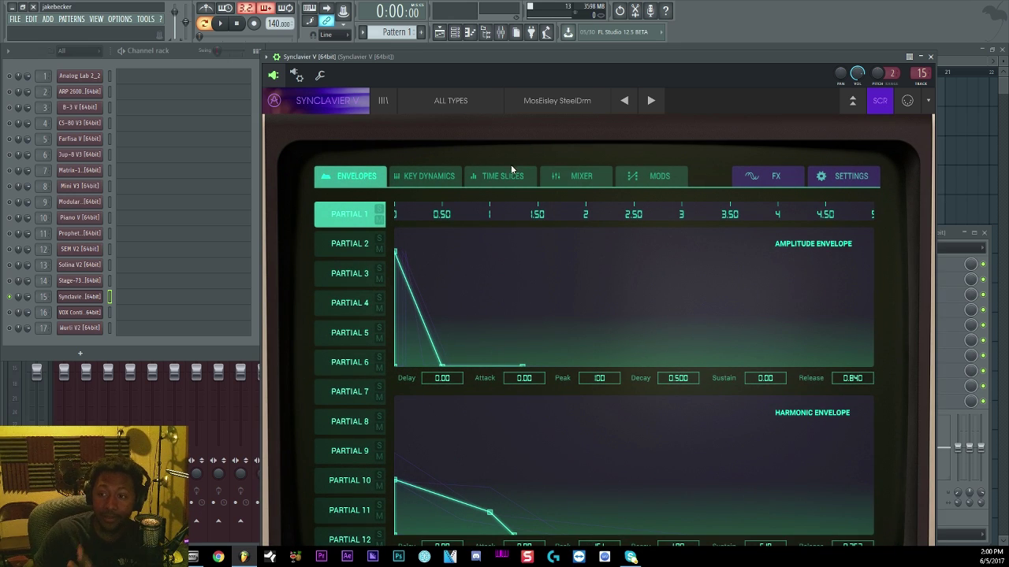
{"action": "left_click", "coordinate": [882, 105]}
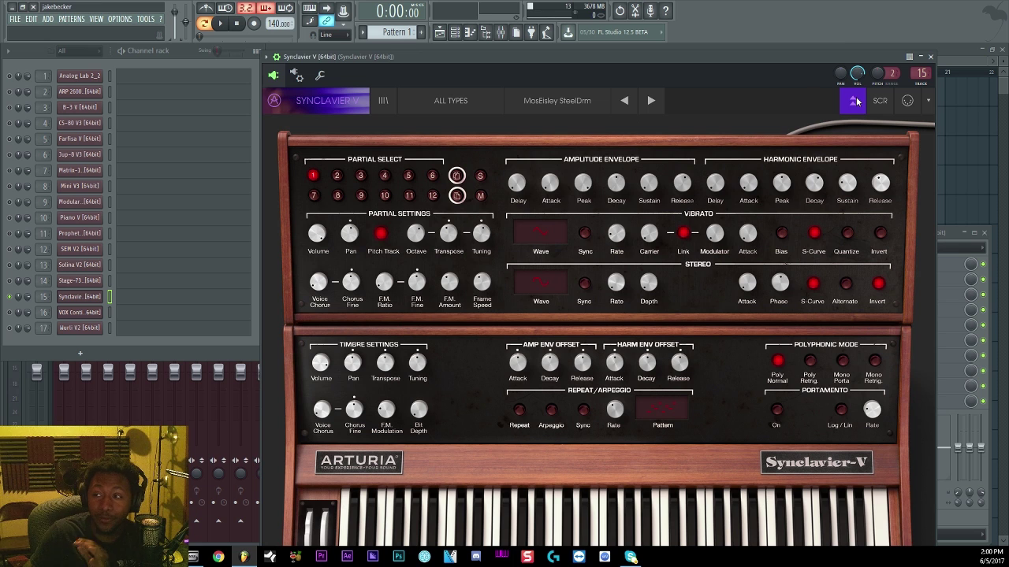
{"action": "left_click", "coordinate": [856, 101]}
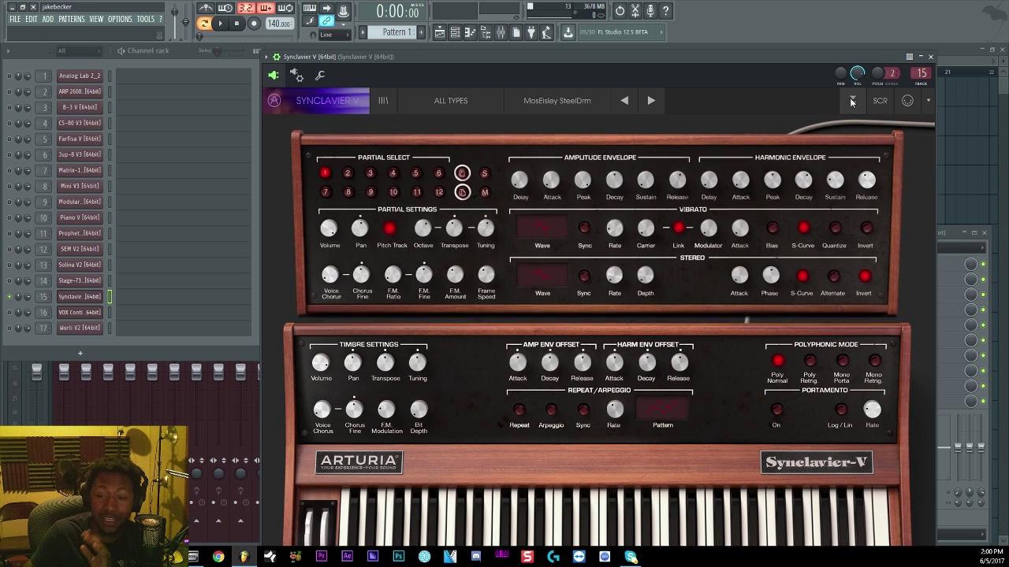
Solo and open the VOX Continental V2 and place its window beside the channel list
{"action": "left_click", "coordinate": [7, 310]}
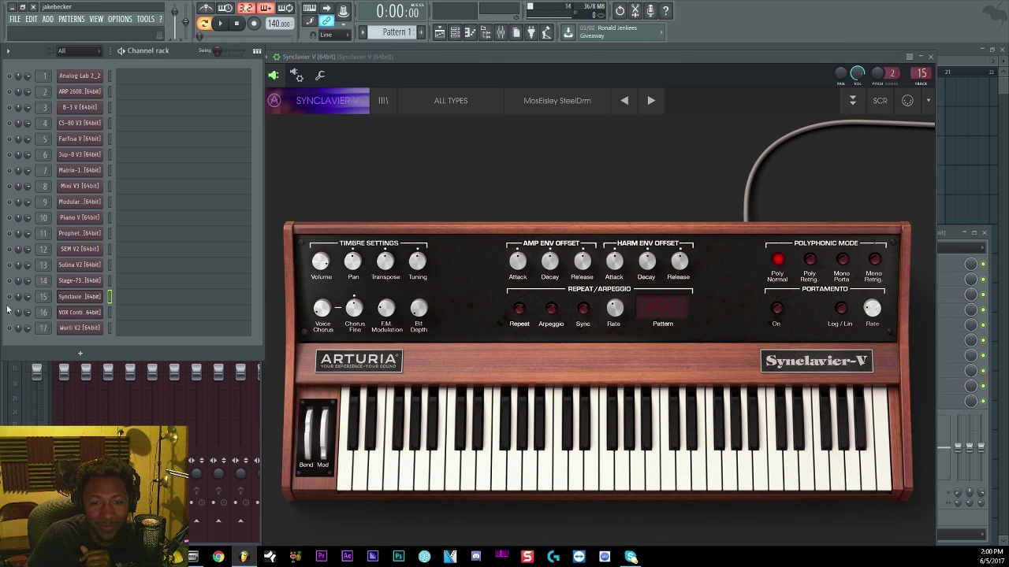
{"action": "left_click", "coordinate": [82, 314]}
{"action": "left_click_drag", "start_coordinate": [315, 110], "coordinate": [644, 56]}
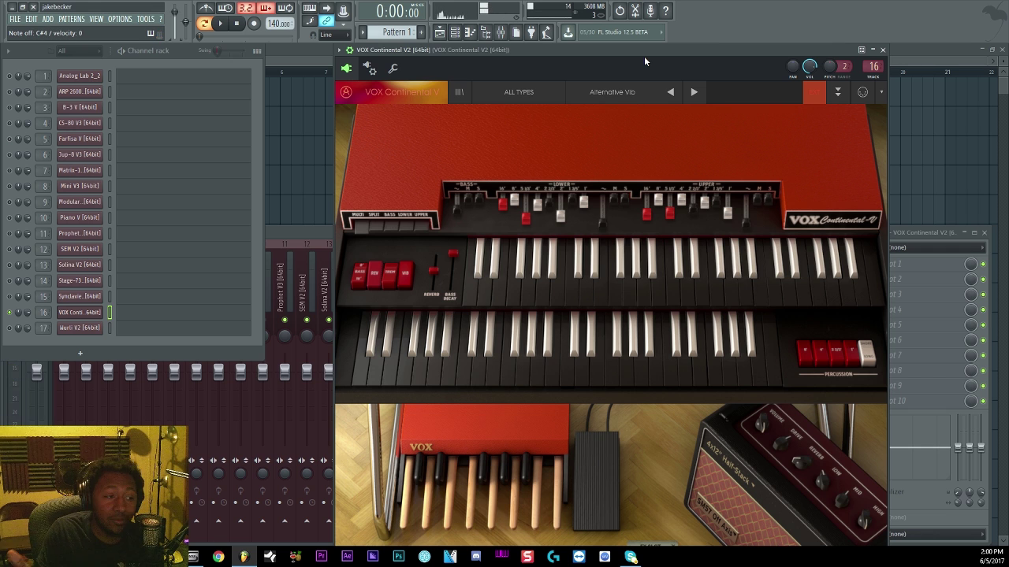
Audition the VOX Continental V2 presets Black Vox and Bottom Drive, ending on Broman
{"action": "left_click", "coordinate": [691, 93]}
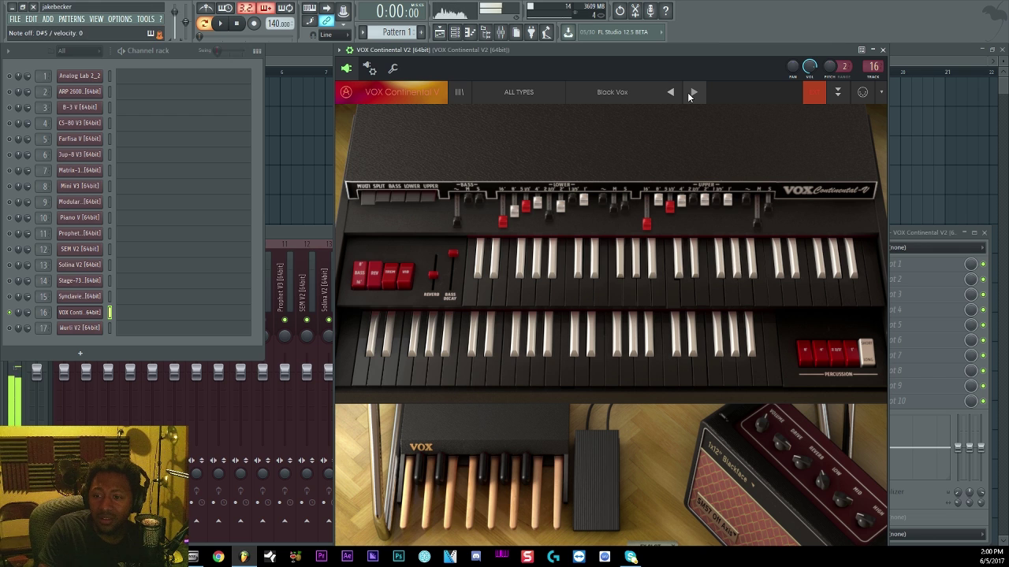
{"action": "left_click", "coordinate": [691, 93]}
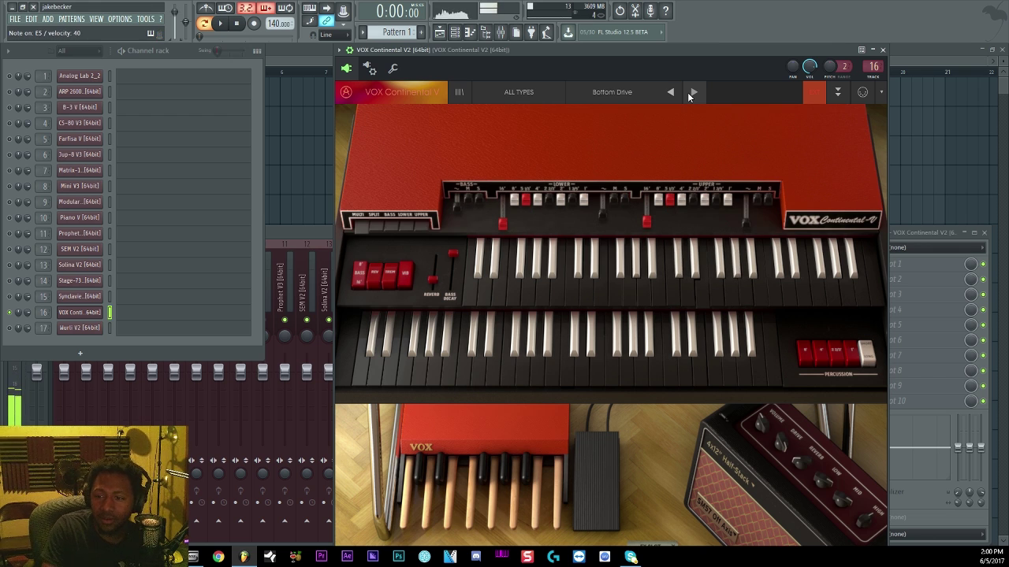
{"action": "left_click", "coordinate": [692, 92]}
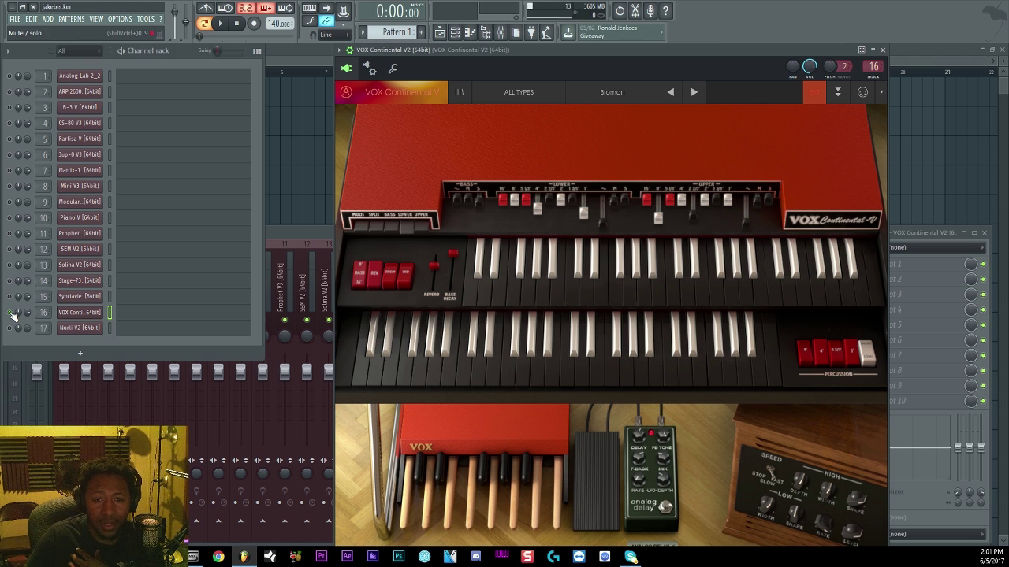
Solo and open the Wurli V2 and place its window beside the channel list
{"action": "left_click", "coordinate": [83, 329]}
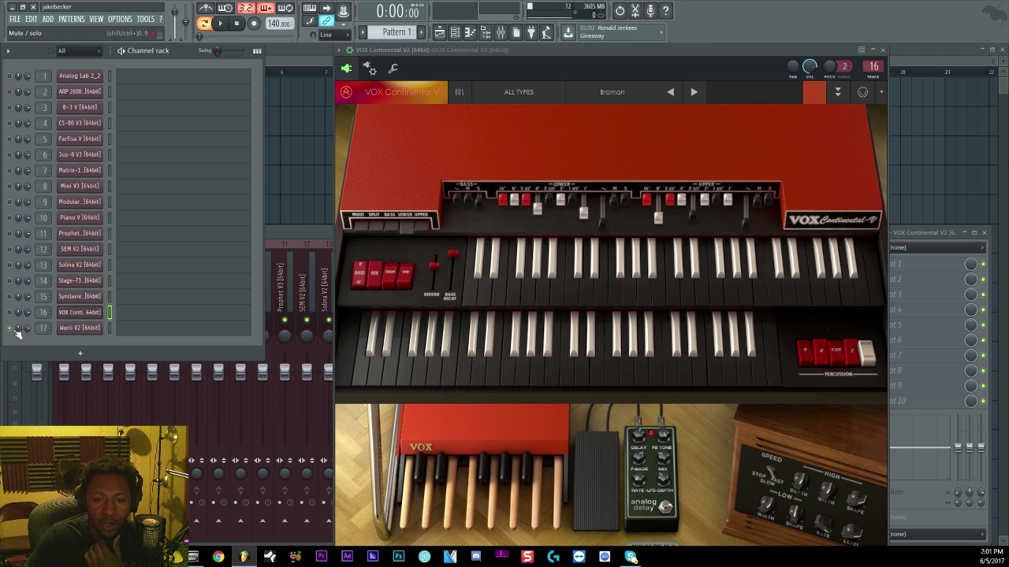
{"action": "left_click_drag", "start_coordinate": [247, 115], "coordinate": [566, 88]}
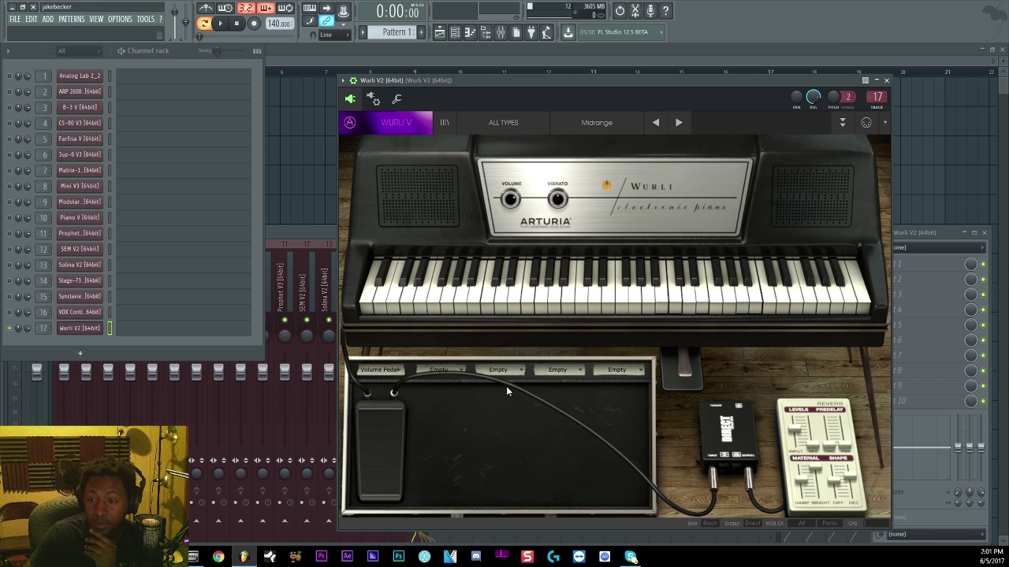
Try the Flanger, Chorus and Vocal Filter pedals in the Wurli V2's effect slot 2, emptying the slot again
{"action": "left_click", "coordinate": [465, 375]}
{"action": "left_click", "coordinate": [453, 406]}
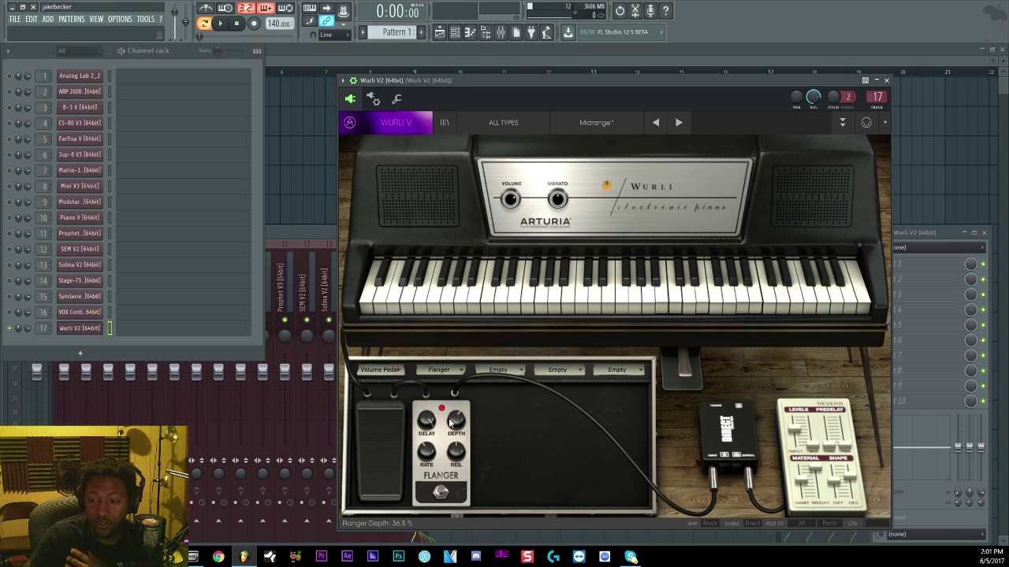
{"action": "left_click", "coordinate": [451, 374]}
{"action": "left_click", "coordinate": [450, 443]}
{"action": "left_click", "coordinate": [442, 370]}
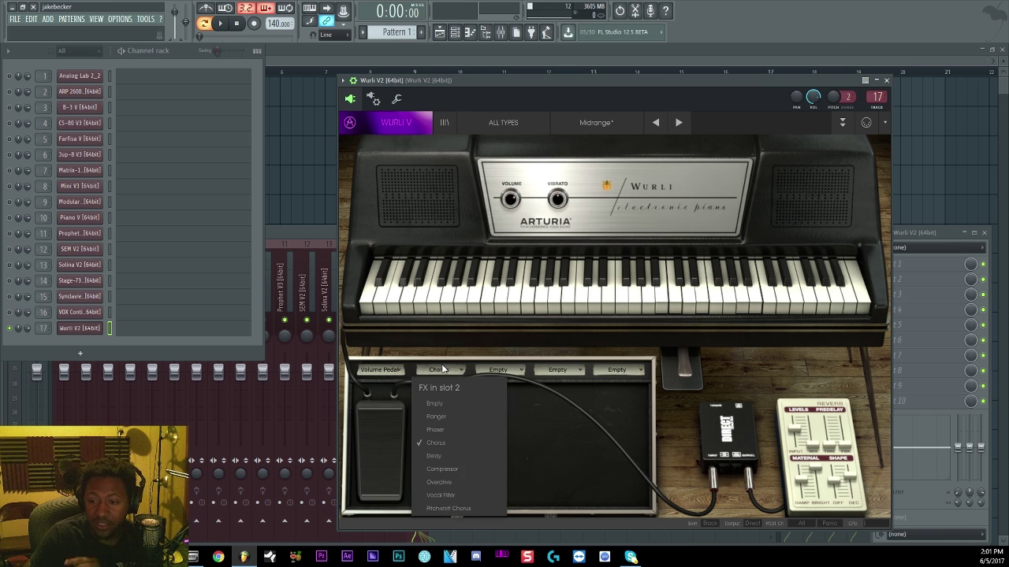
{"action": "left_click", "coordinate": [441, 494]}
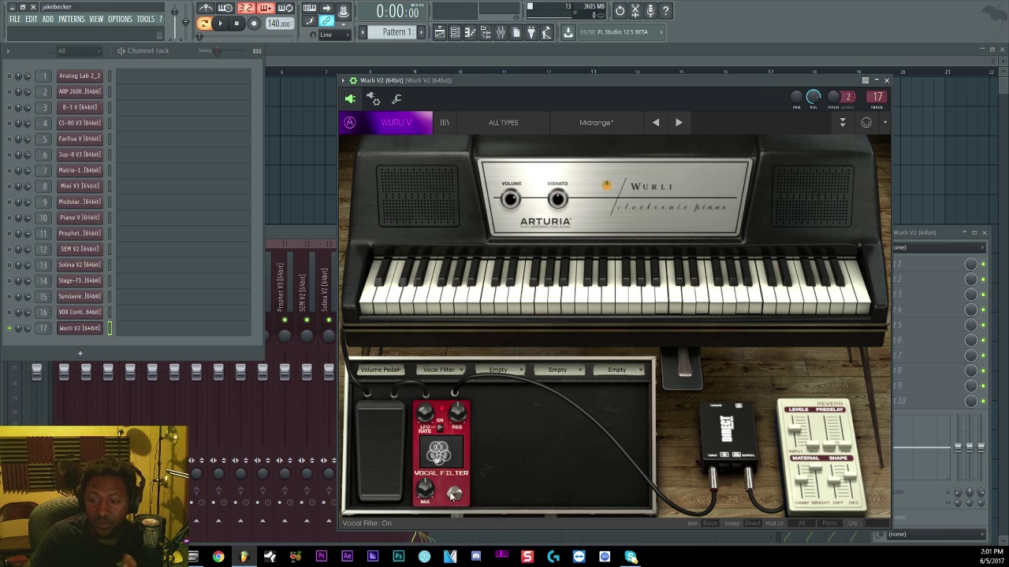
{"action": "left_click", "coordinate": [444, 375]}
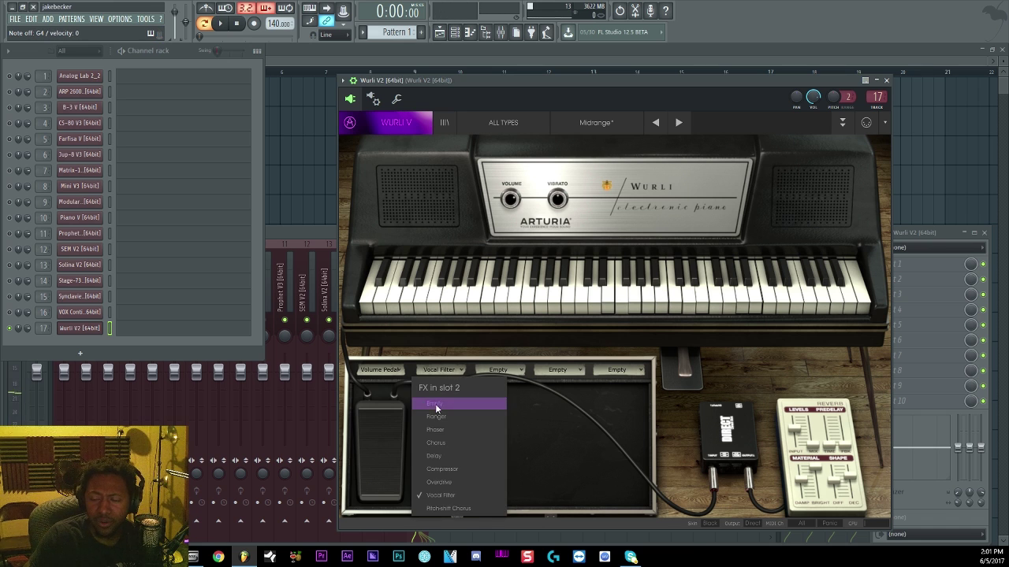
{"action": "left_click", "coordinate": [448, 383]}
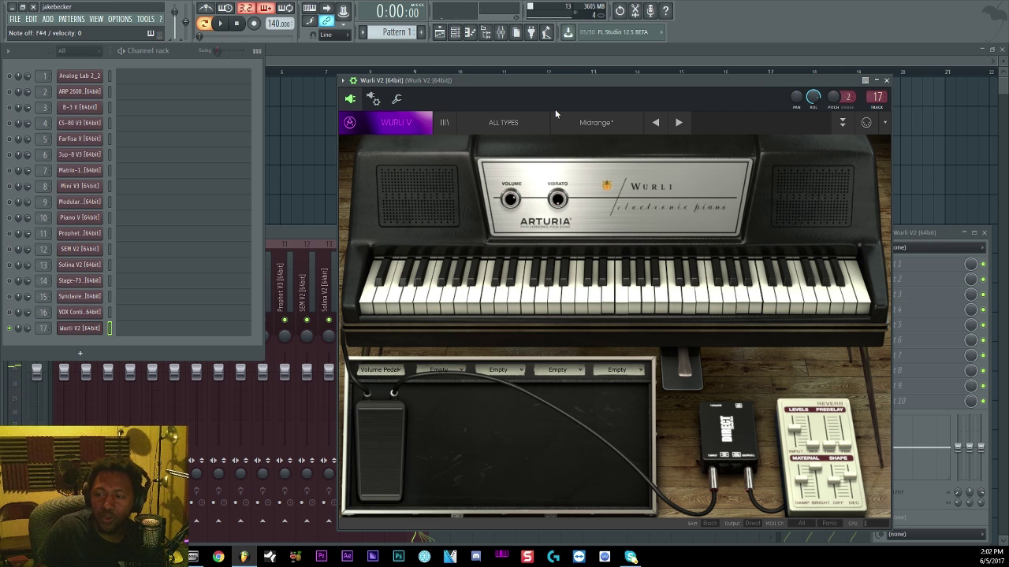
Inspect the Wurli V2's hidden equalizer, piano parameters and velocity curve, closing the expanded view again
{"action": "left_click", "coordinate": [843, 122]}
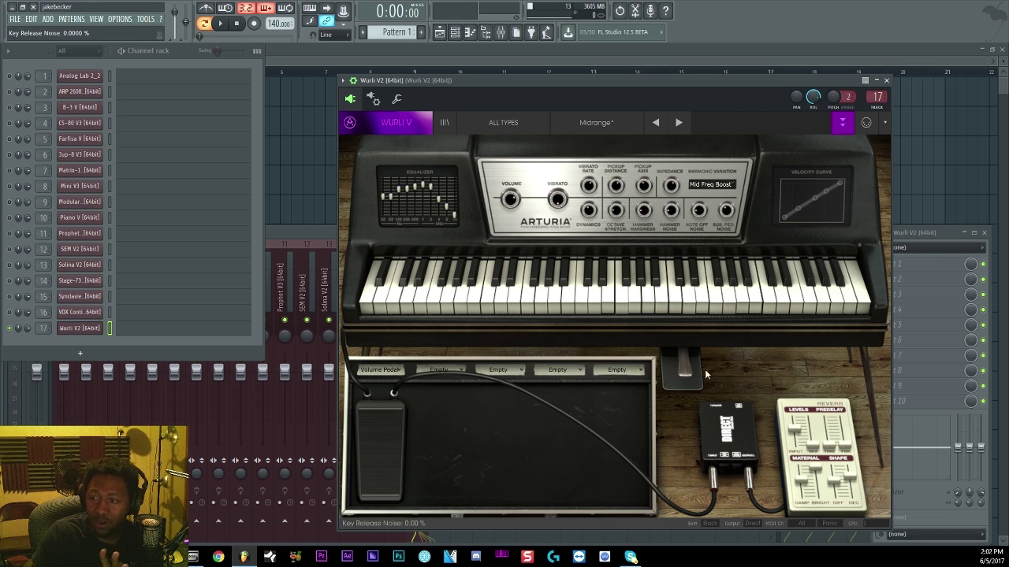
{"action": "left_click", "coordinate": [840, 124]}
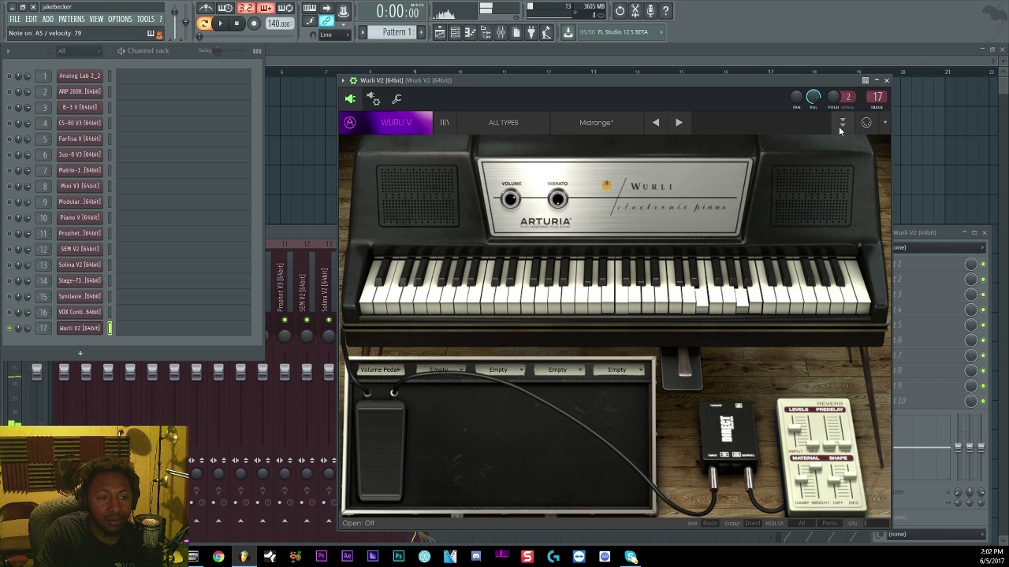